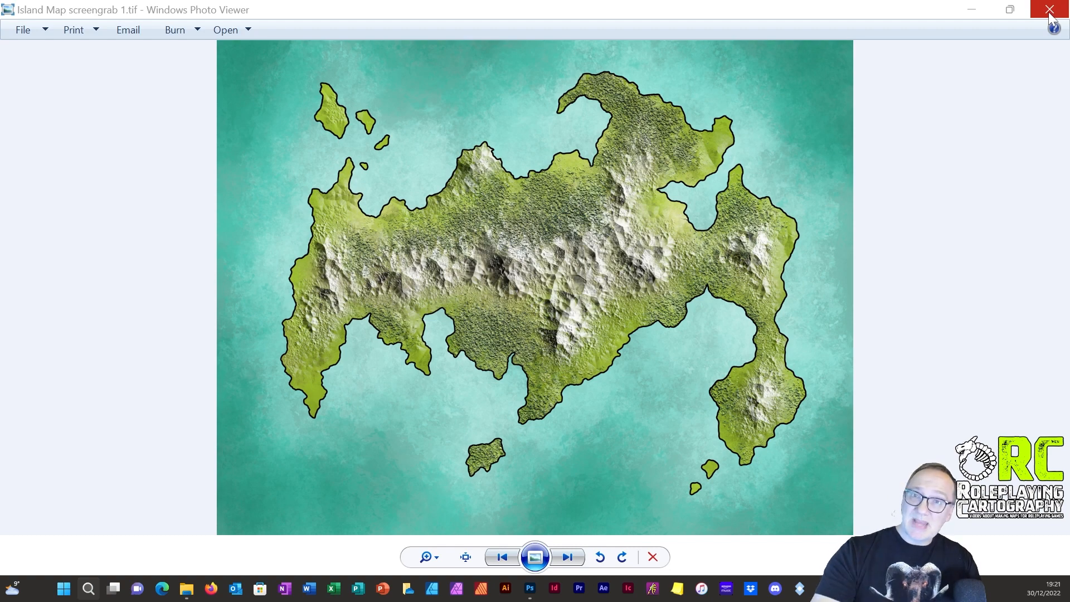
Step: Close the reference island map image and hide Group 1 in Island Map TWEAKS.psd
click(1049, 10)
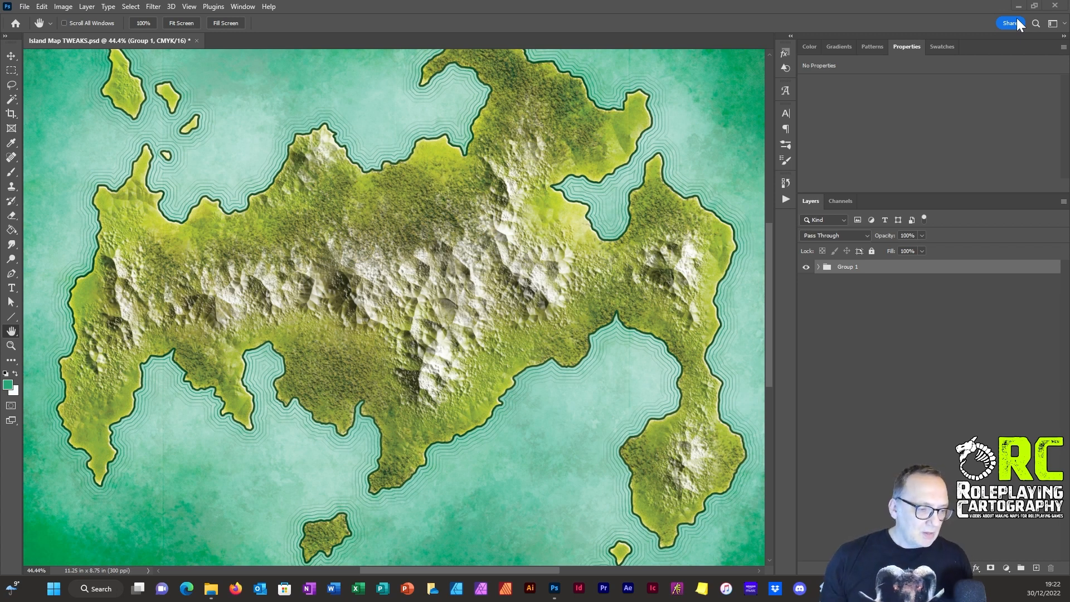
click(818, 267)
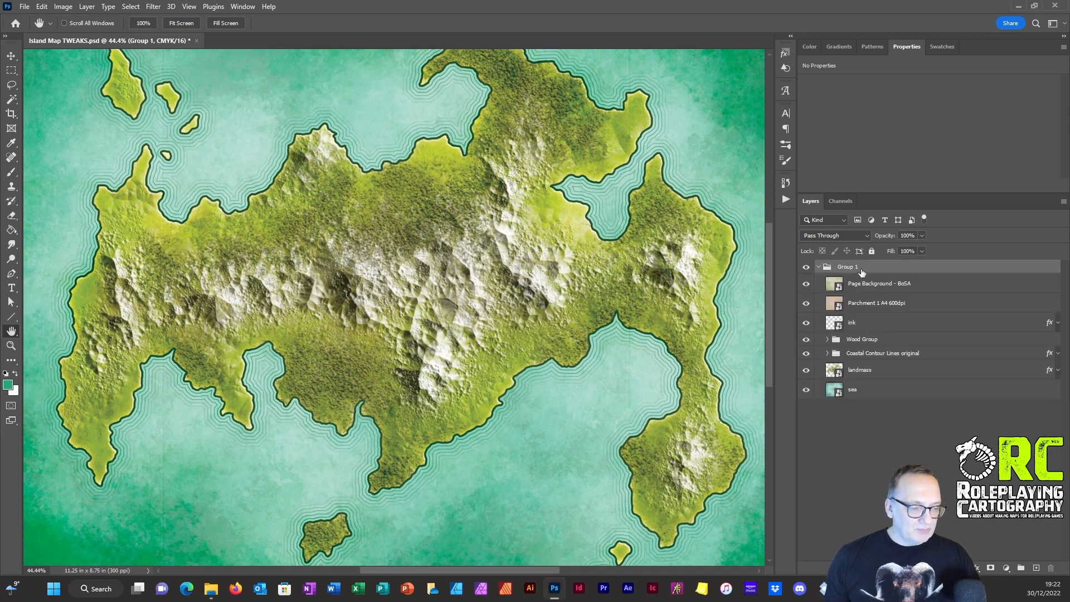
click(821, 268)
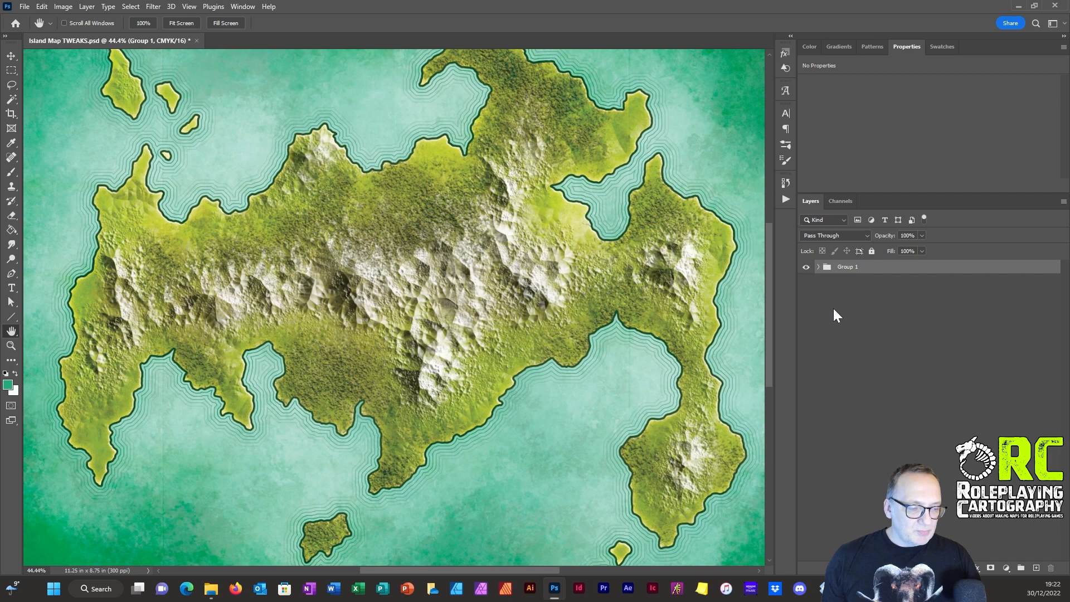
click(804, 268)
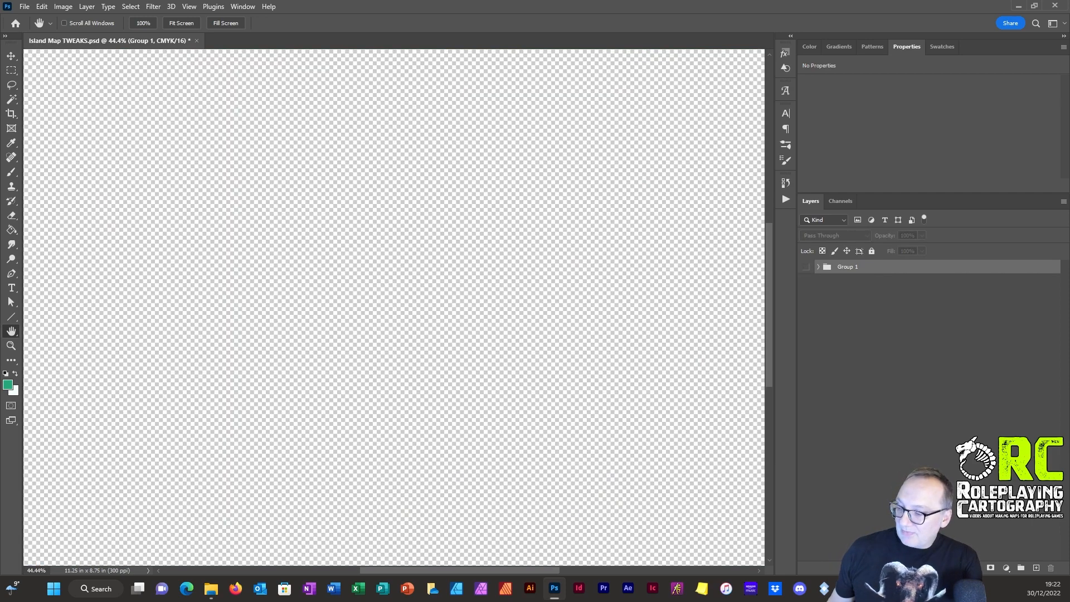
scroll(566, 258, right, 2)
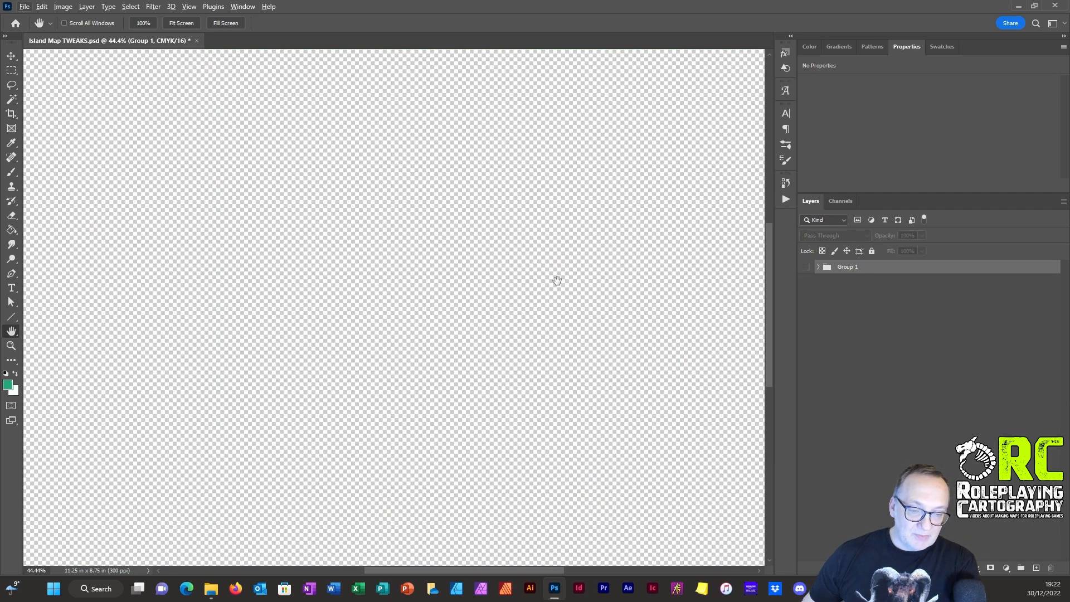
scroll(558, 282, right, 1)
scroll(554, 280, down, 2)
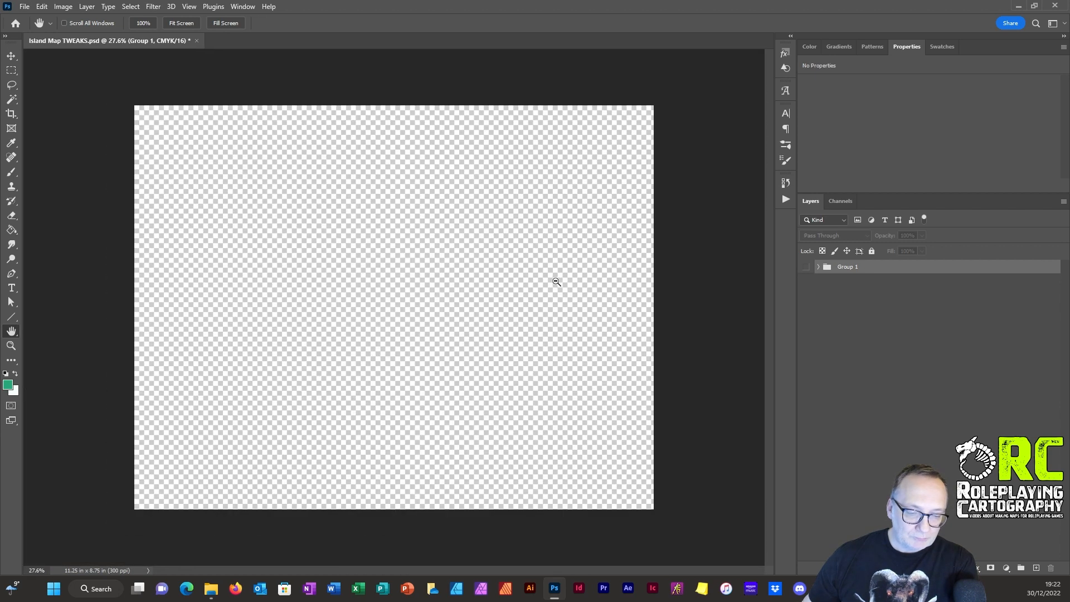
scroll(324, 272, up, 1)
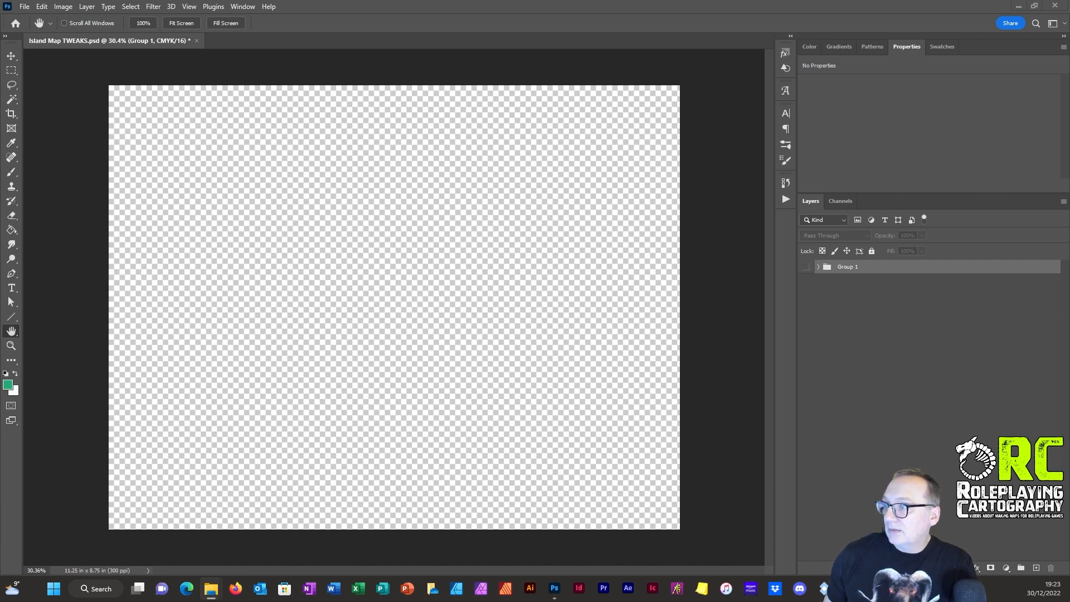
Step: Place sea.tif and landmass.tif at full size as embedded smart objects, with the landmass above the sea
drag(1069, 504, 371, 306)
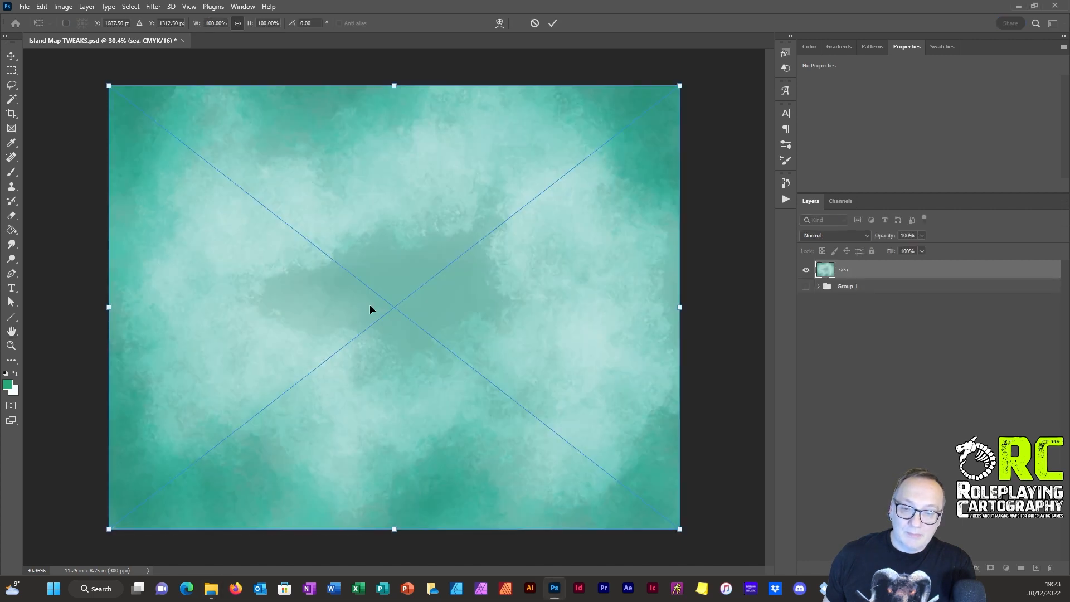
click(552, 23)
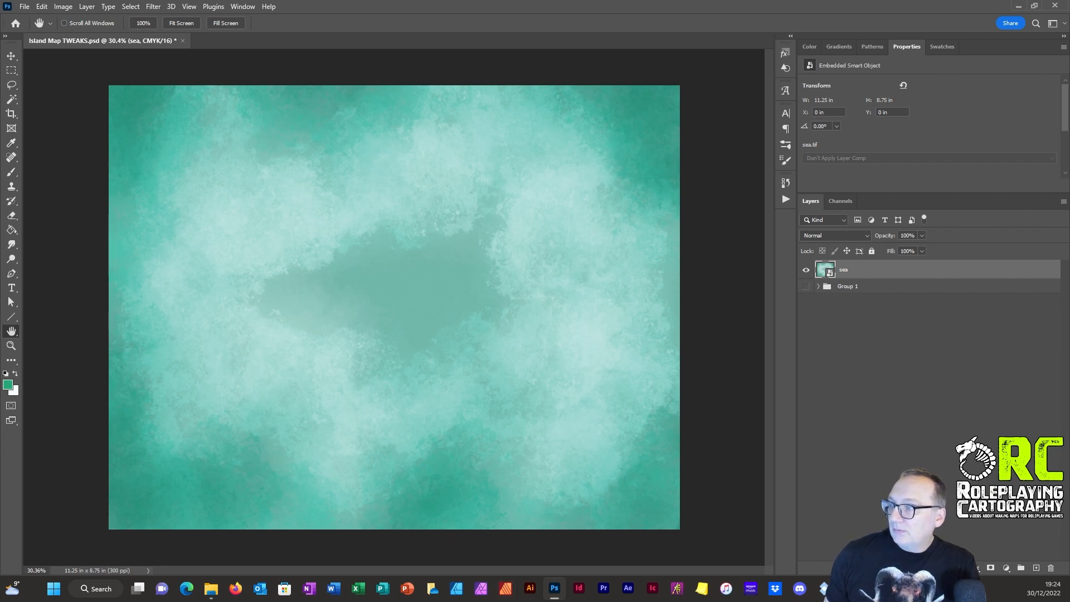
drag(435, 601, 370, 310)
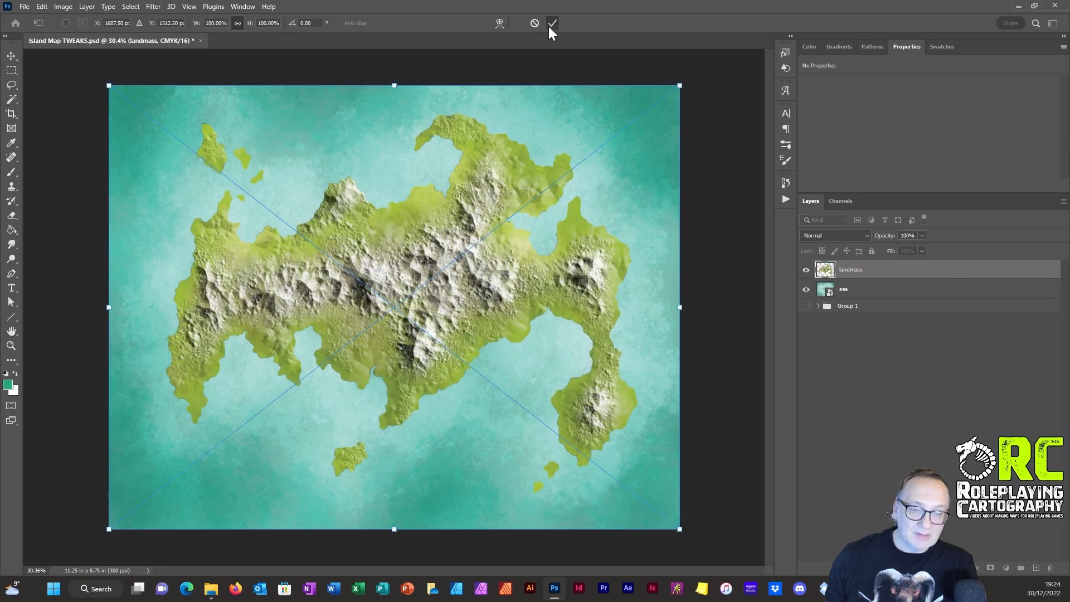
click(549, 26)
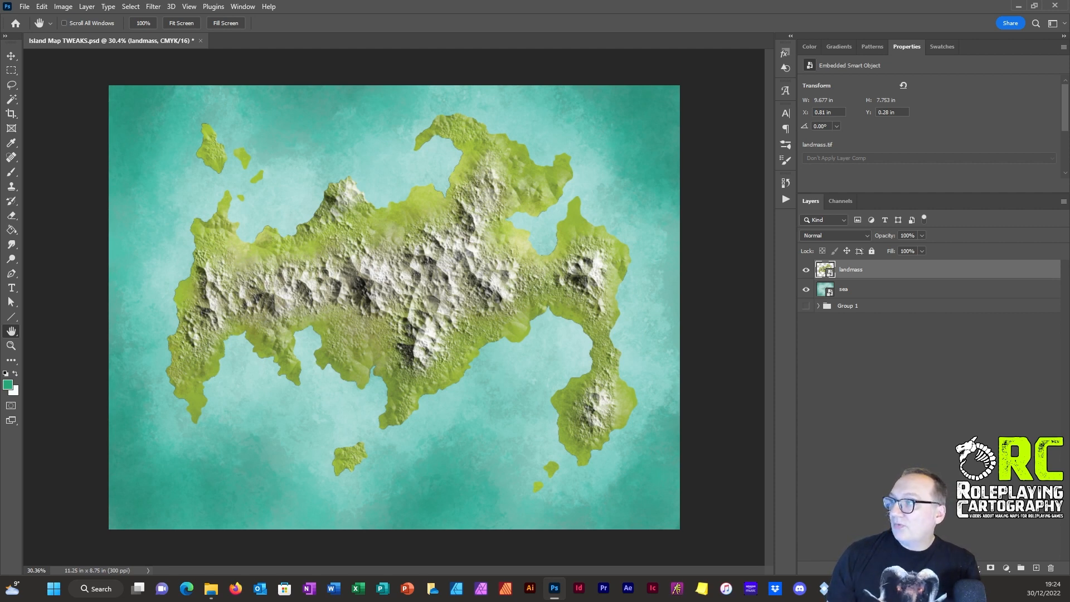
Step: Place woodlands.tif and ink.tif at full size above the landmass layer, with the ink on top
drag(139, 513, 398, 320)
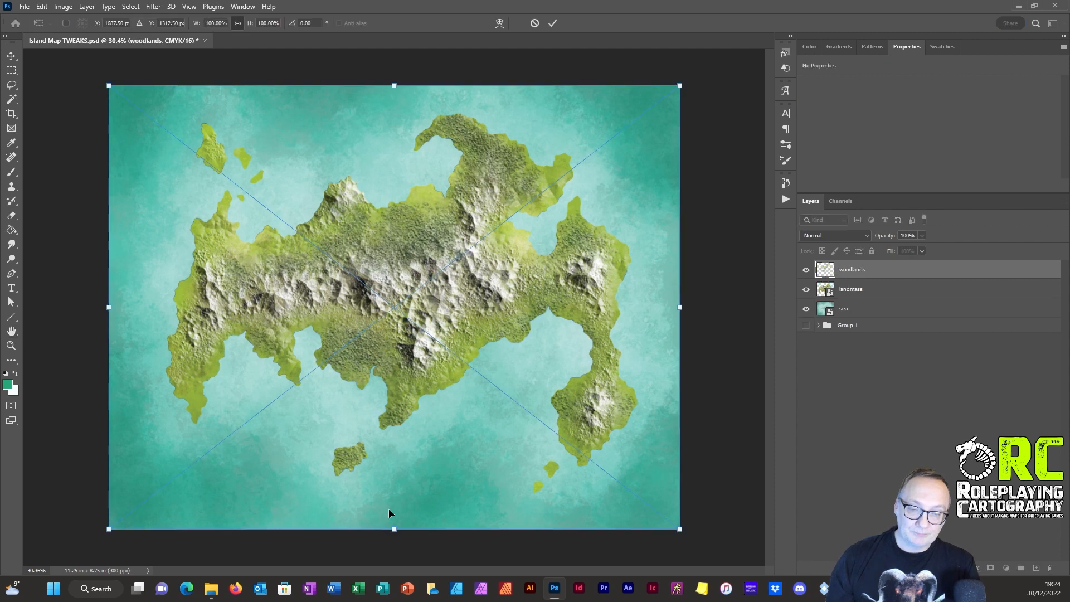
click(551, 26)
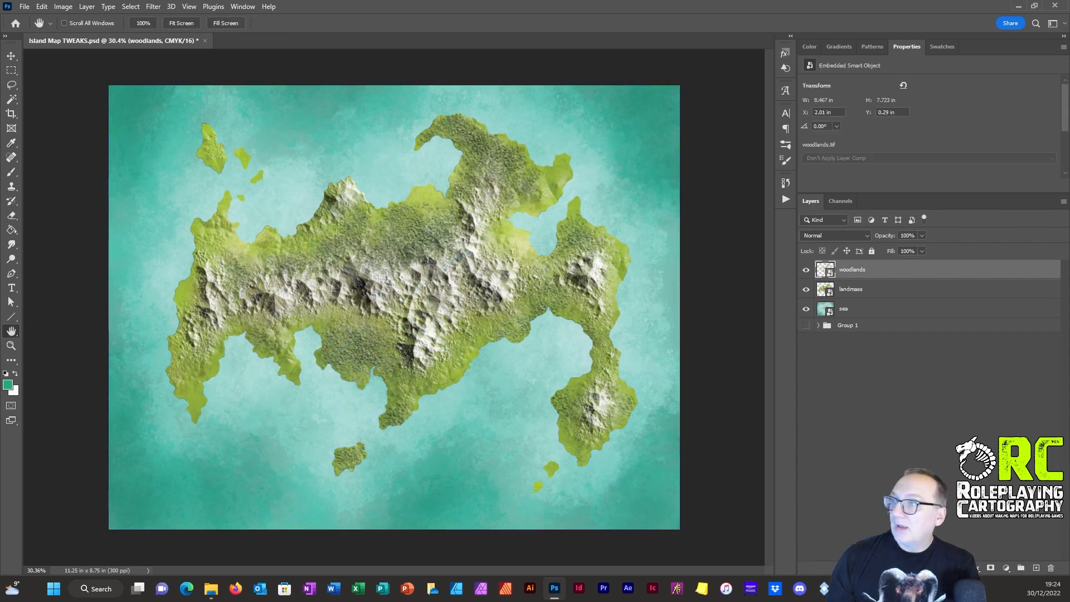
drag(0, 490, 209, 440)
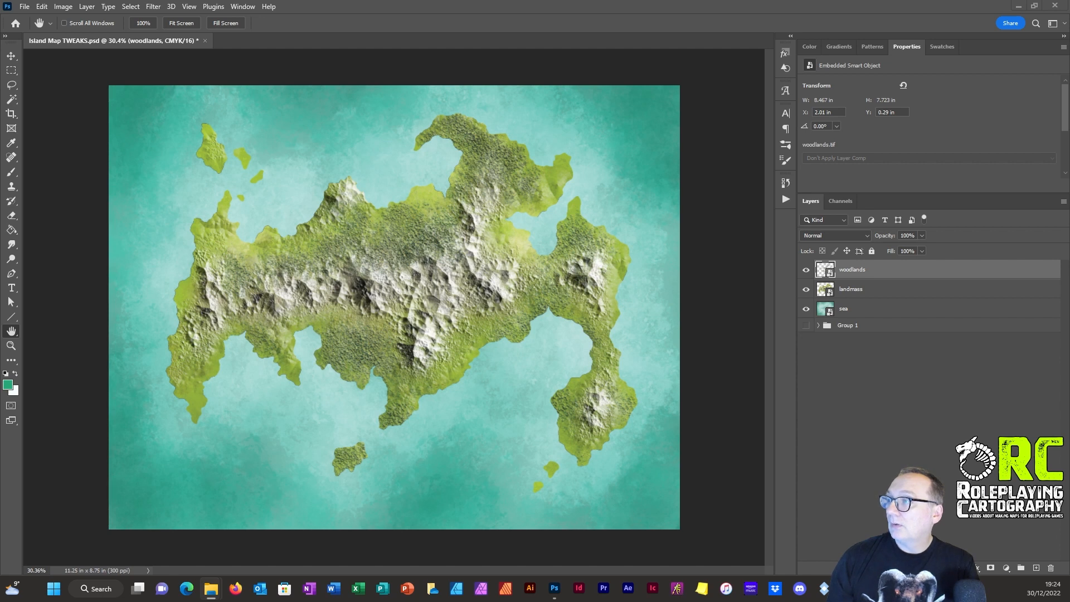
mouse_move(395, 496)
mouse_down()
mouse_move(415, 284)
mouse_move(404, 312)
mouse_up()
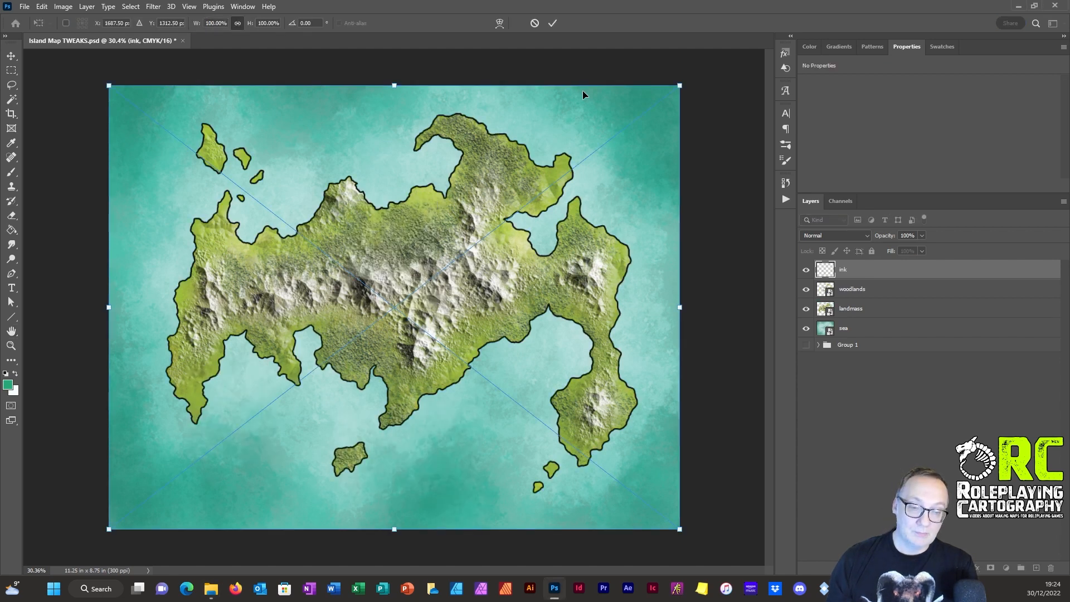
click(553, 24)
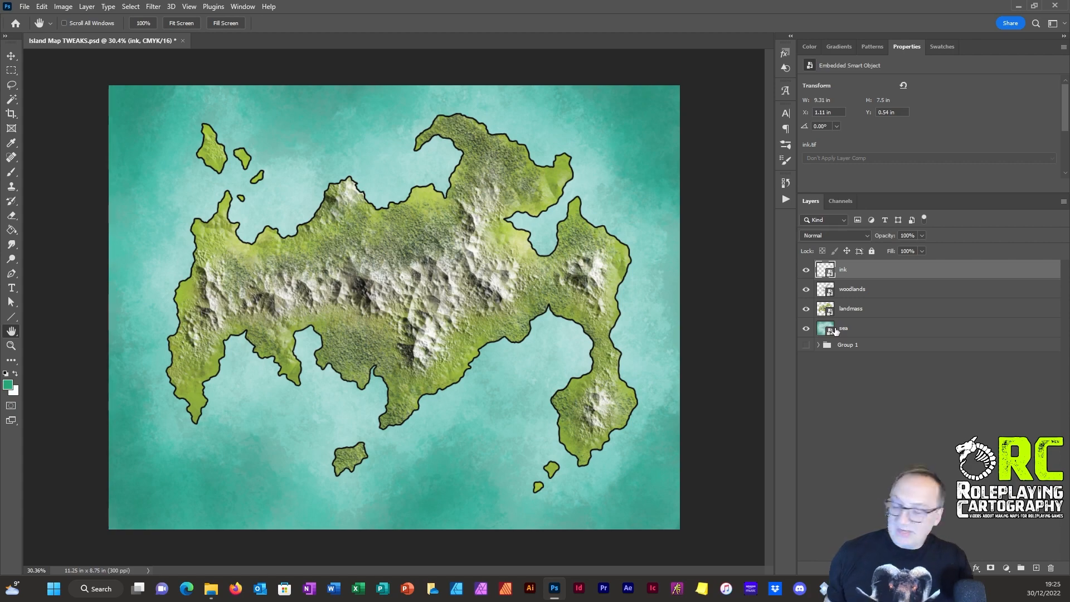
Step: Add a Color Overlay effect to the ink layer and open the overlay colour for editing
scroll(365, 239, up, 3)
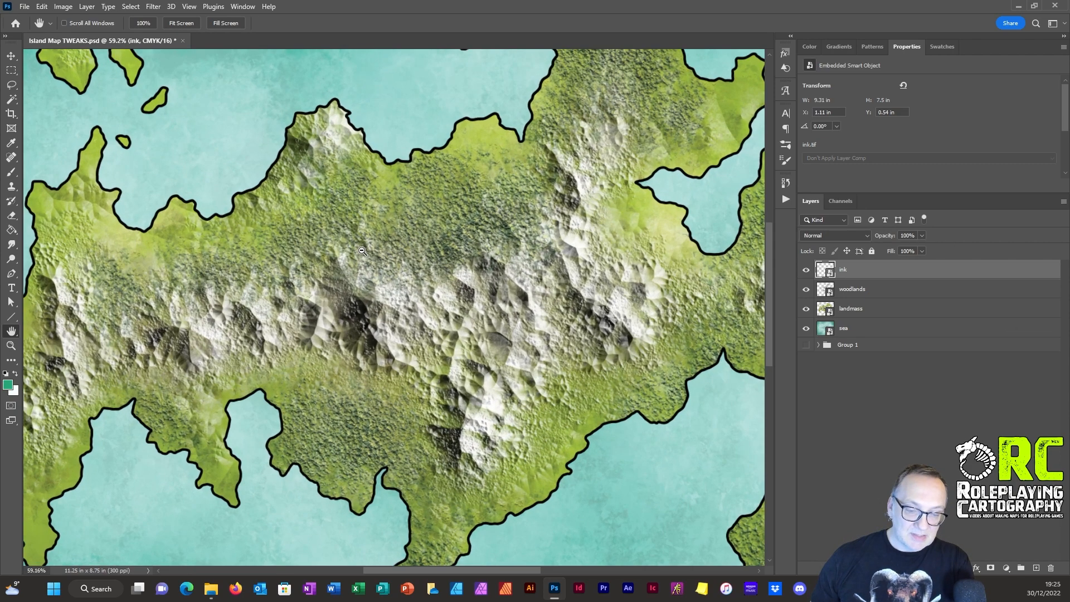
scroll(365, 239, up, 1)
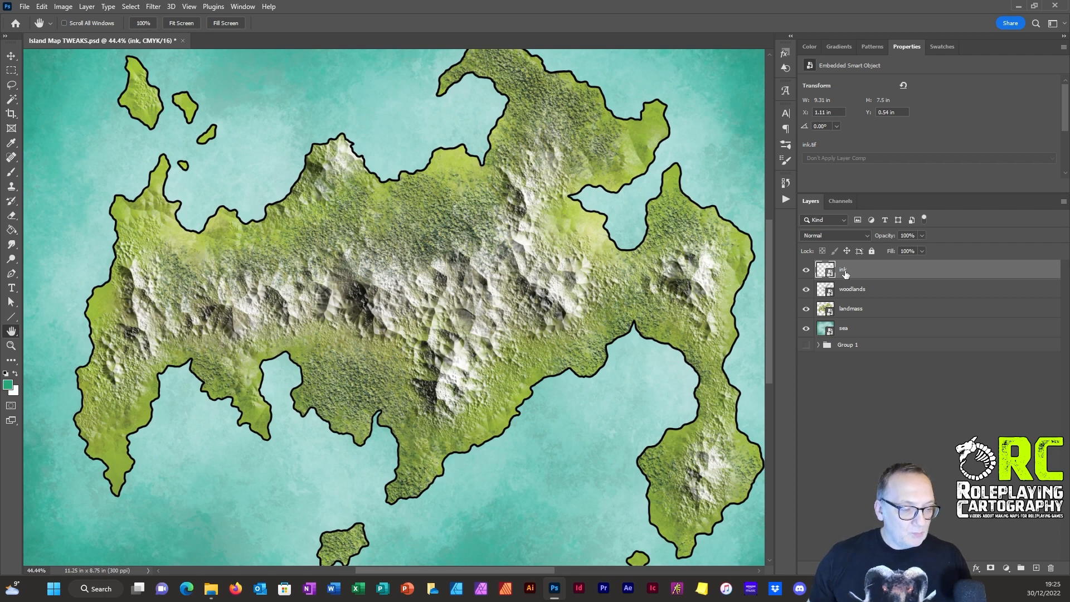
click(976, 569)
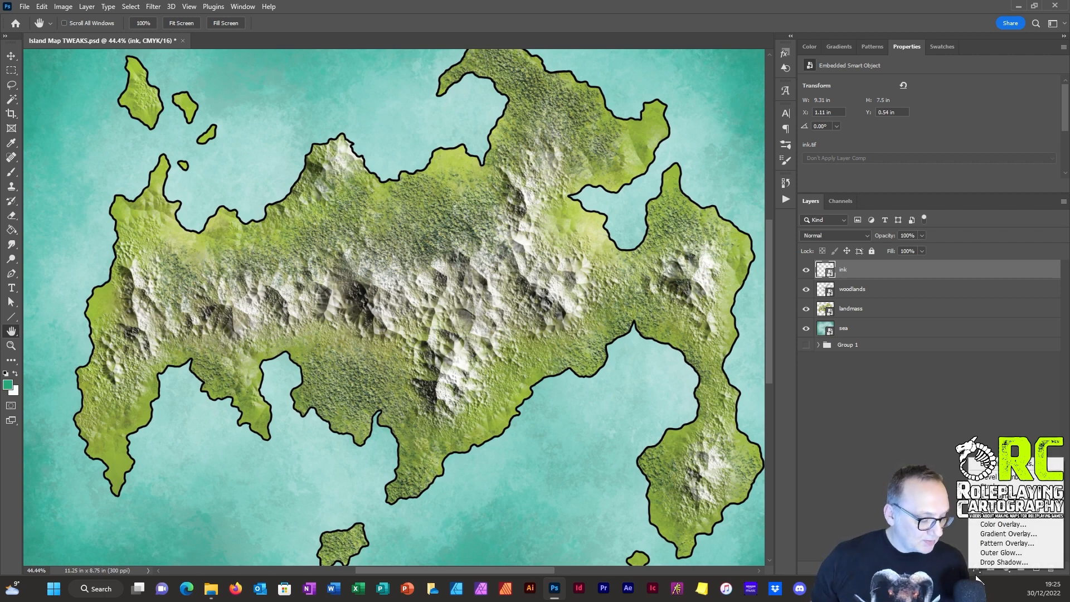
click(999, 526)
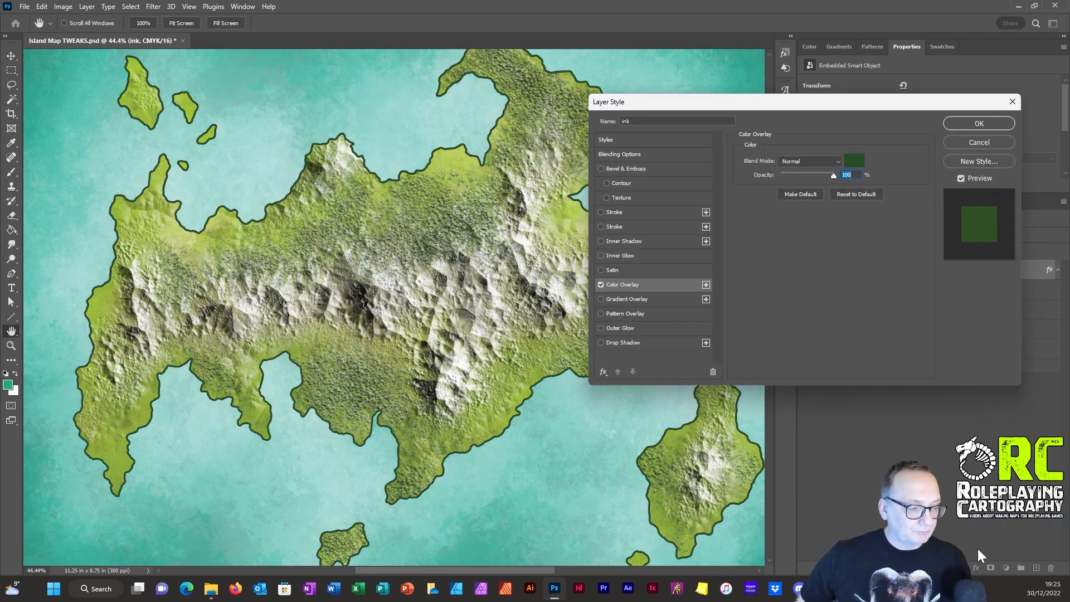
drag(787, 114, 788, 196)
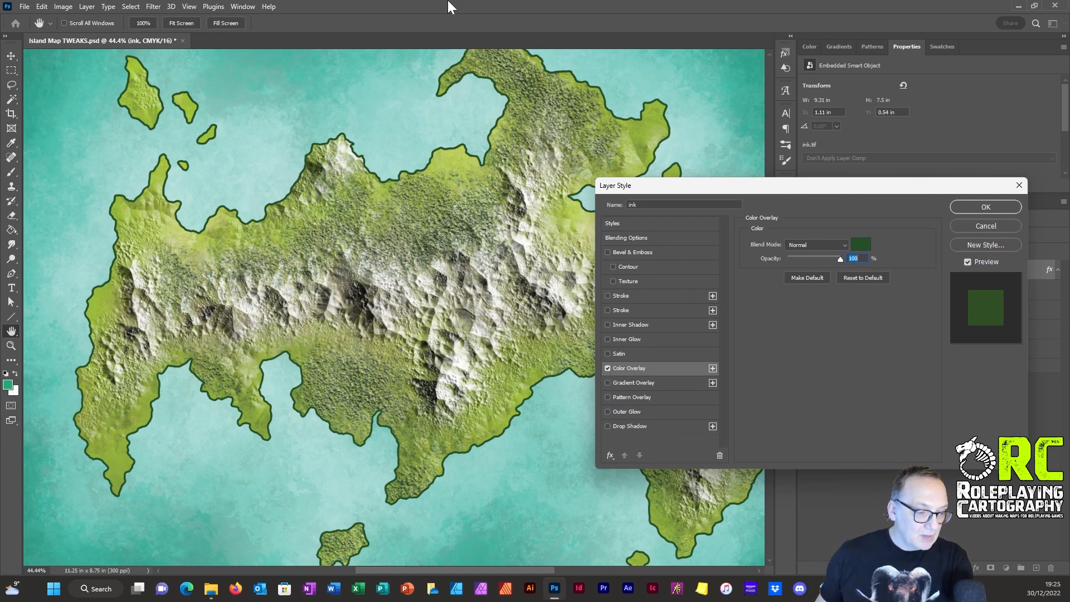
key(alt+Tab)
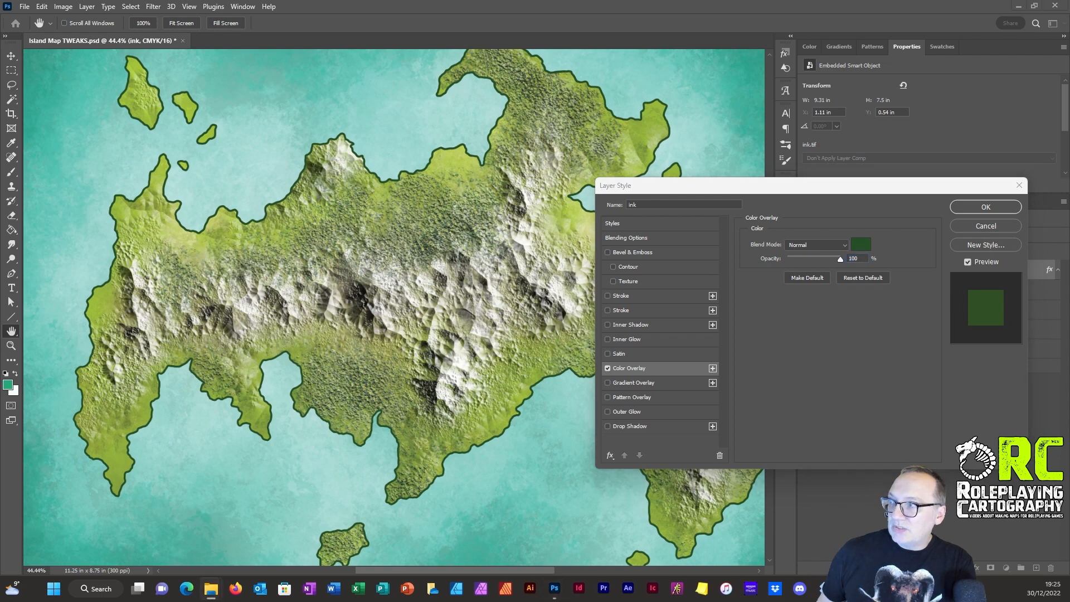
click(868, 240)
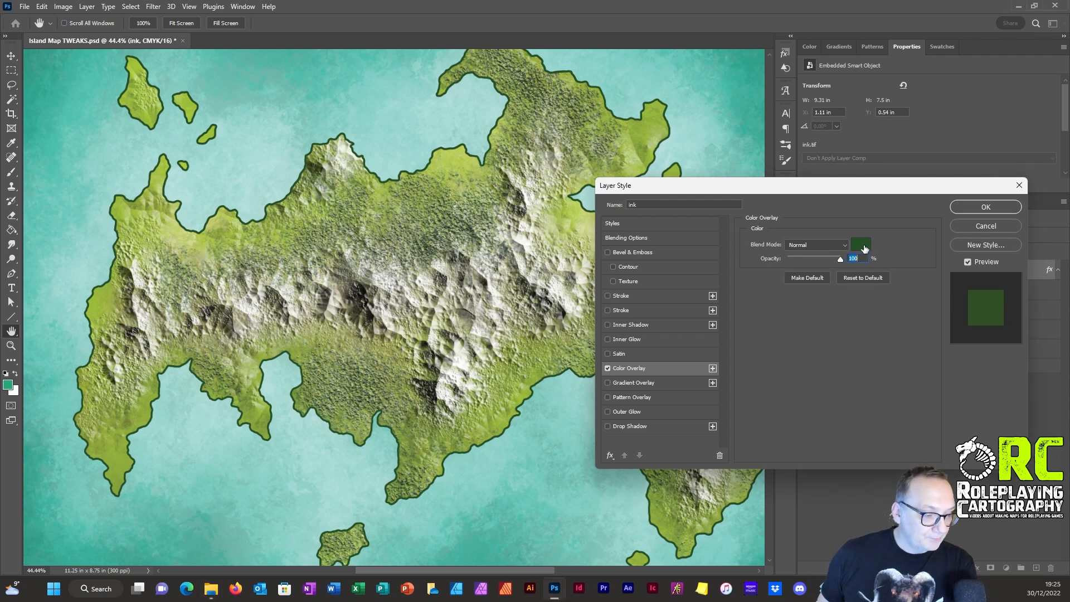
click(862, 245)
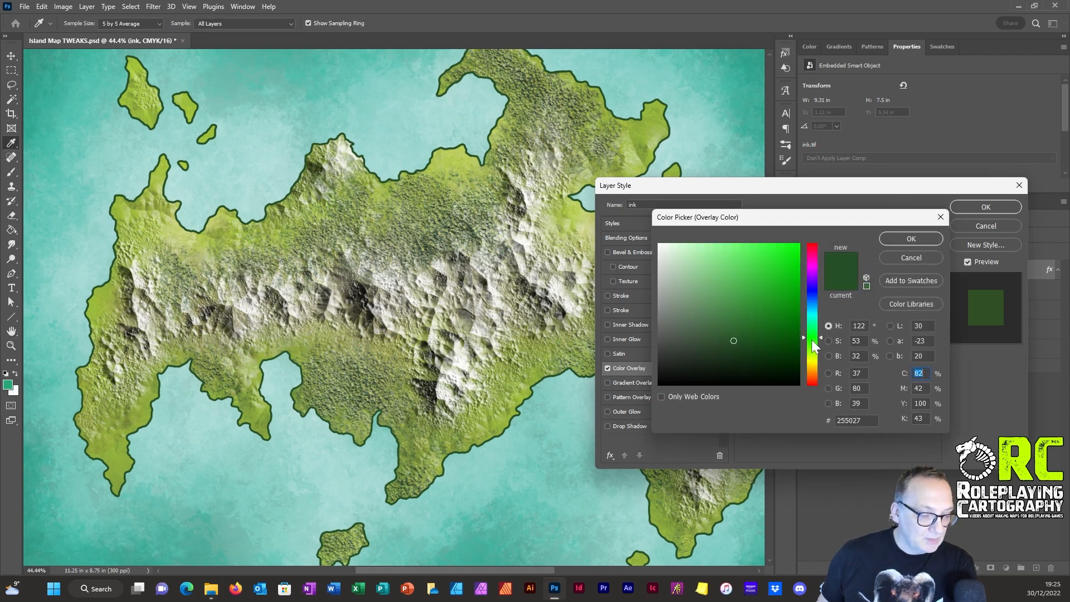
Step: Try yellow, dark olive and slate-blue ink overlay colours, as well as the pale turquoise a7dbd5 sampled from the sea
drag(814, 347, 815, 363)
mouse_move(726, 329)
mouse_down()
mouse_move(721, 321)
mouse_move(691, 361)
mouse_move(690, 256)
mouse_move(747, 265)
mouse_move(783, 253)
mouse_up()
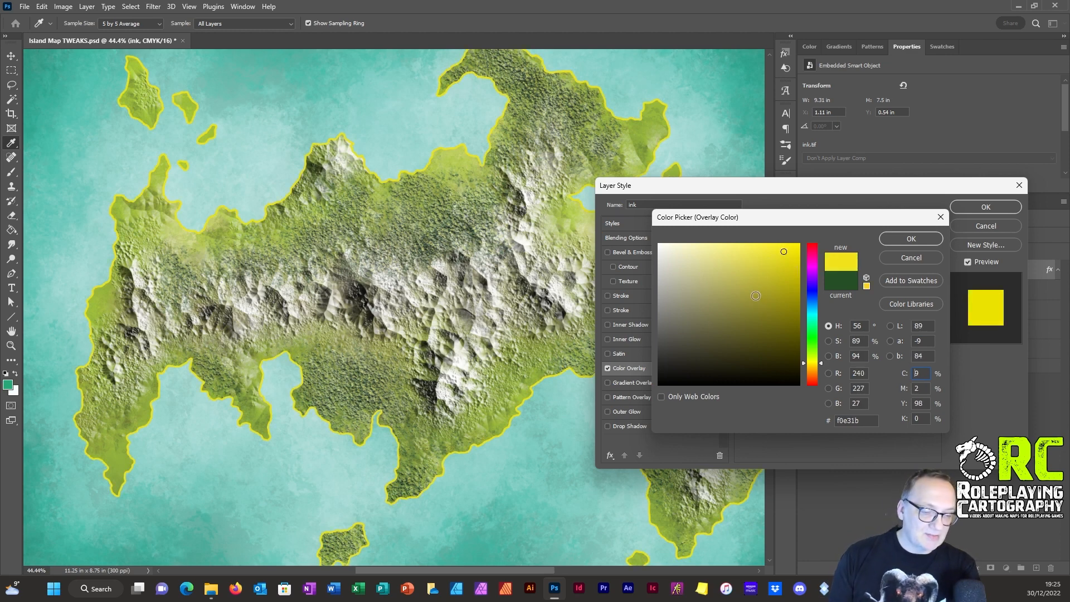
drag(755, 295, 768, 325)
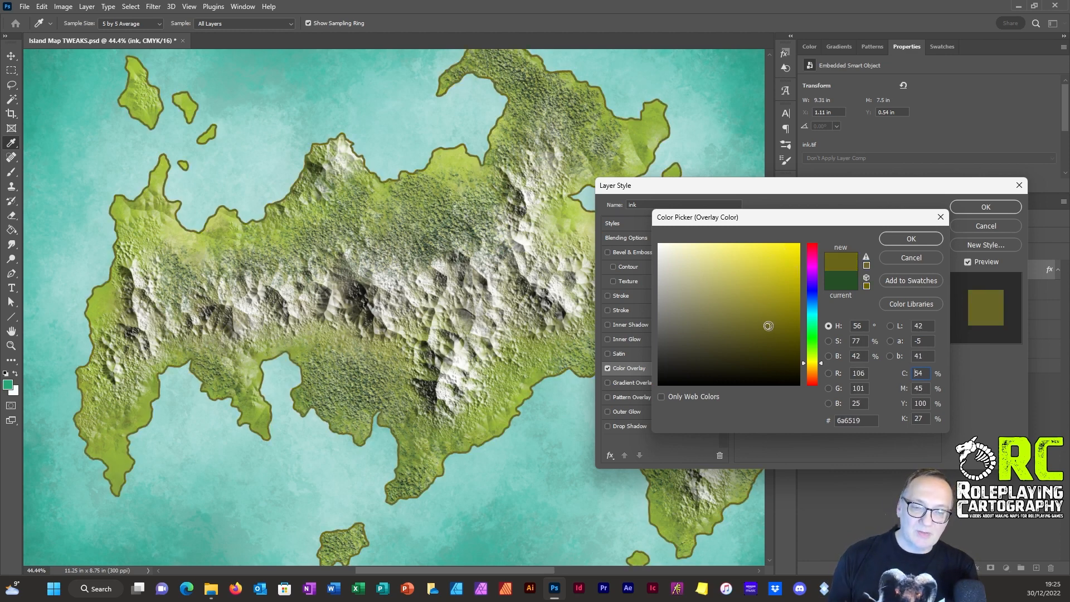
click(811, 304)
mouse_move(724, 293)
mouse_down()
mouse_move(689, 270)
mouse_move(690, 307)
mouse_up()
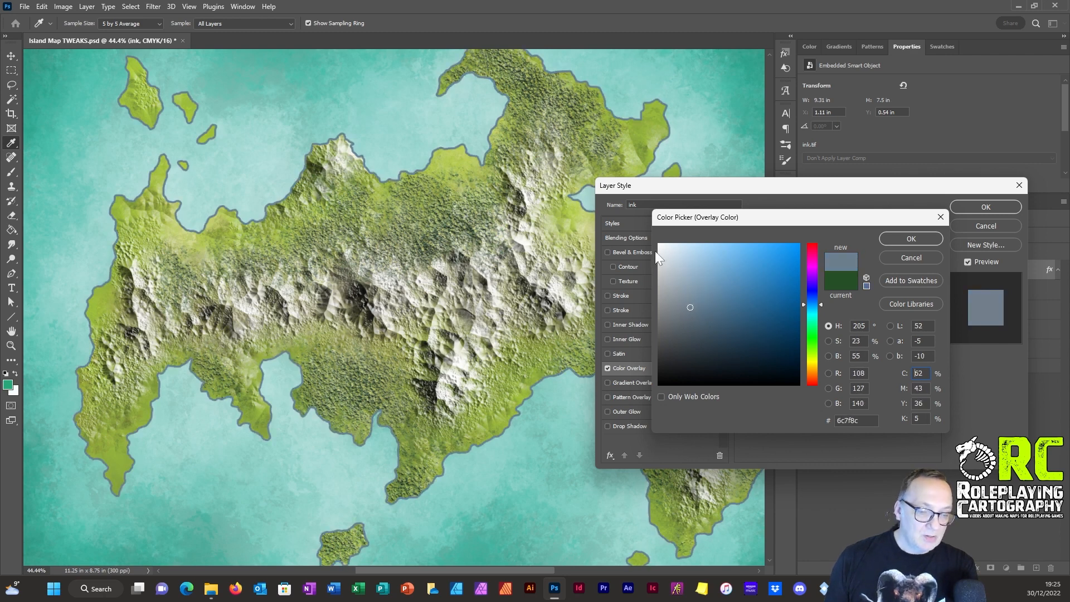
click(705, 316)
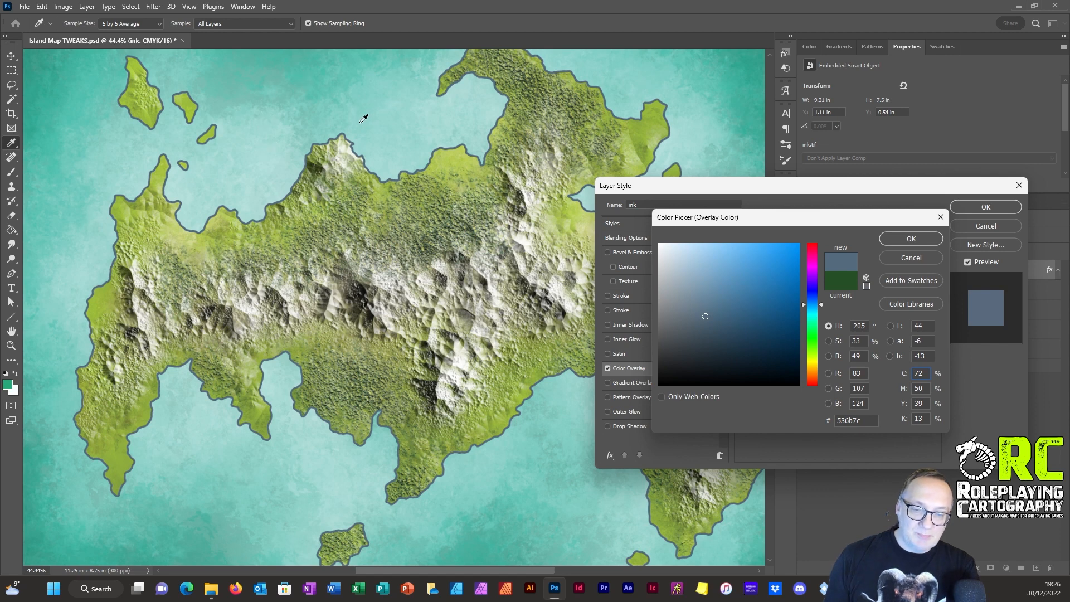
click(394, 137)
click(432, 117)
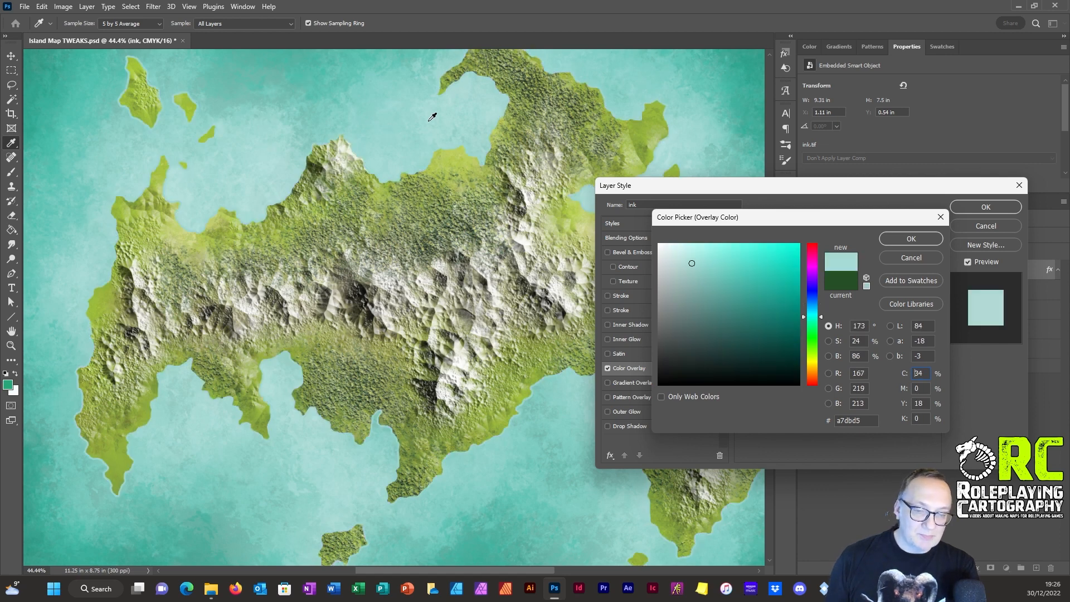
Step: Sample the coast's light green as the ink overlay colour, darken it to 646748, and apply the overlay in Normal blend mode
click(219, 216)
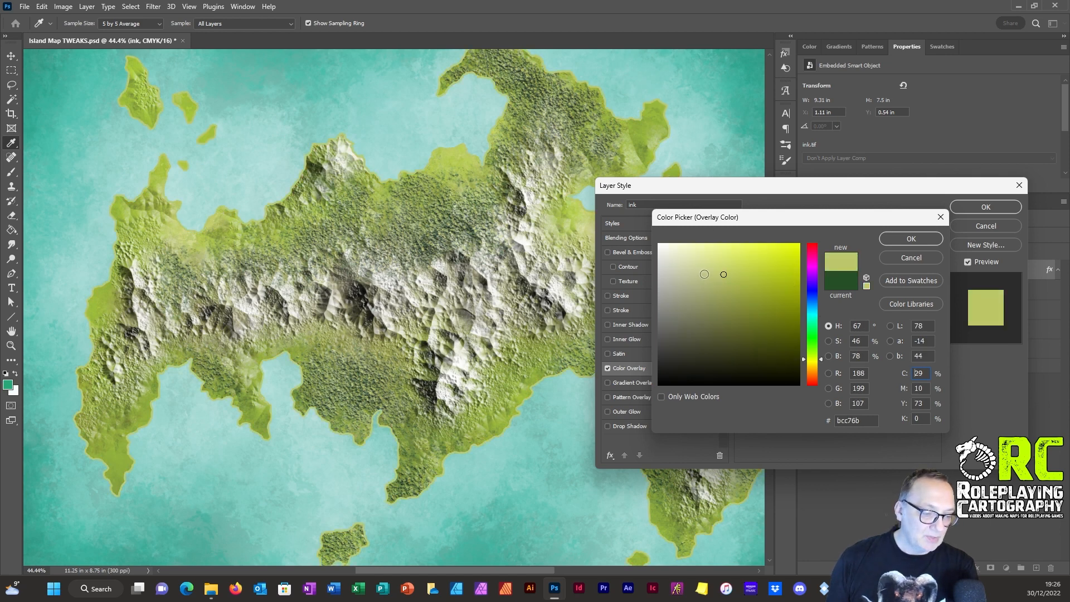
drag(723, 274, 700, 327)
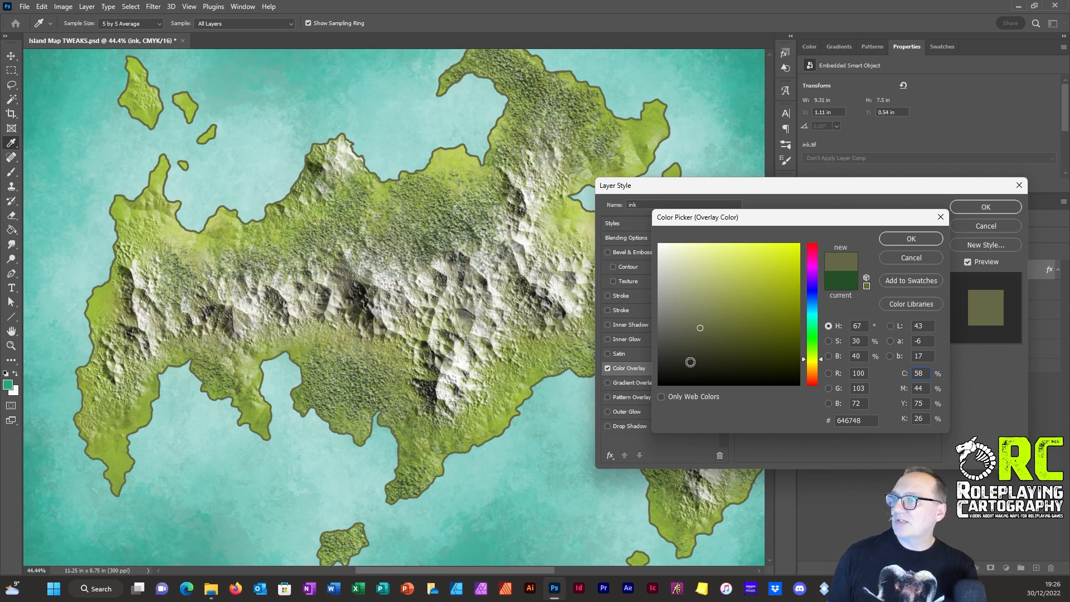
click(910, 238)
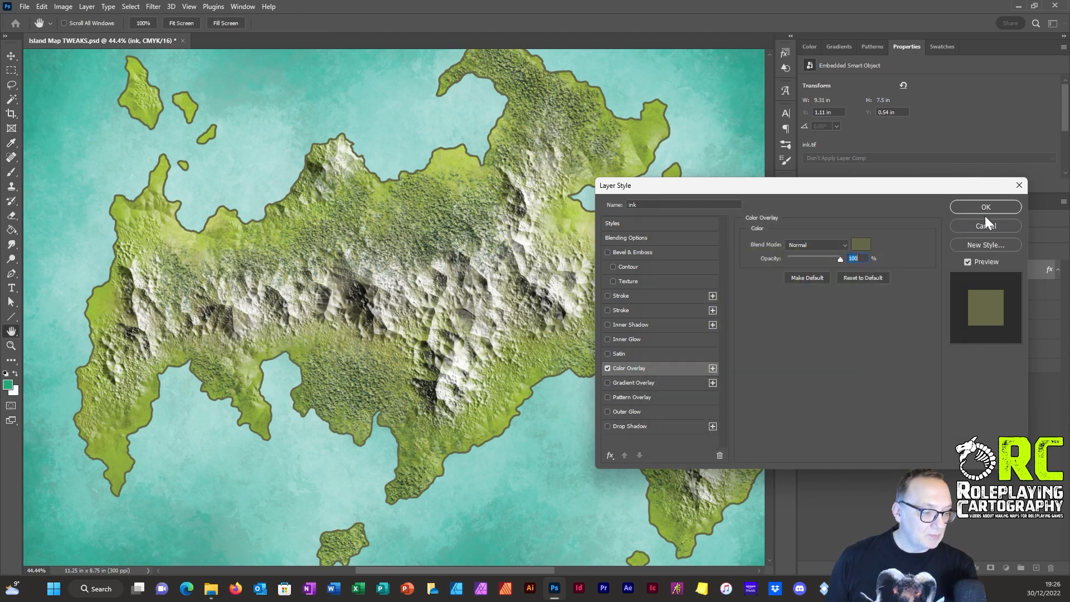
click(804, 245)
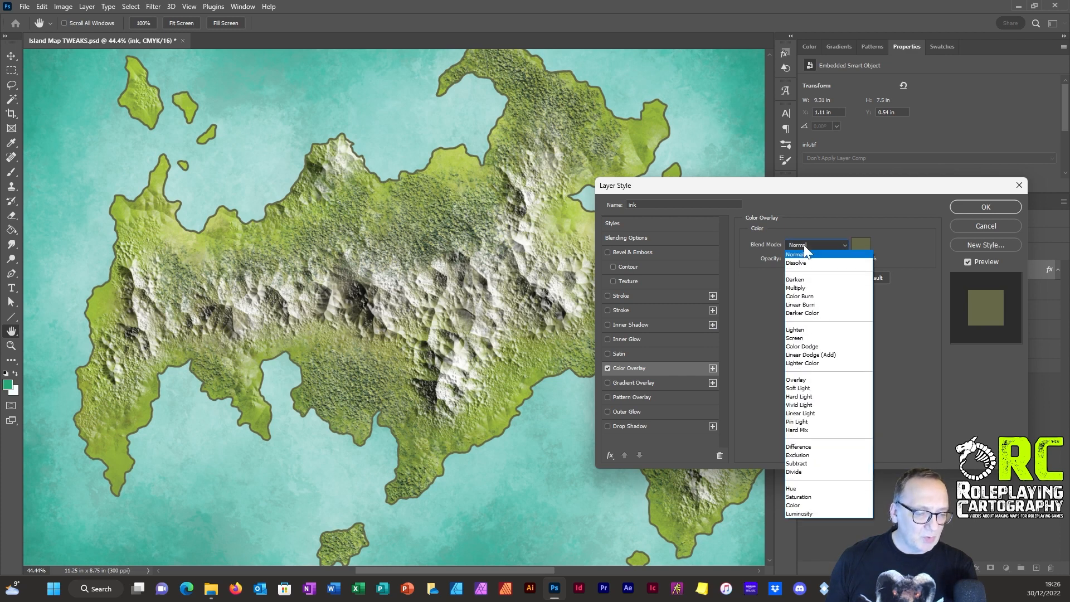
click(803, 254)
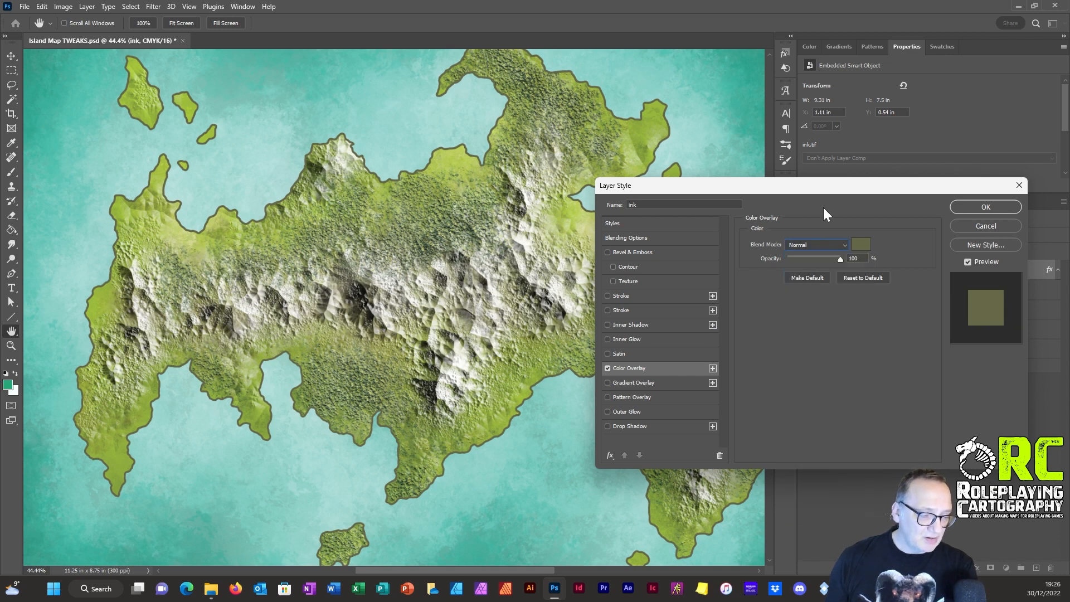
click(1001, 208)
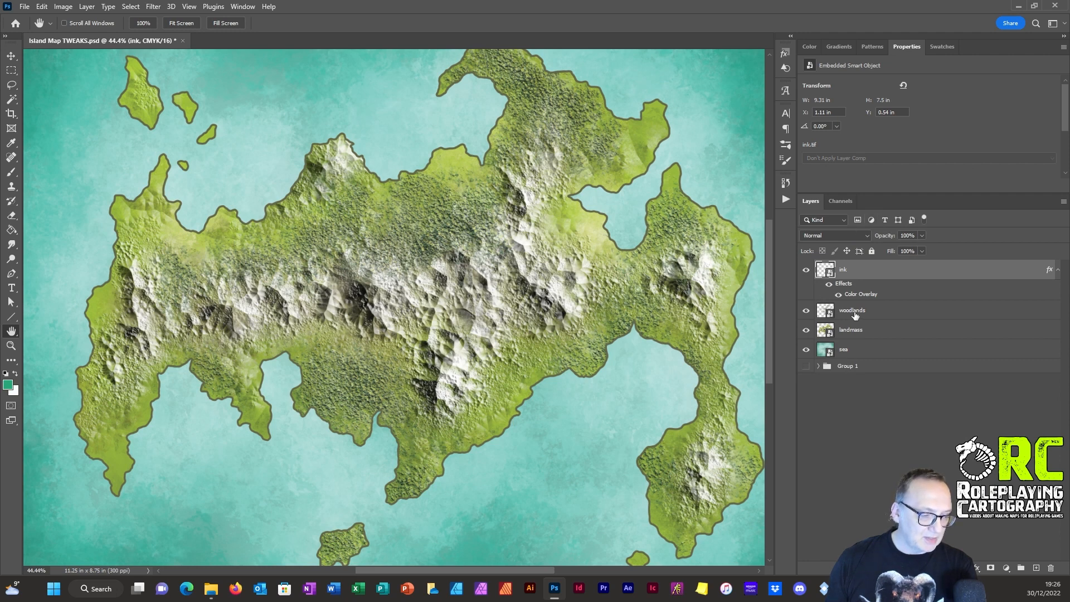
Step: Add a Hue/Saturation adjustment layer directly above the woodlands layer and try shifting its hue
click(1058, 271)
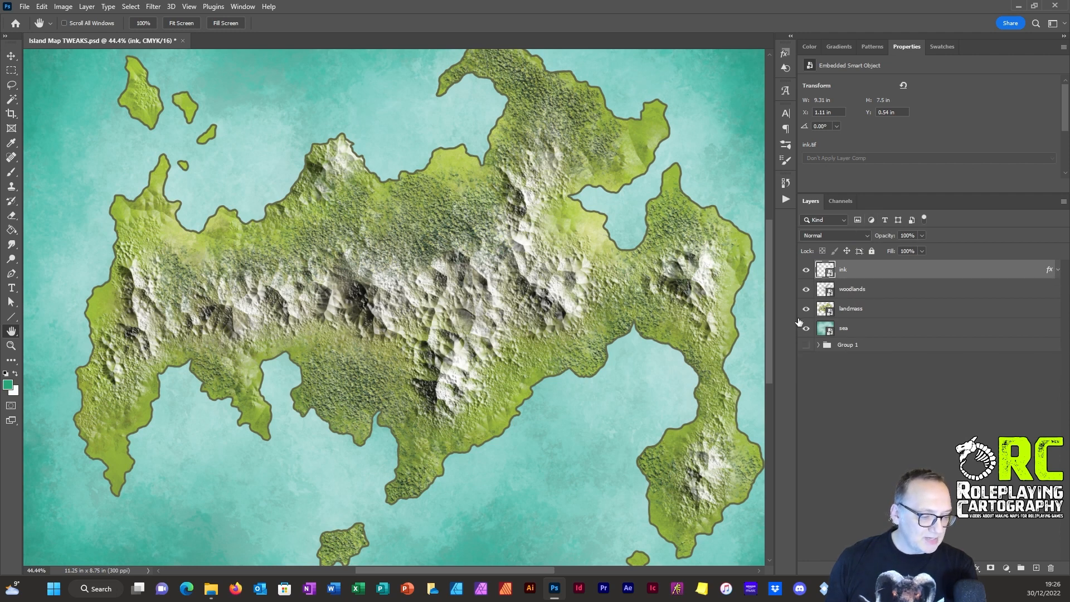
click(847, 292)
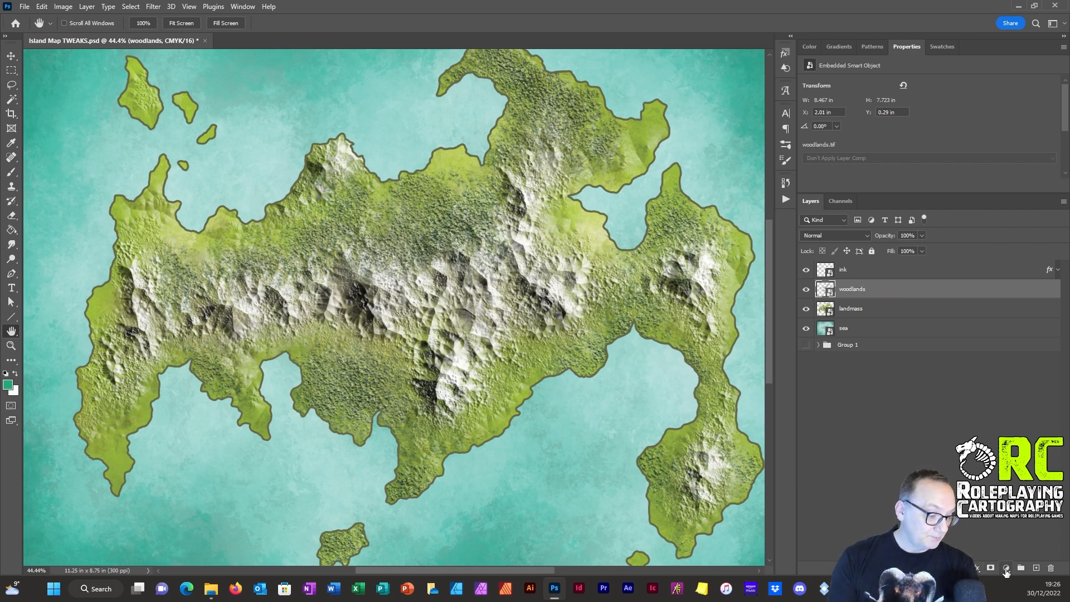
click(1006, 568)
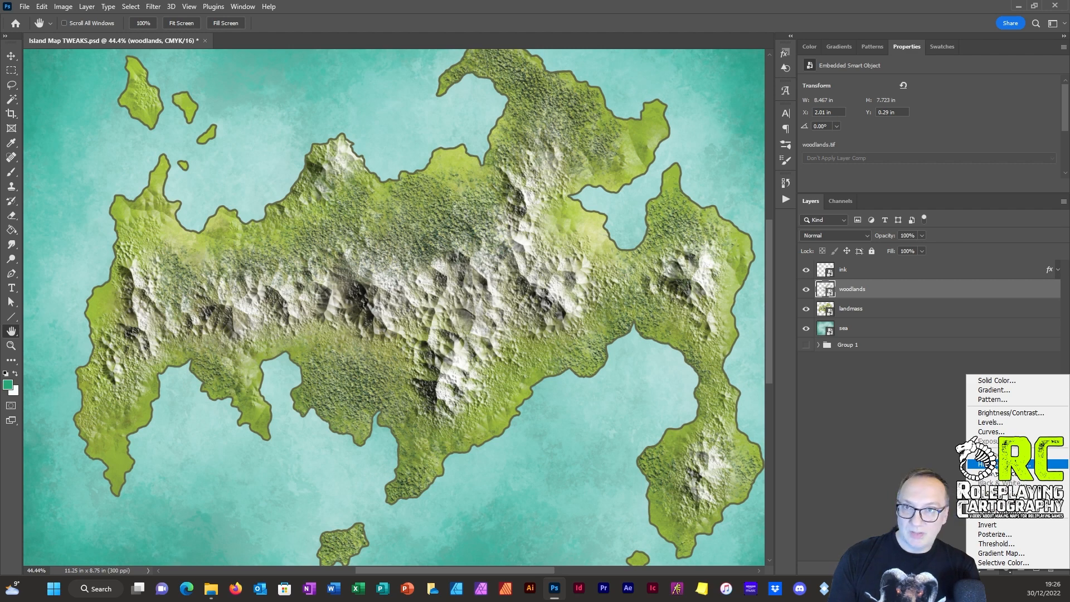
click(991, 463)
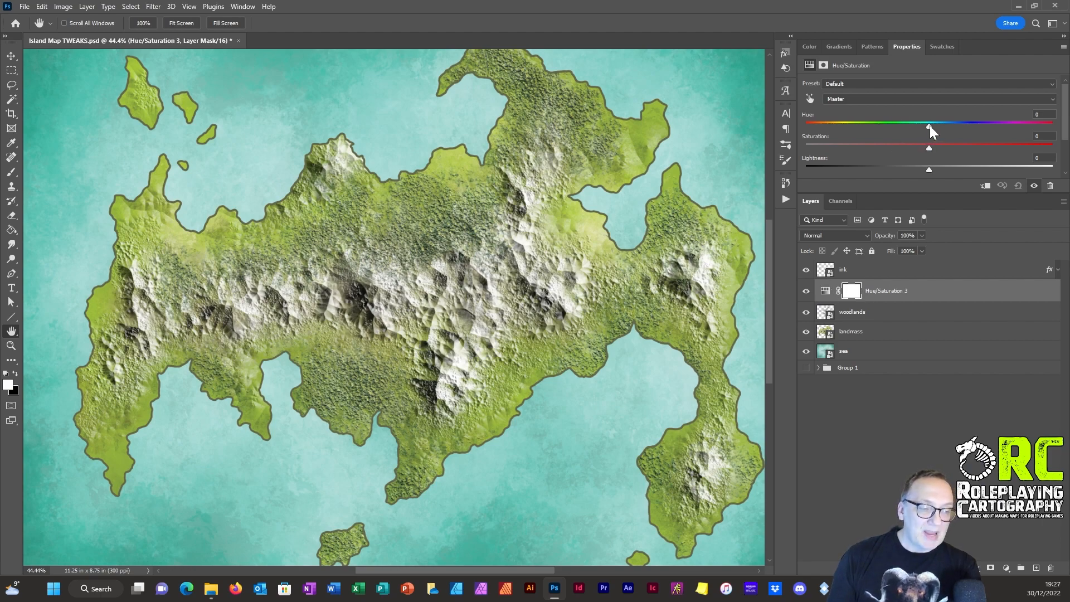
mouse_move(929, 126)
mouse_down()
mouse_move(845, 119)
mouse_move(1010, 119)
mouse_move(848, 115)
mouse_move(929, 133)
mouse_up()
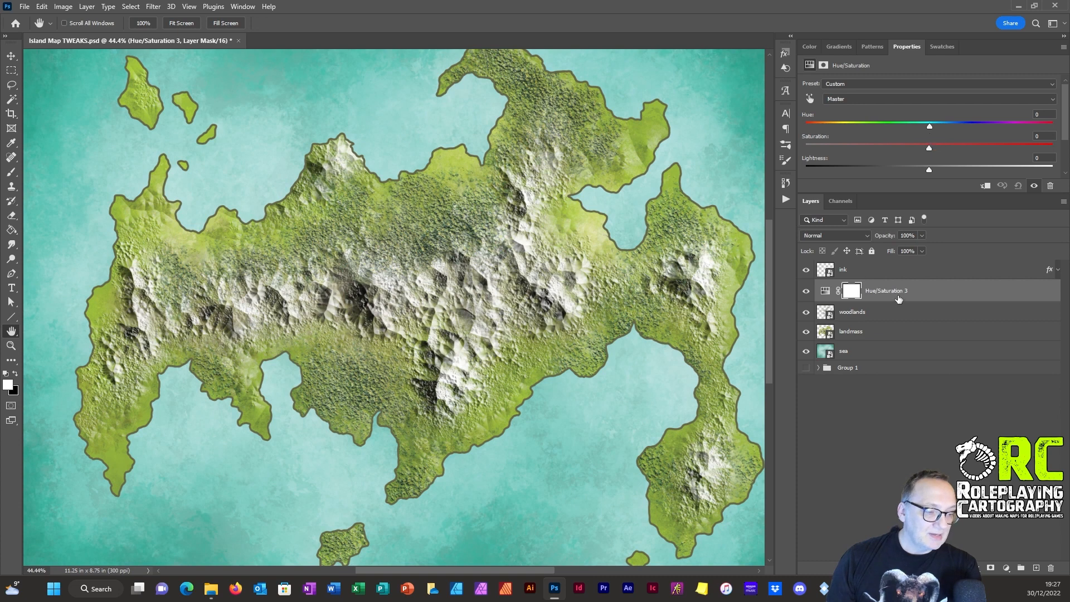
Step: Put the woodlands layer and its Hue/Saturation adjustment into a new layer group, adjustment on top, and try a small hue shift
click(858, 312)
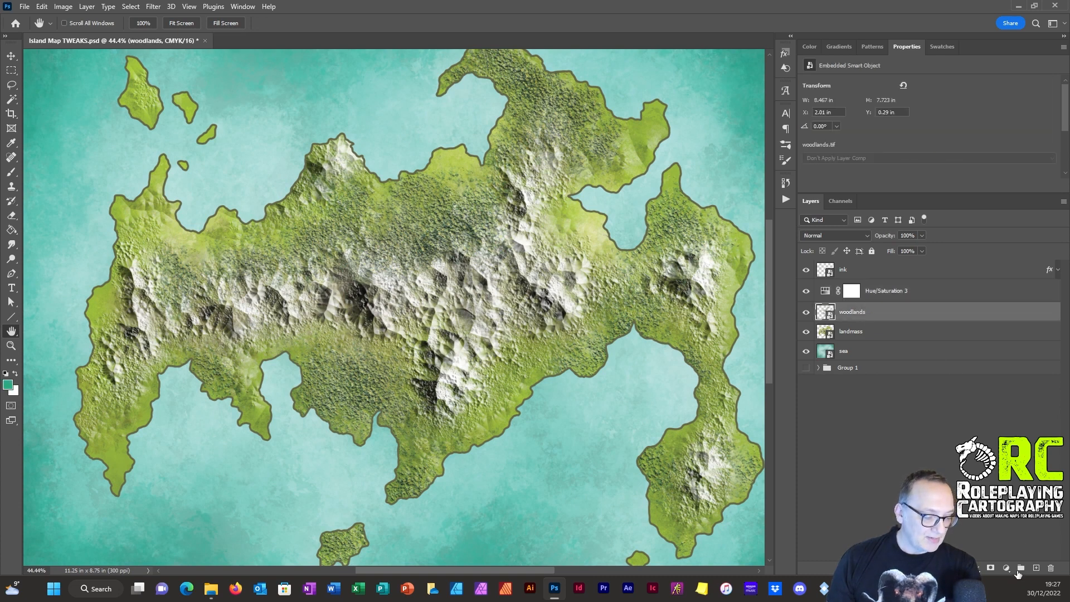
click(1020, 568)
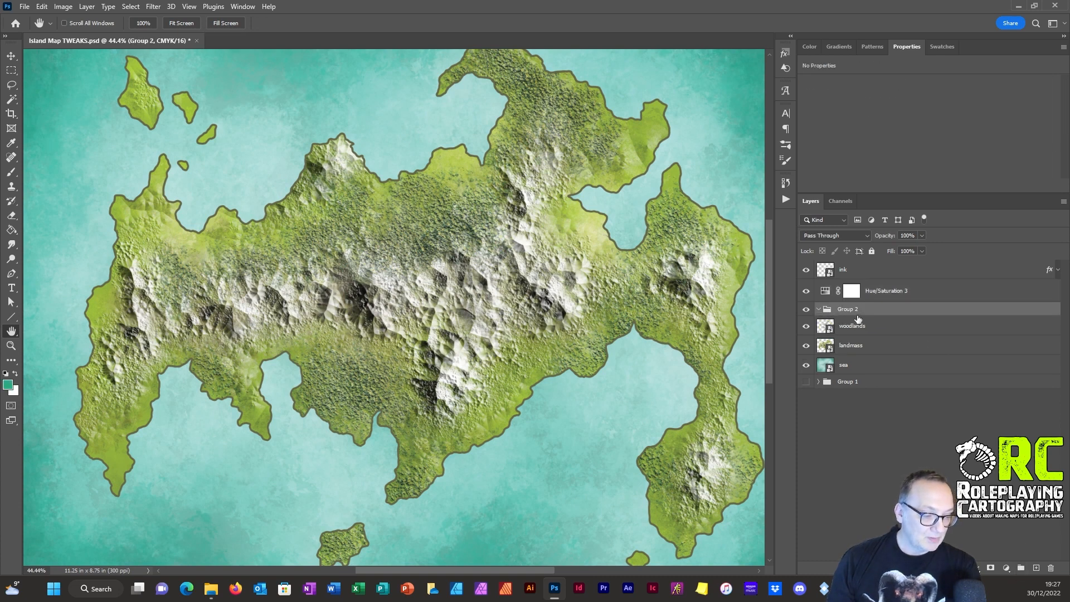
drag(857, 327, 843, 311)
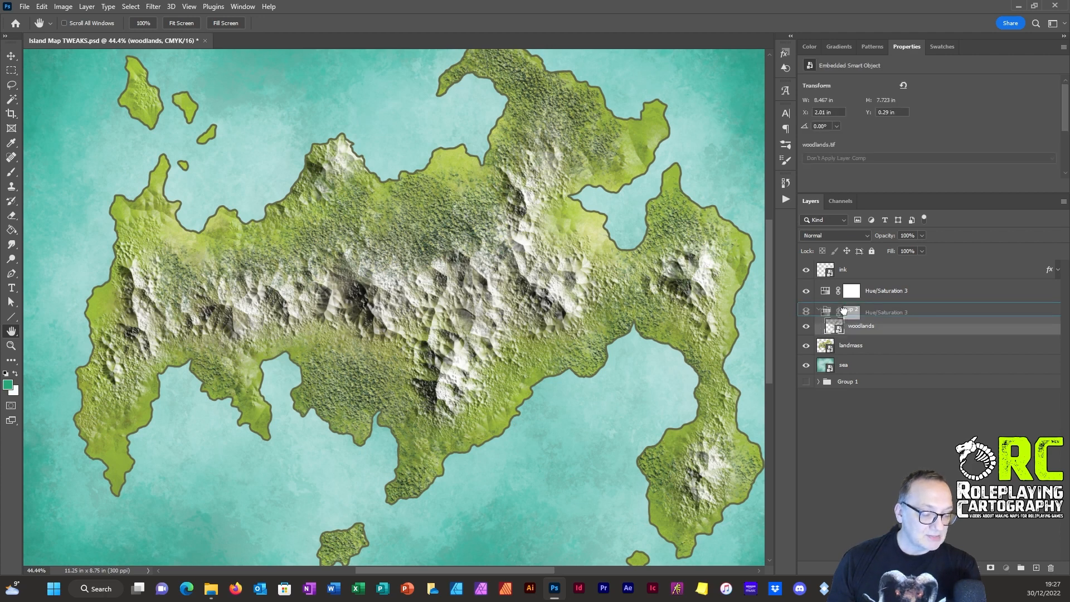
drag(844, 310, 843, 312)
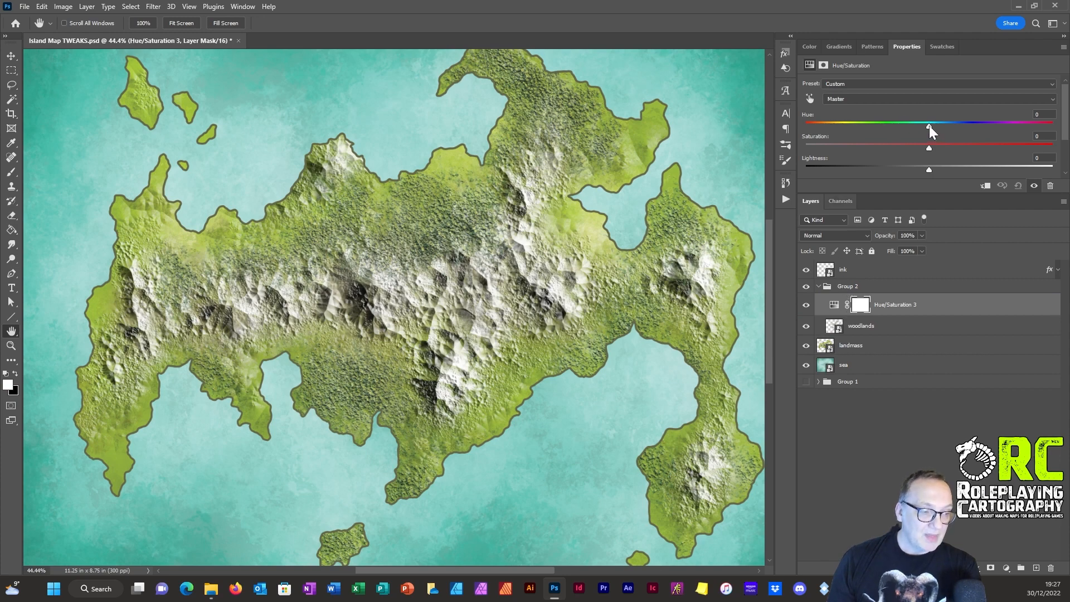
mouse_move(928, 125)
mouse_down()
mouse_move(855, 125)
mouse_move(923, 135)
mouse_up()
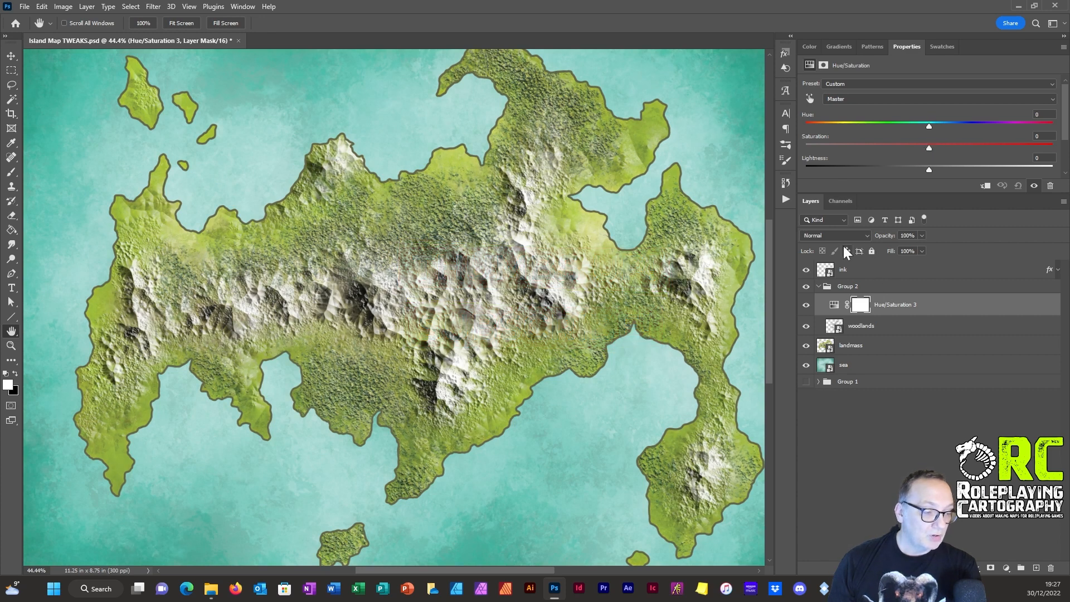
Step: Set the blend mode of the group holding the woodlands and its adjustment to Normal
click(848, 287)
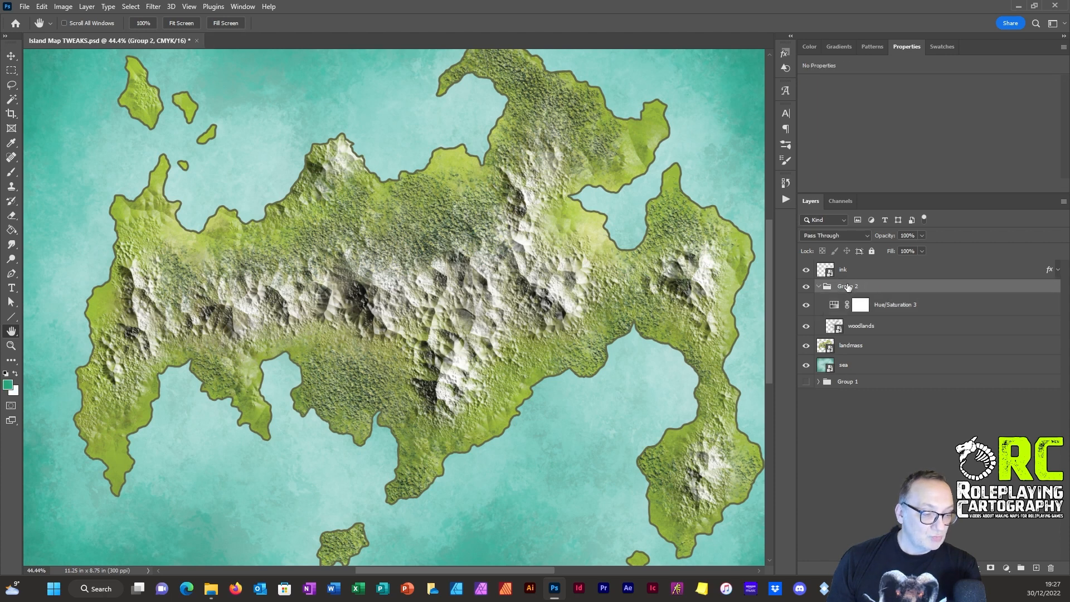
click(825, 235)
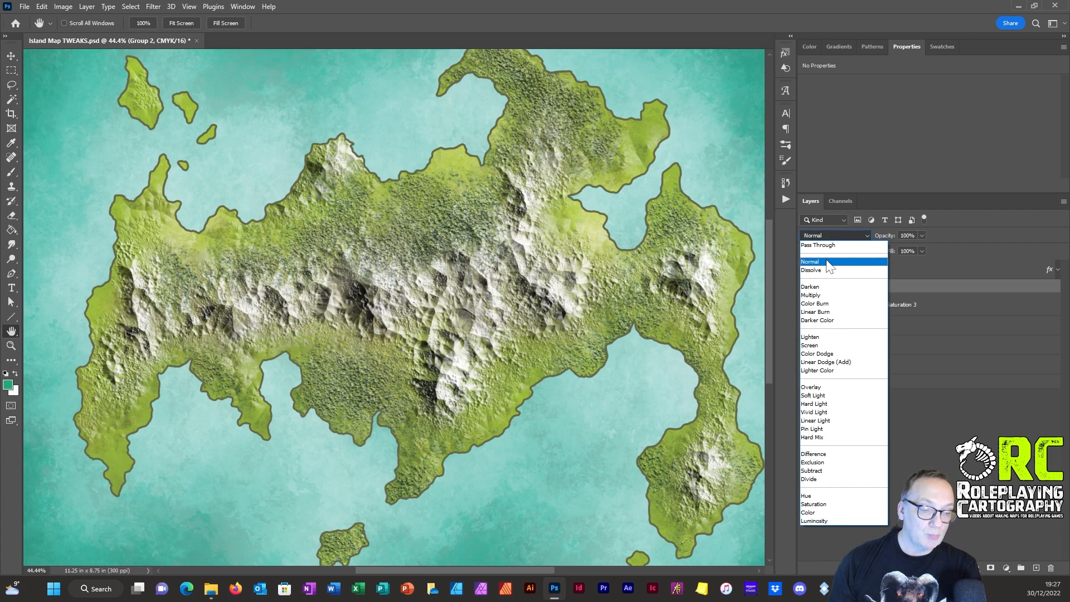
click(829, 262)
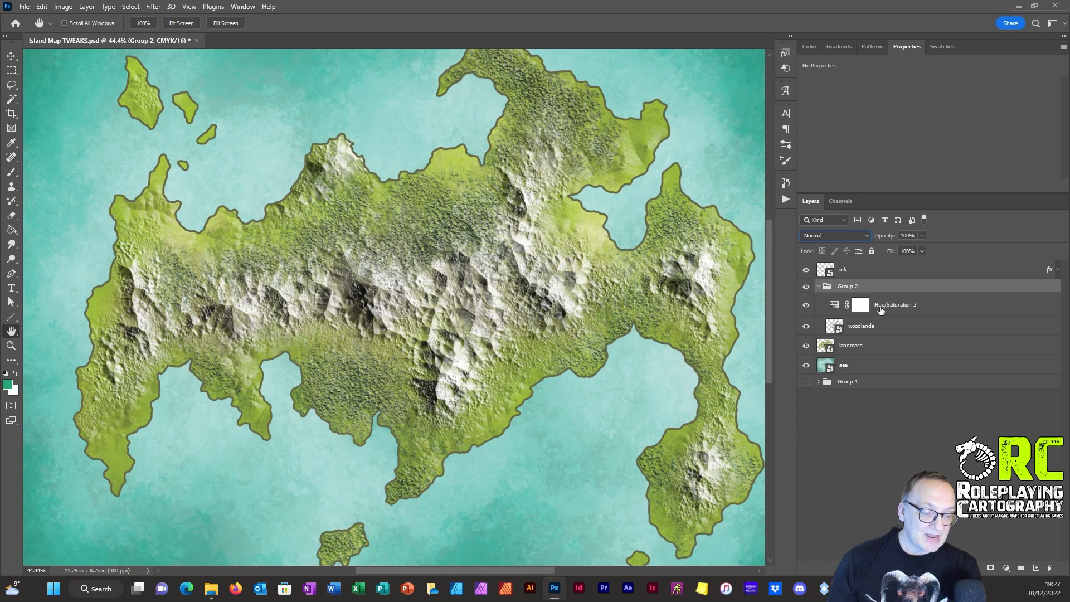
Step: Try hue shifts of -147 and +10 and saturations of -77, +90 and +73 on the woodlands adjustment, and reset both to 0
click(834, 305)
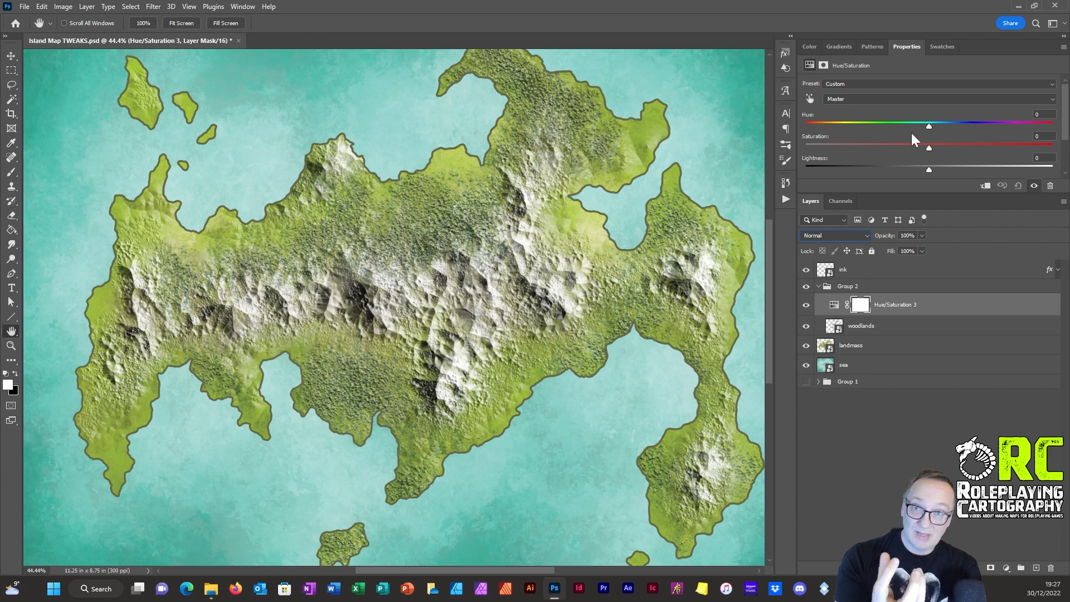
drag(929, 125, 837, 127)
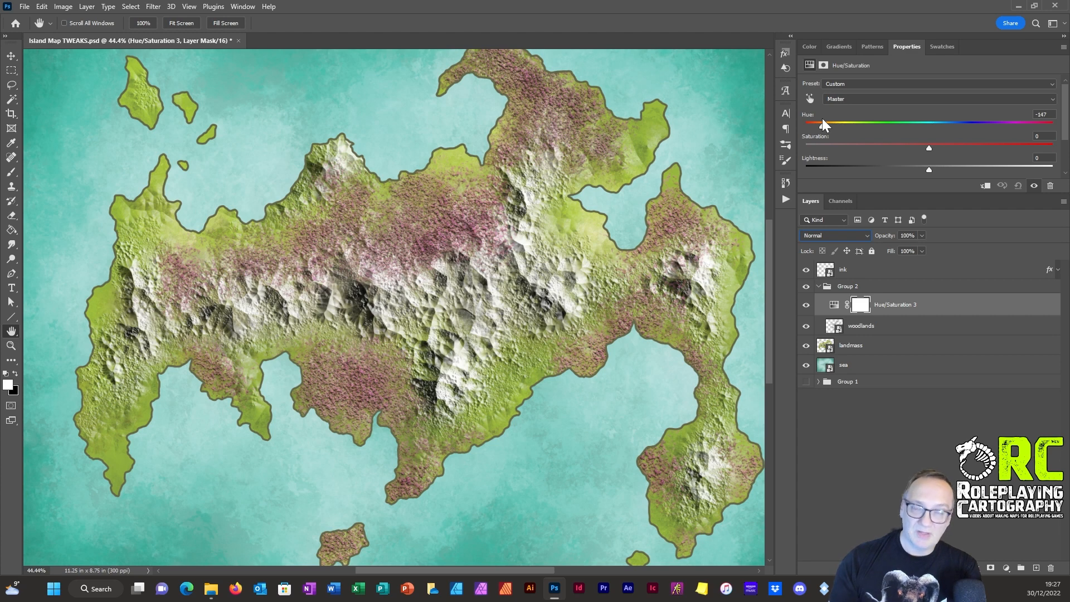
drag(865, 126, 918, 132)
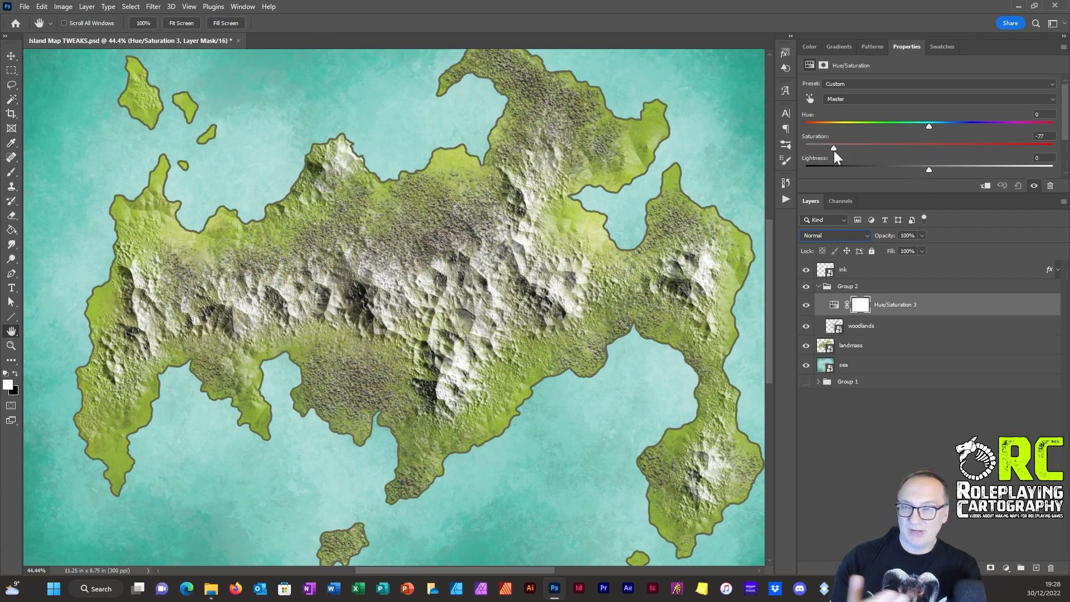
drag(834, 148, 970, 149)
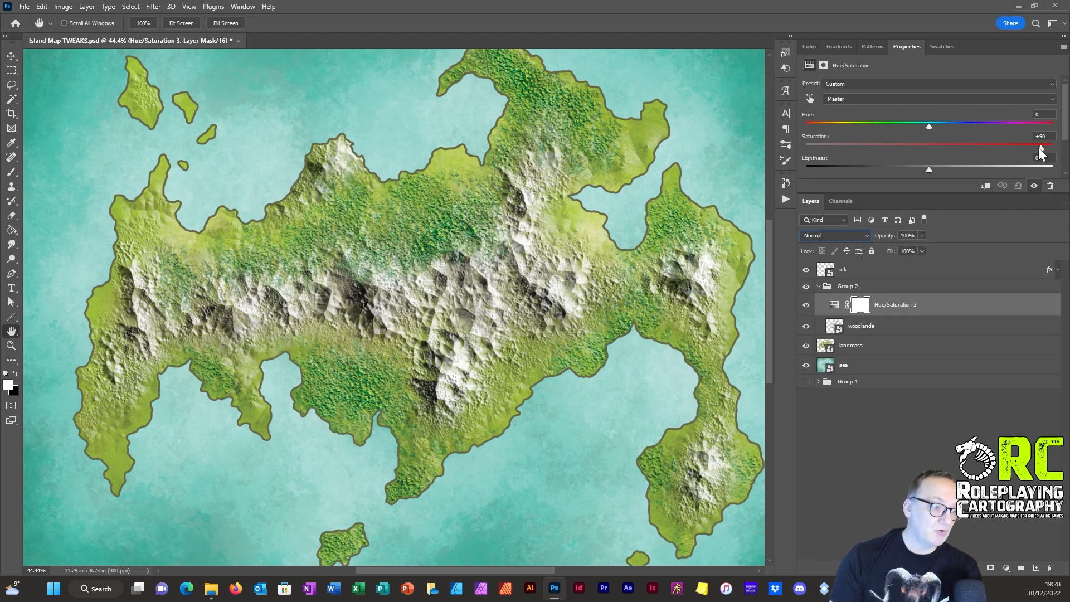
drag(1038, 147, 1021, 143)
mouse_move(927, 126)
mouse_down()
mouse_move(902, 127)
mouse_move(930, 125)
mouse_up()
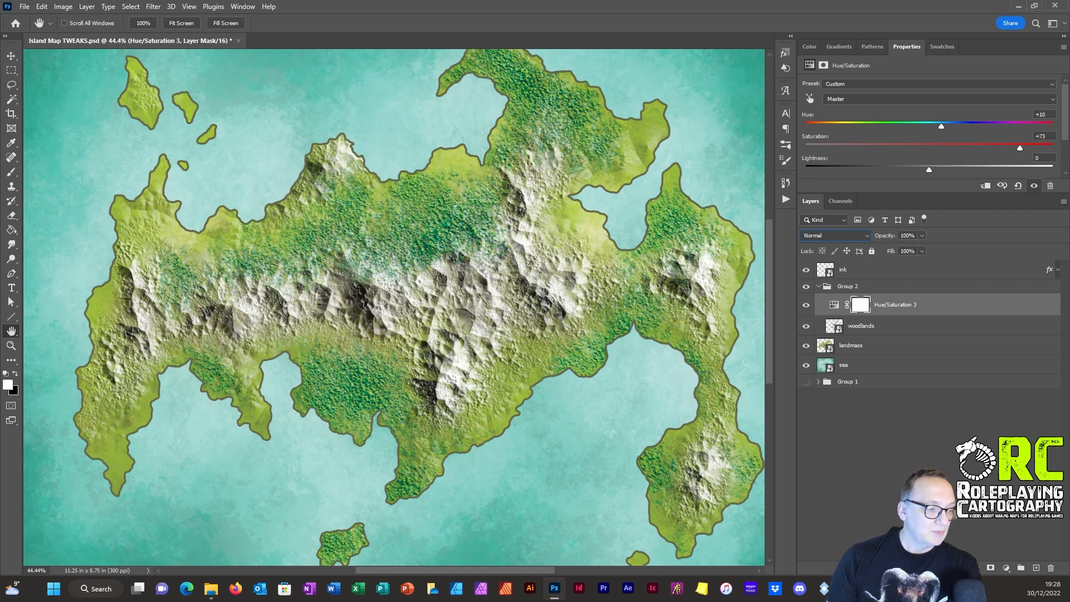
text(0)
click(1040, 136)
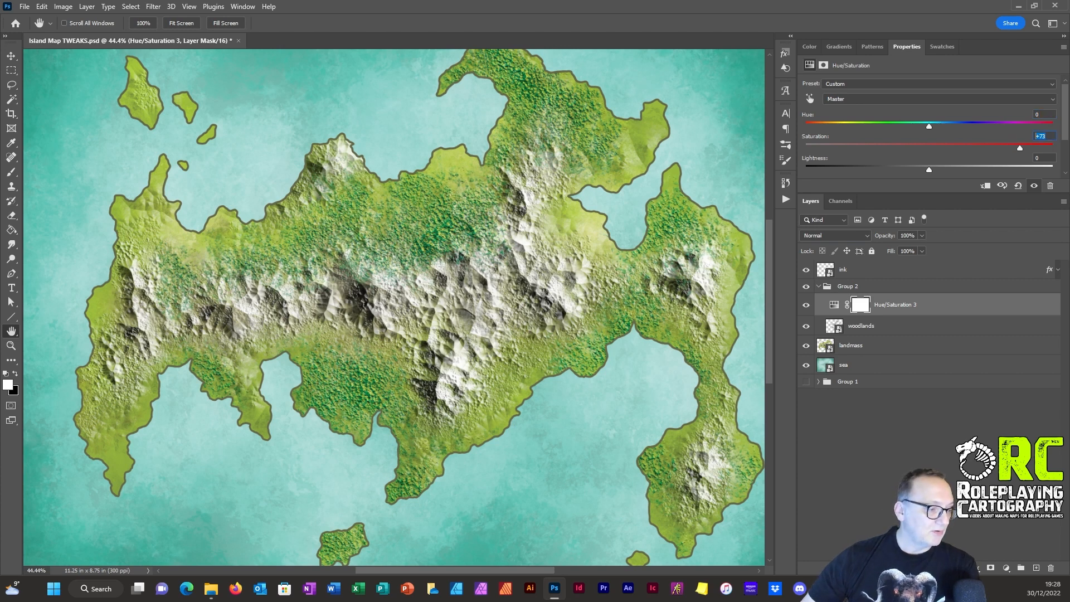
text(0)
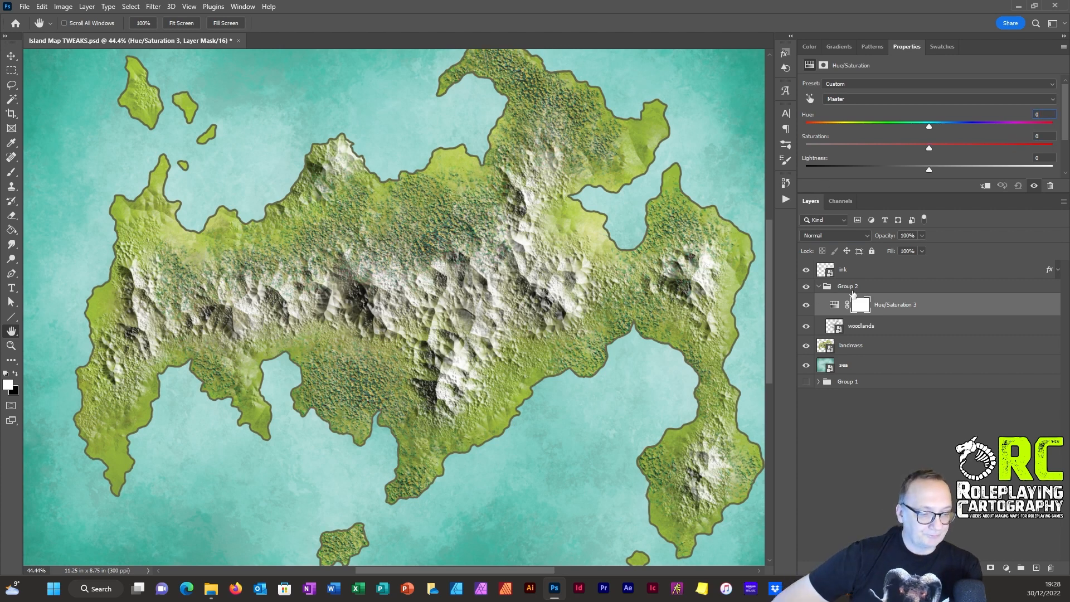
Step: Collapse the woodlands group and rename it "woodland group"
click(819, 287)
double_click(848, 286)
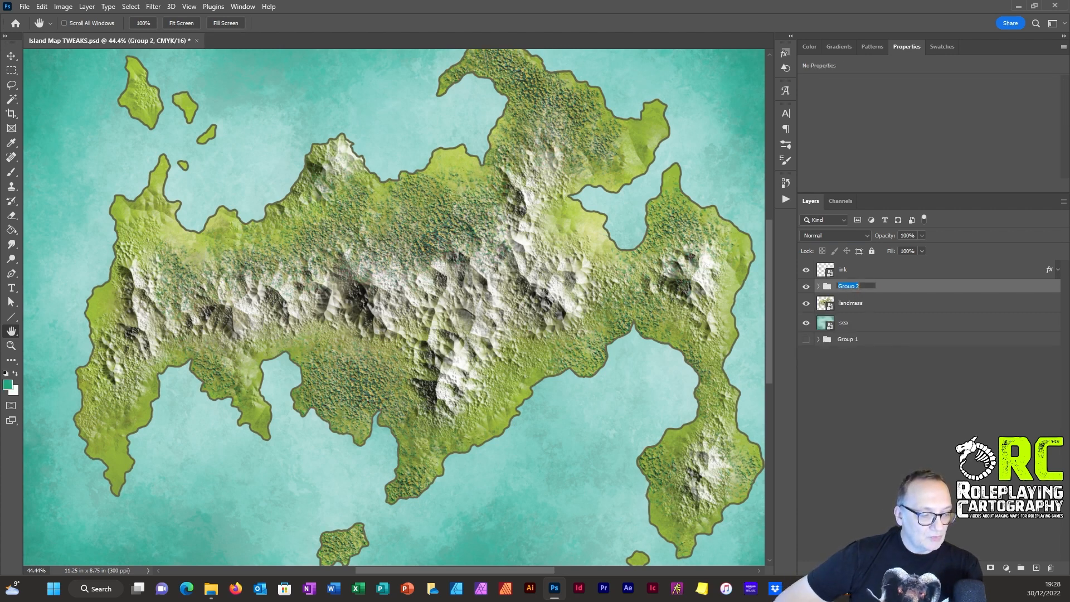
text(woodland gr)
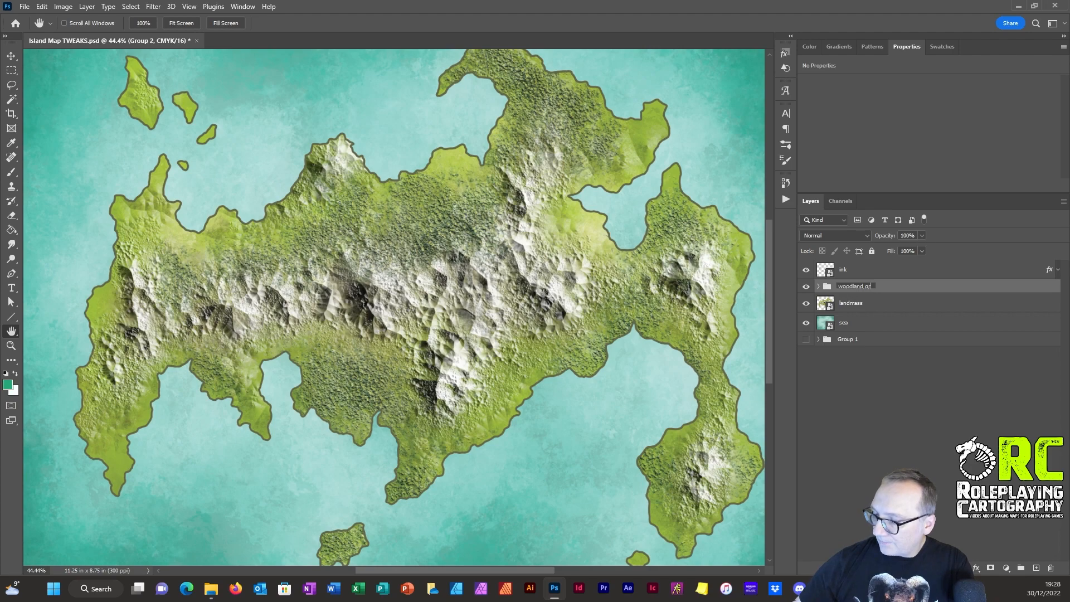
text(oup)
key(Return)
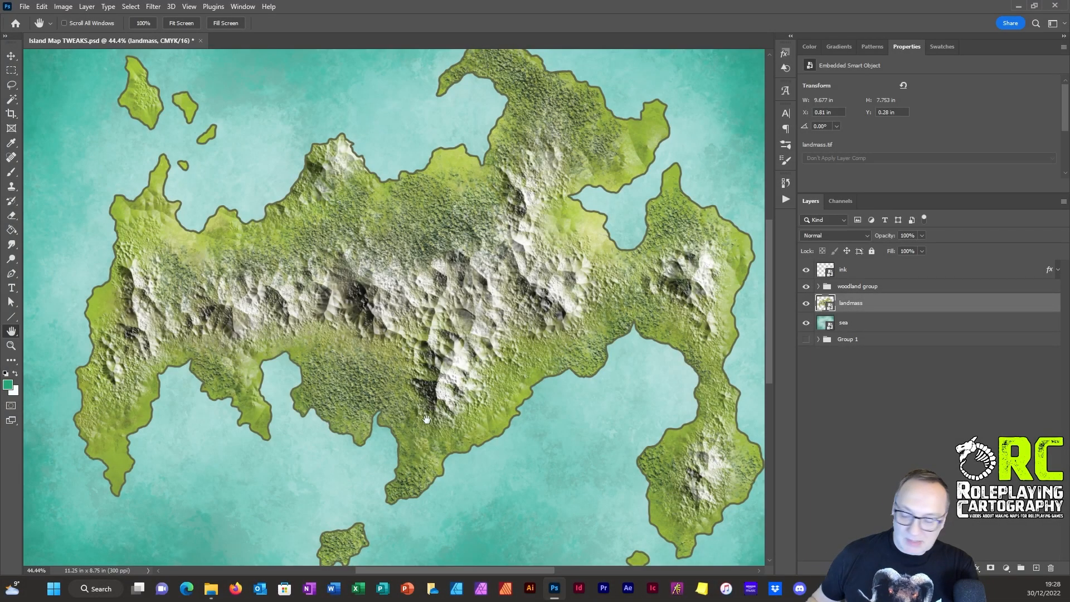
Step: Add a Bevel & Emboss effect to the landmass layer with a depth of 292% and a size of 9 px
scroll(381, 314, up, 3)
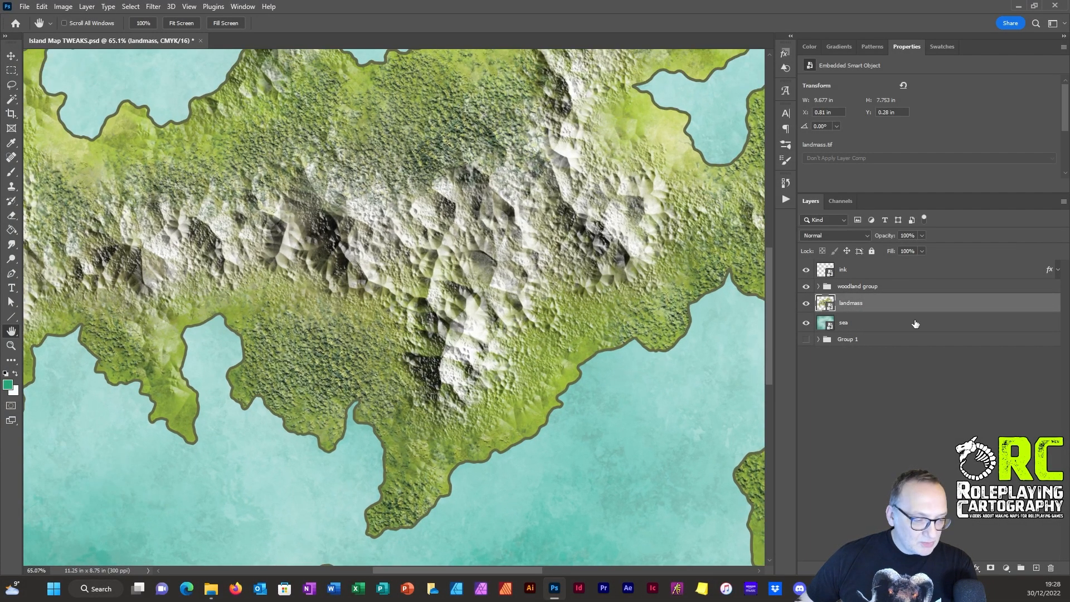
click(976, 568)
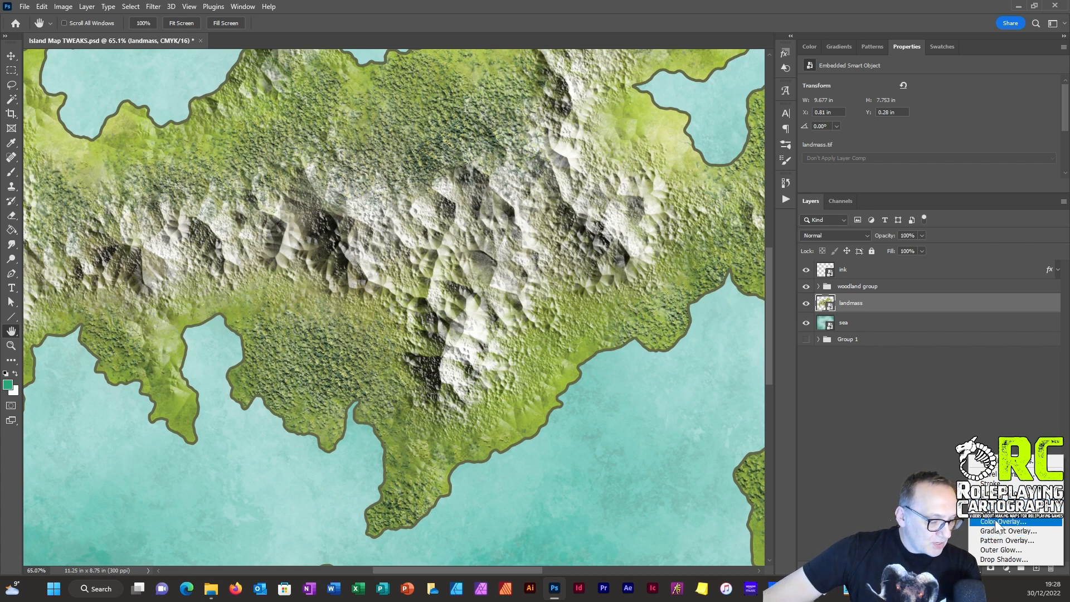
click(997, 473)
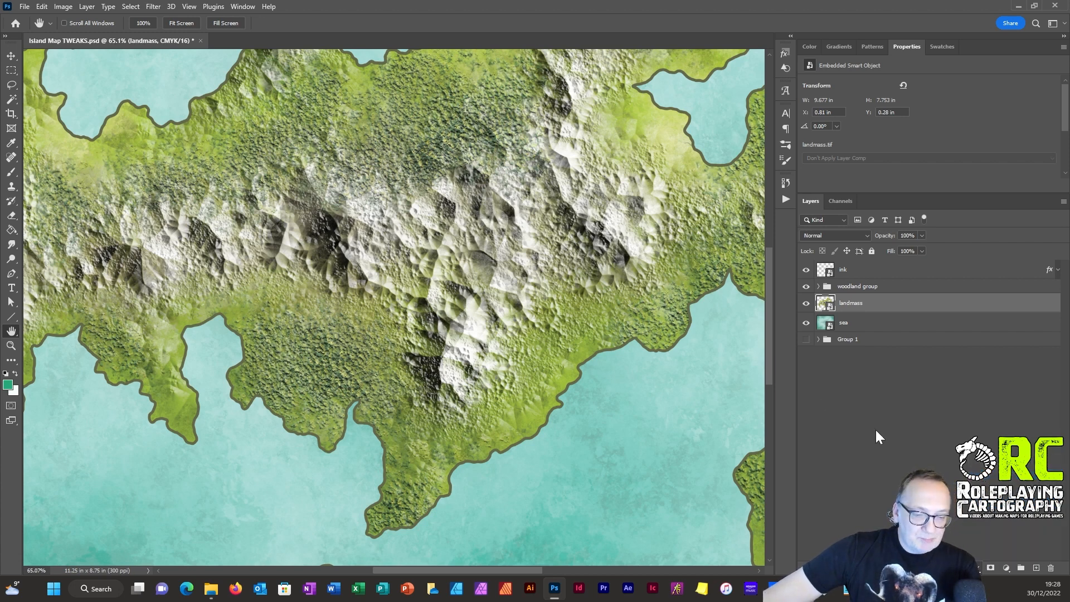
drag(667, 187, 675, 210)
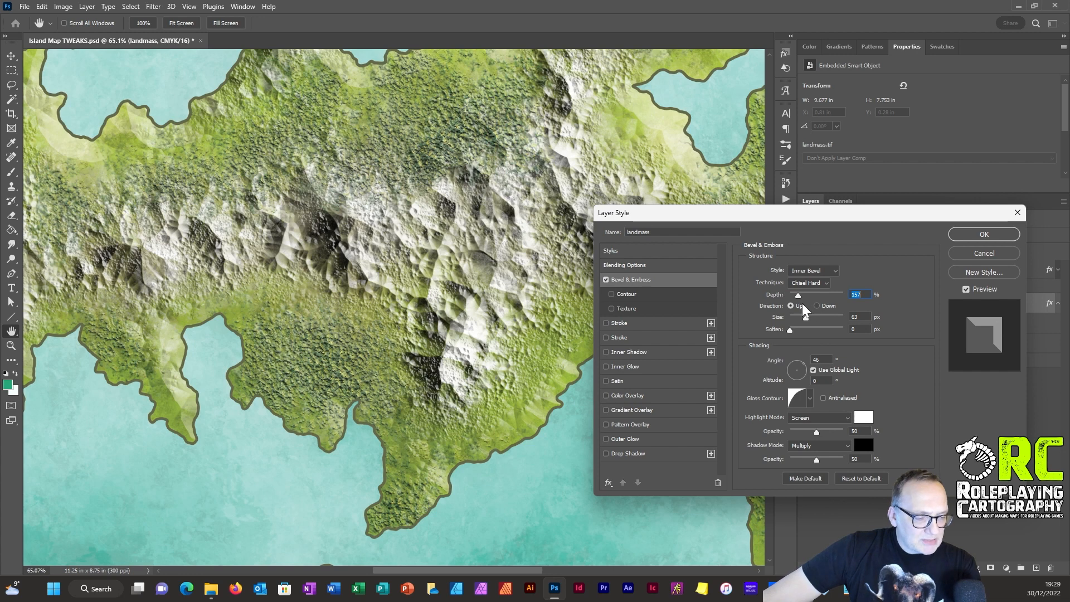
drag(800, 295, 806, 294)
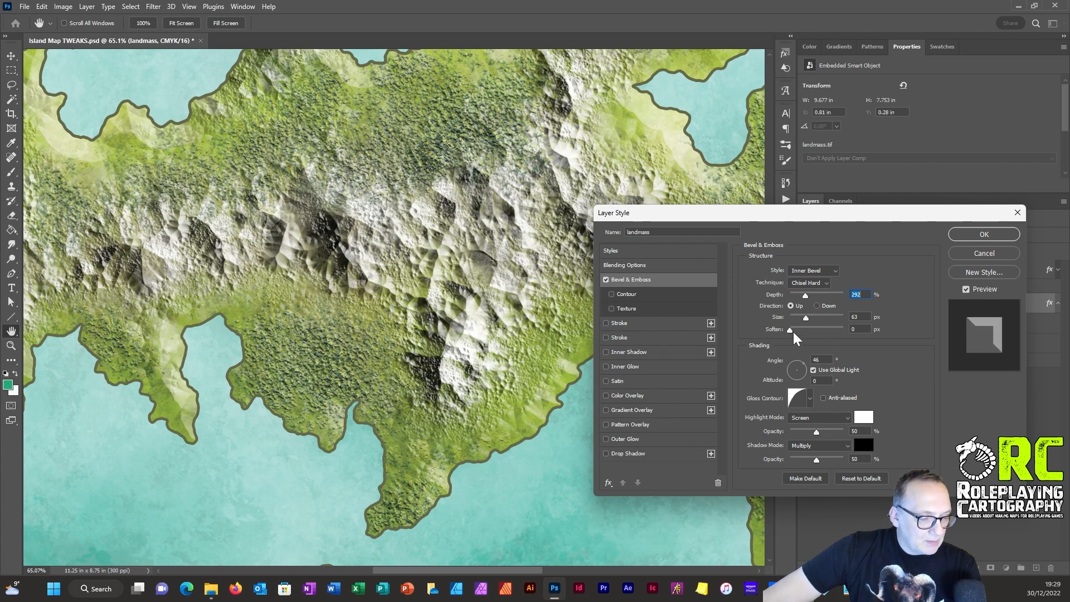
mouse_move(805, 319)
mouse_down()
mouse_move(781, 316)
mouse_move(795, 318)
mouse_up()
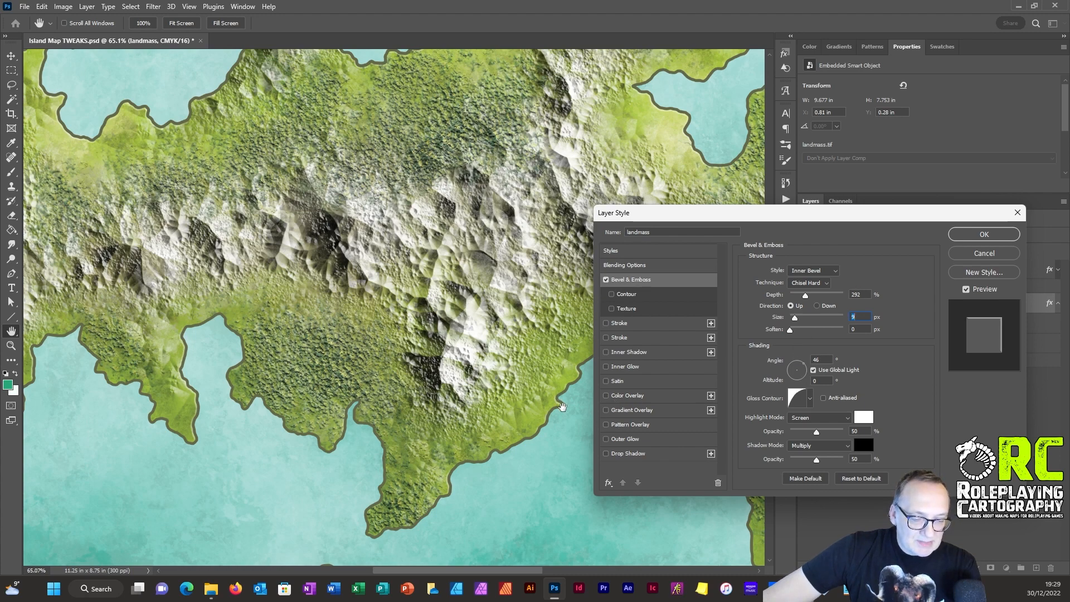
Step: Raise the landmass bevel's depth to 771% and set its global light to angle 43° and altitude 32°, checking the coastline up close
drag(560, 391, 456, 289)
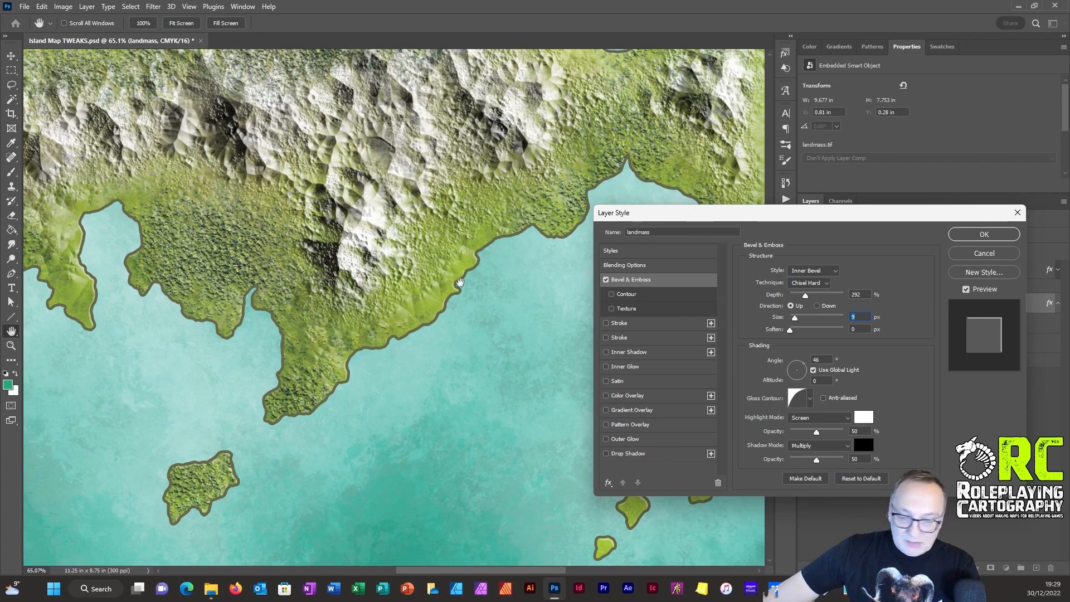
key(alt)
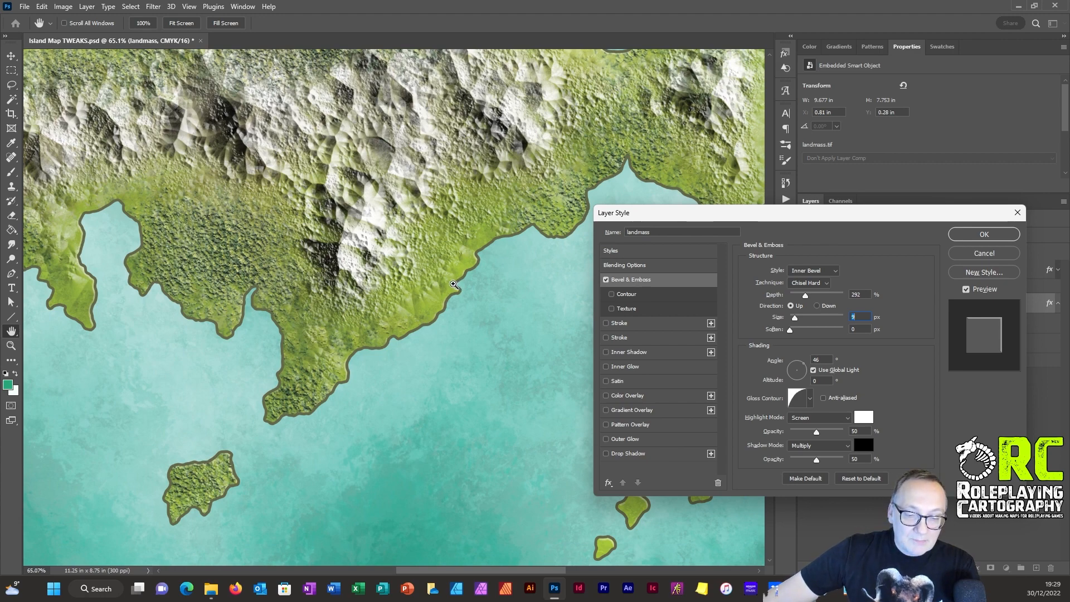
ctrl+click(456, 280)
ctrl+drag(454, 281, 482, 294)
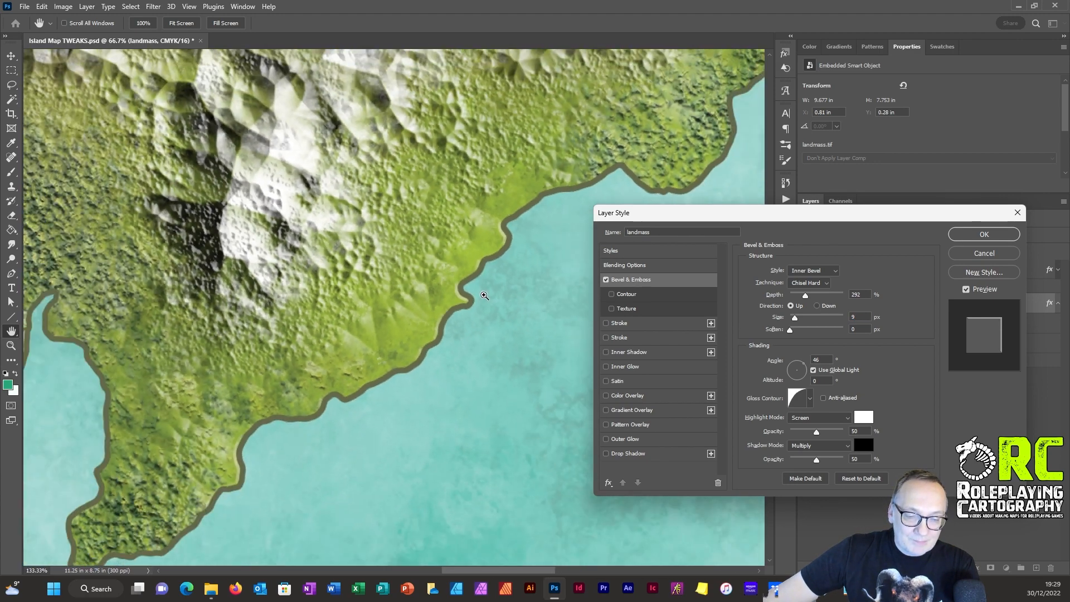
drag(801, 296, 835, 294)
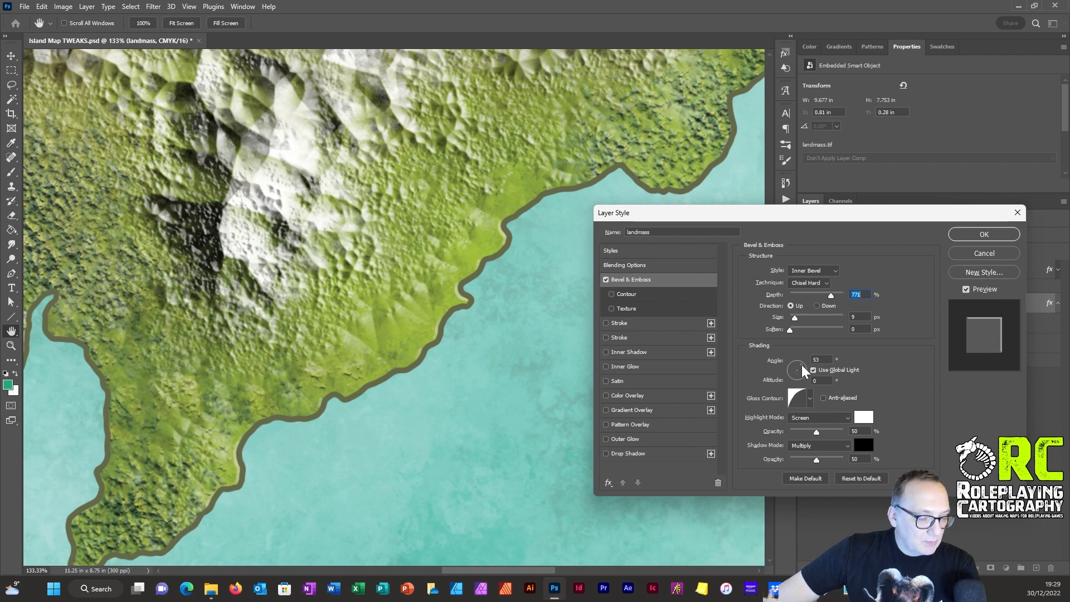
mouse_move(800, 369)
mouse_down()
mouse_move(786, 358)
mouse_move(802, 366)
mouse_up()
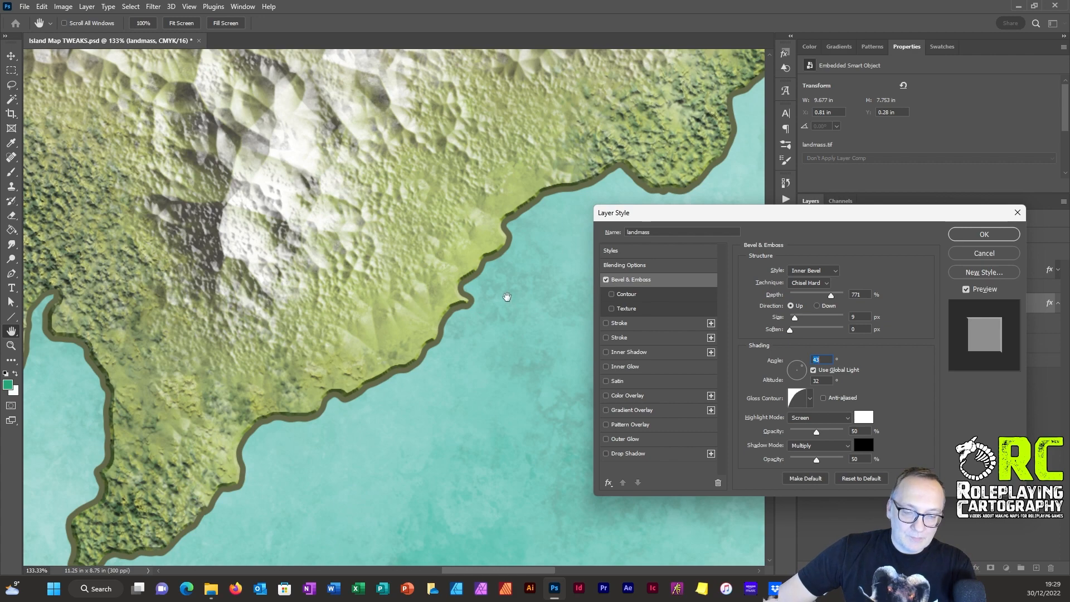
scroll(492, 292, down, 1)
drag(492, 292, 448, 291)
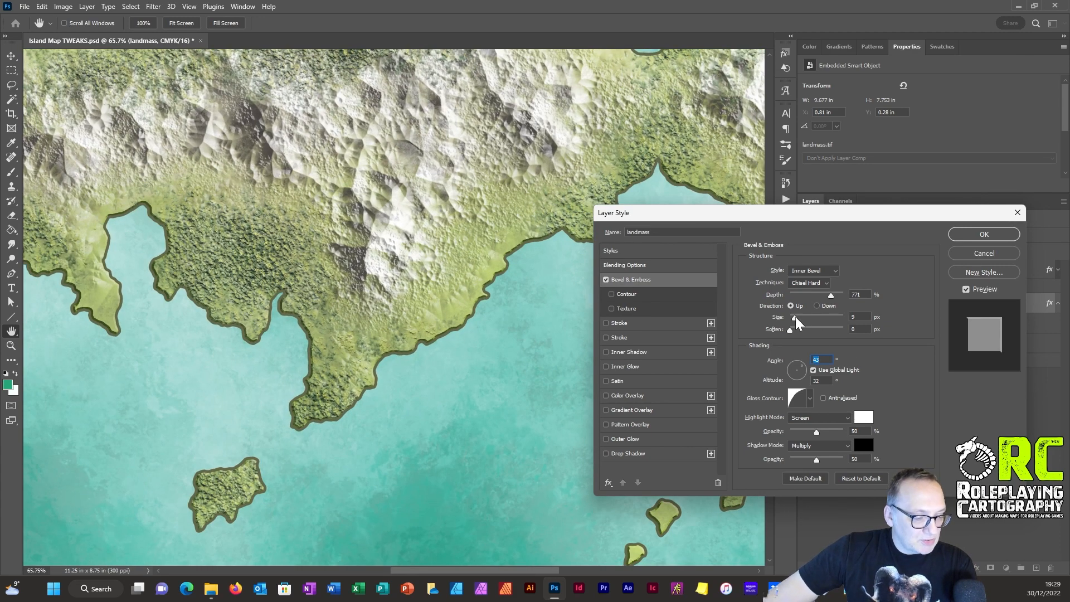
Step: Raise the landmass bevel's size to 10 px and change its gloss contour to the straight diagonal preset
mouse_move(795, 317)
mouse_down()
mouse_move(808, 316)
mouse_move(798, 316)
mouse_up()
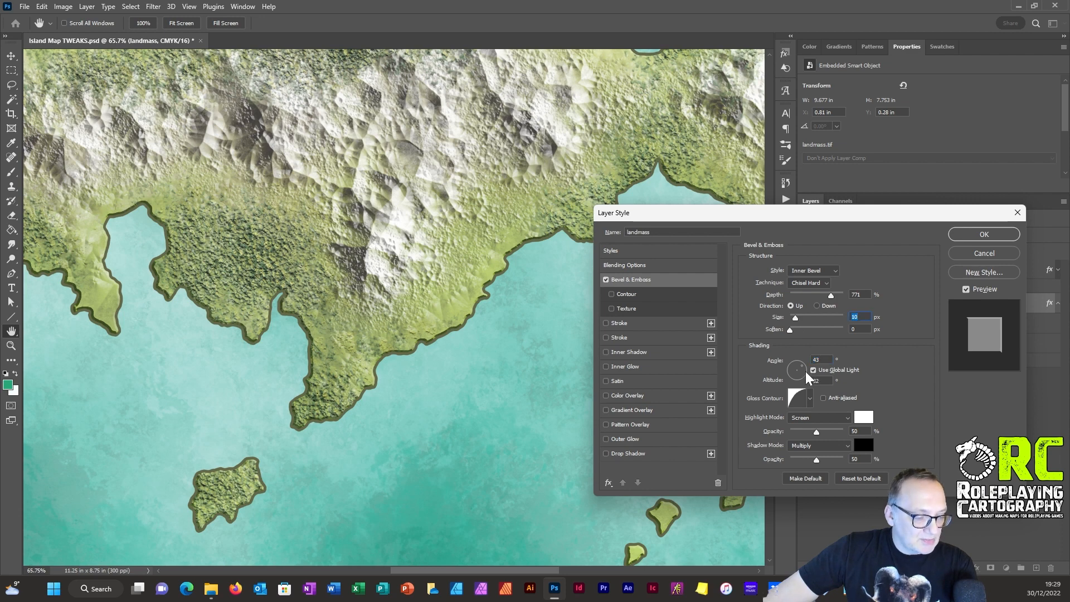
click(810, 397)
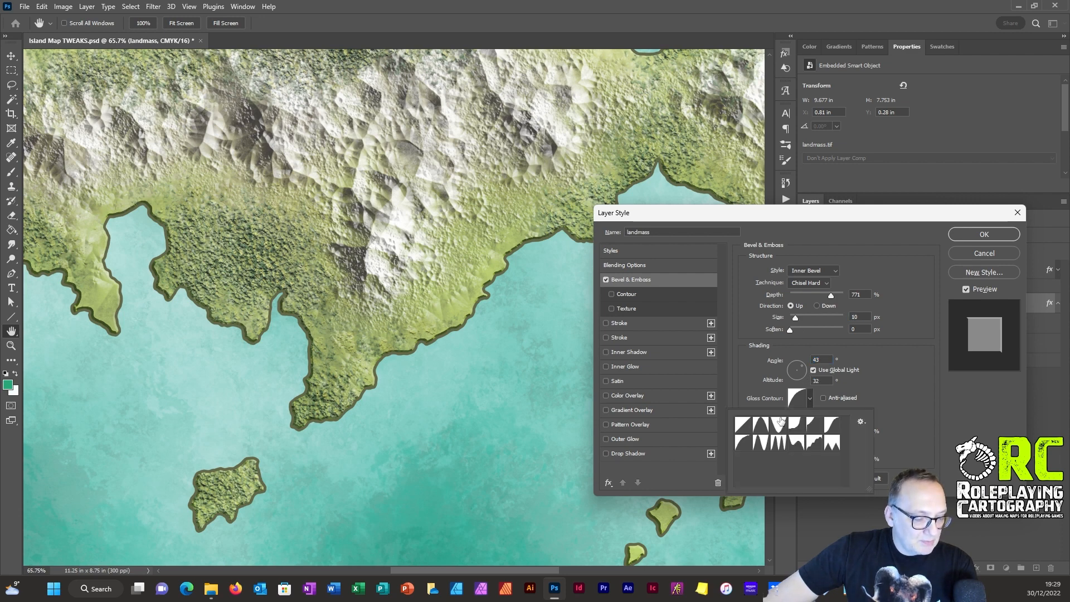
click(743, 426)
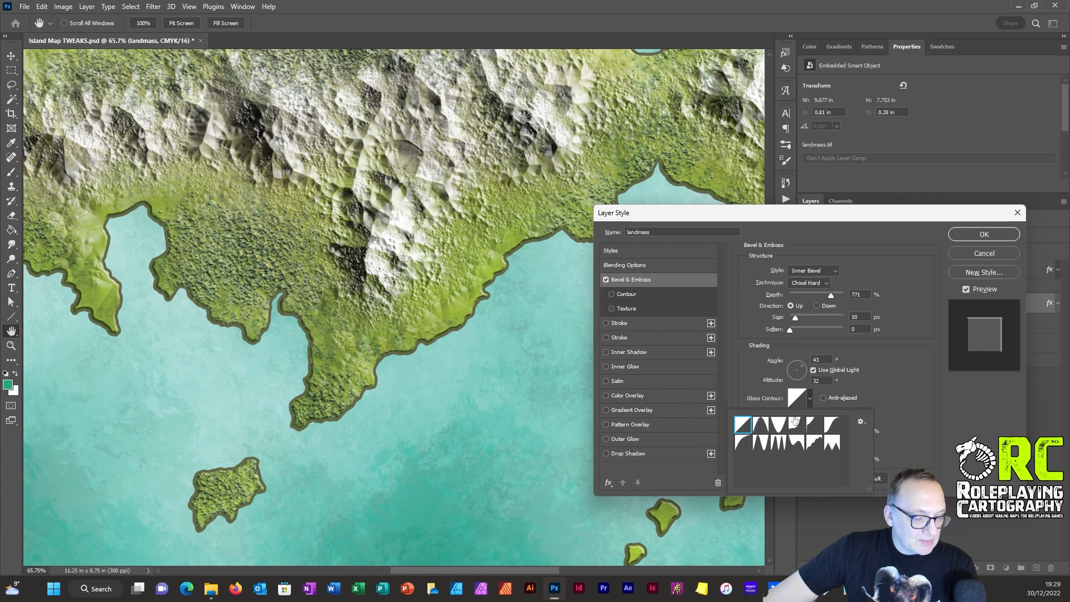
click(895, 369)
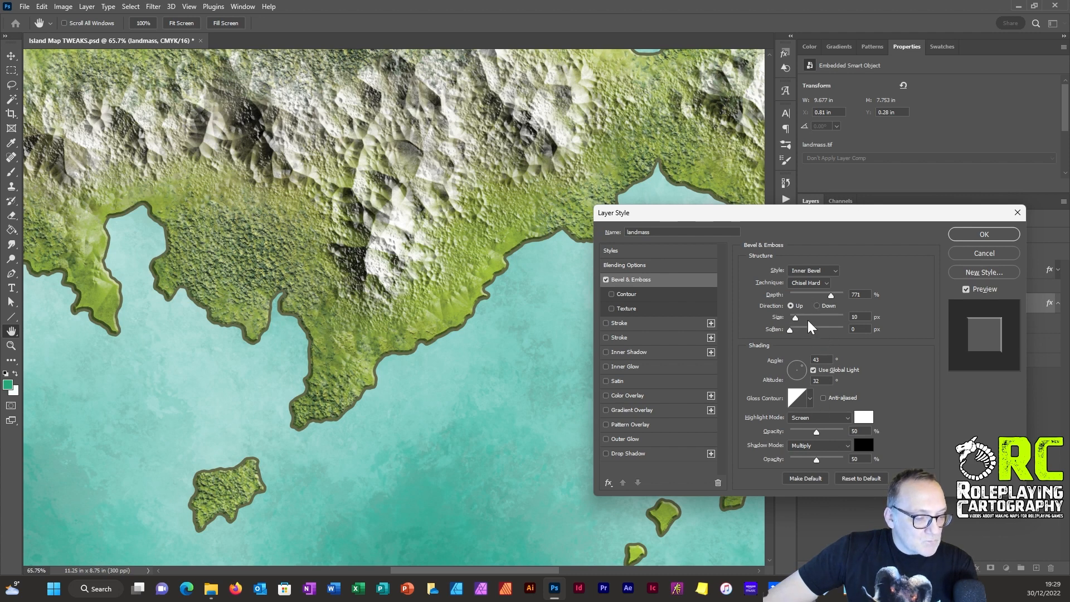
Step: Try Chisel Soft for the landmass bevel, settle on the Smooth technique, and set its size to 9 px
click(810, 283)
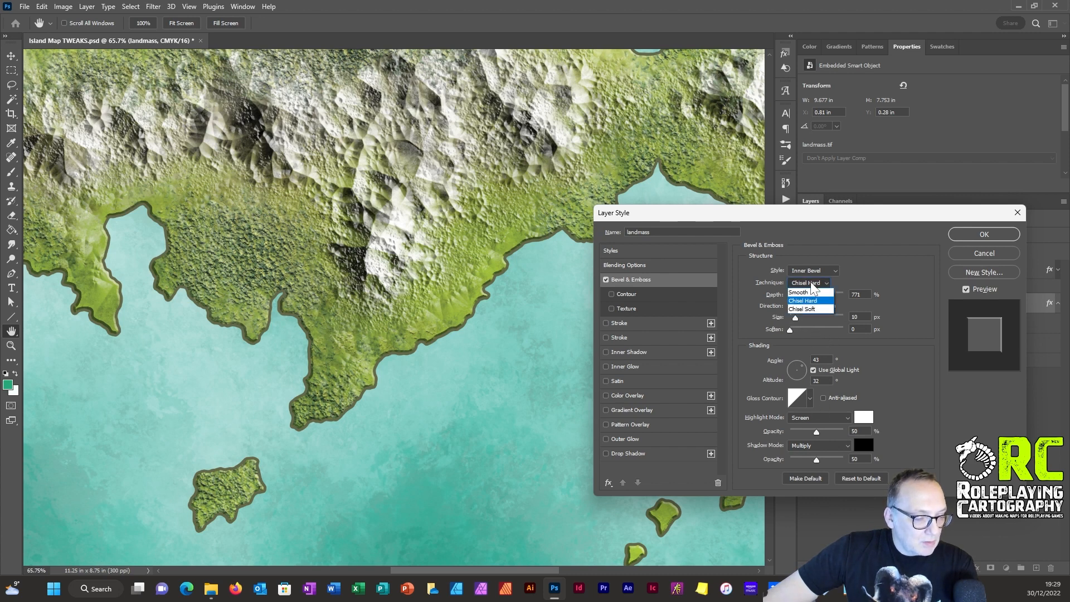
click(808, 310)
click(815, 283)
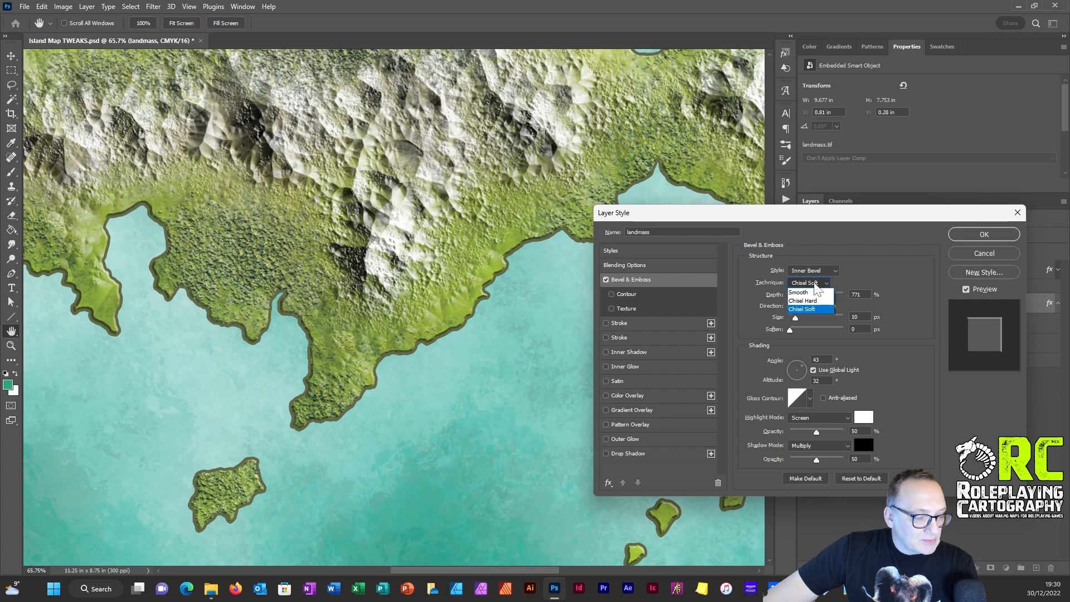
click(811, 292)
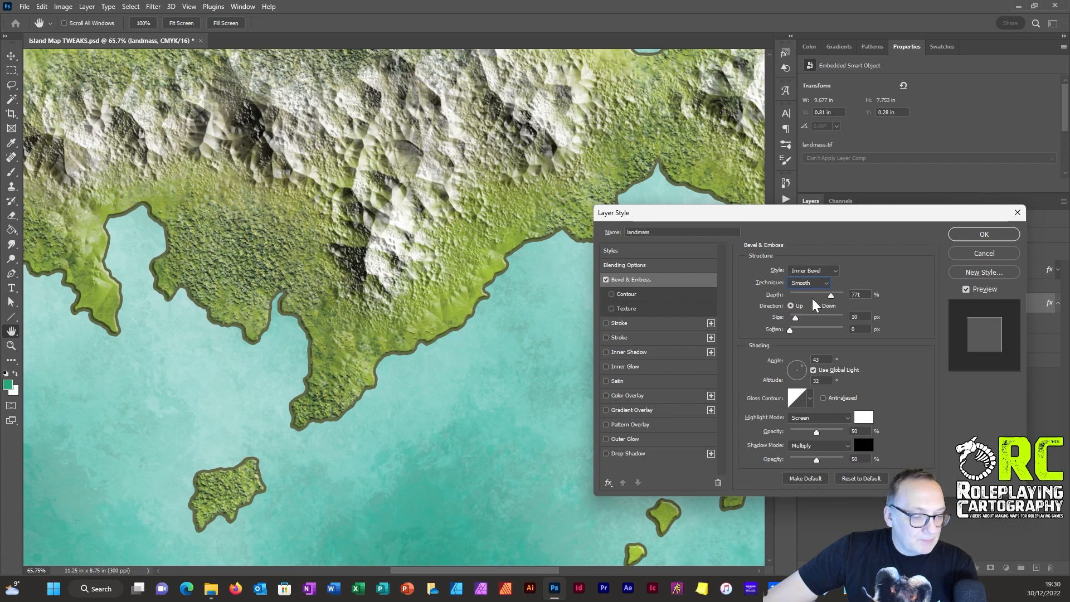
click(792, 329)
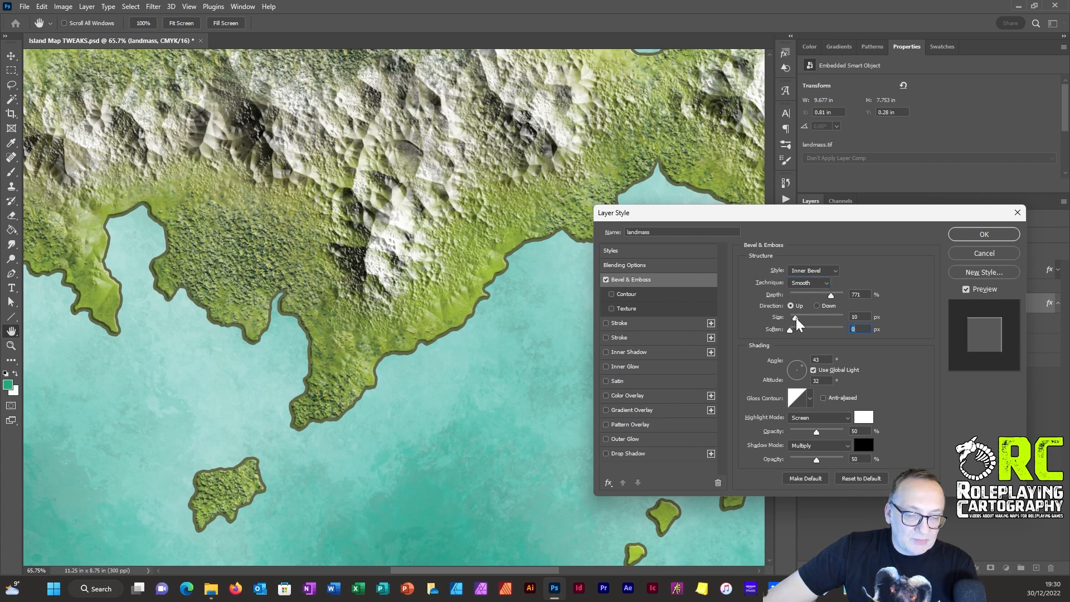
drag(796, 318, 794, 317)
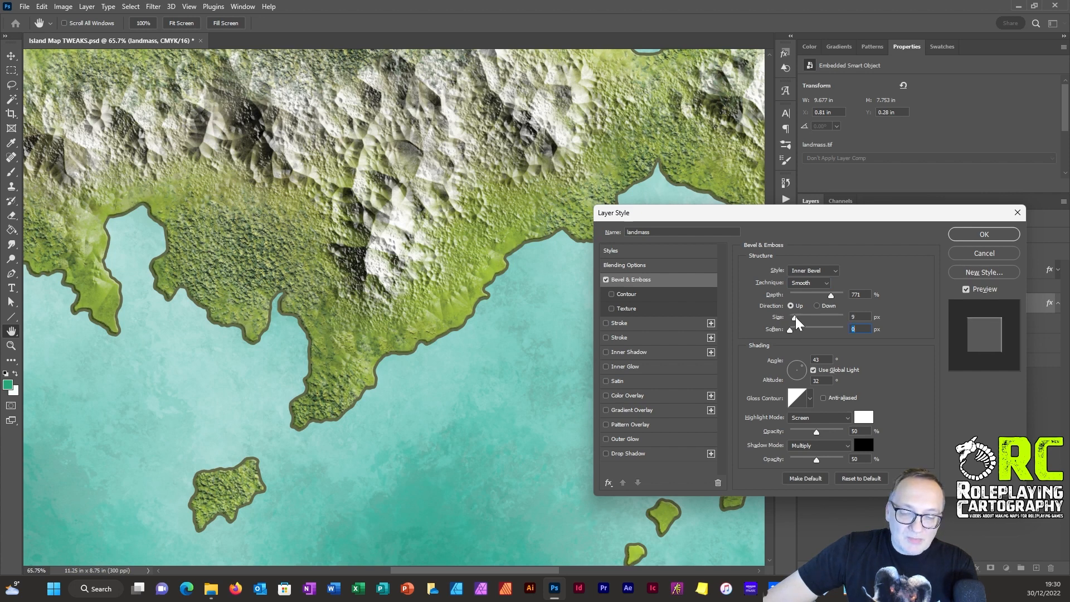
click(794, 317)
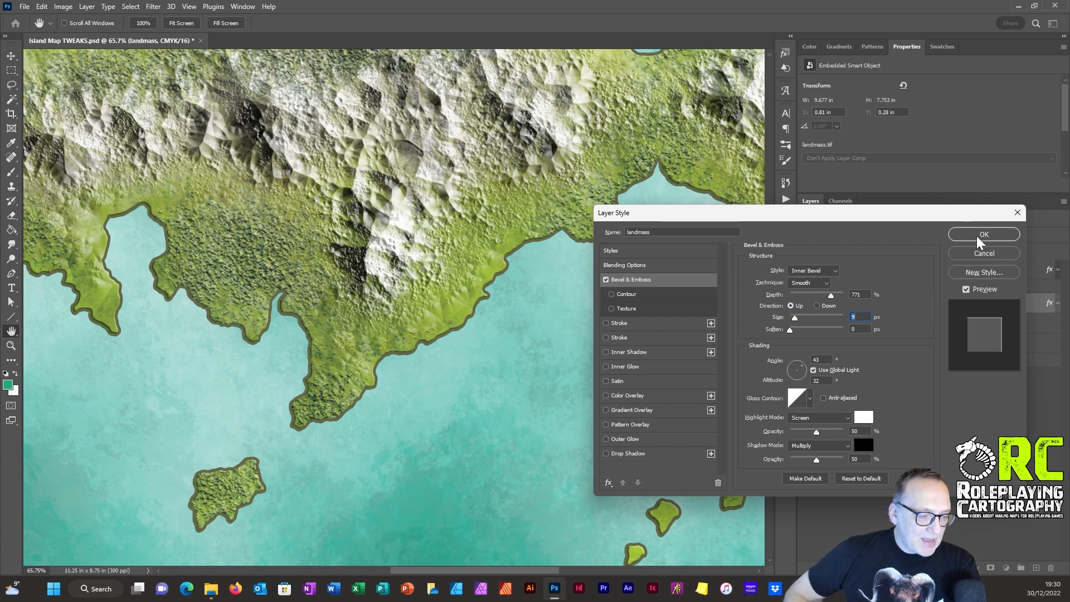
Step: Add an Inner Glow effect to the landmass layer with a choke of 23% and a size of 62 px
drag(343, 265, 371, 283)
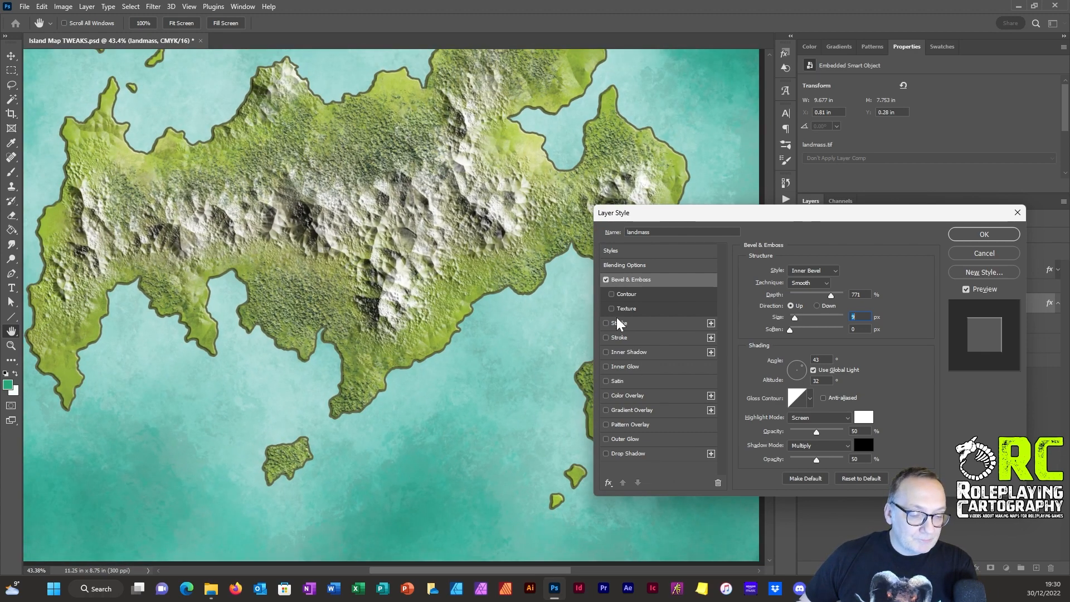
click(606, 366)
click(632, 366)
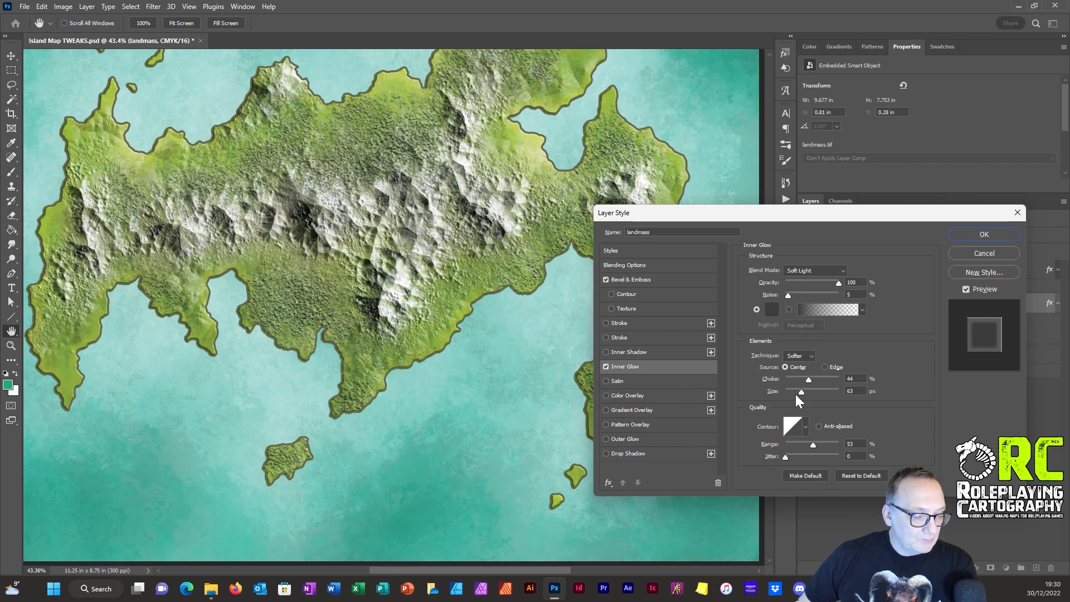
mouse_move(795, 379)
mouse_down()
mouse_move(826, 391)
mouse_move(803, 391)
mouse_up()
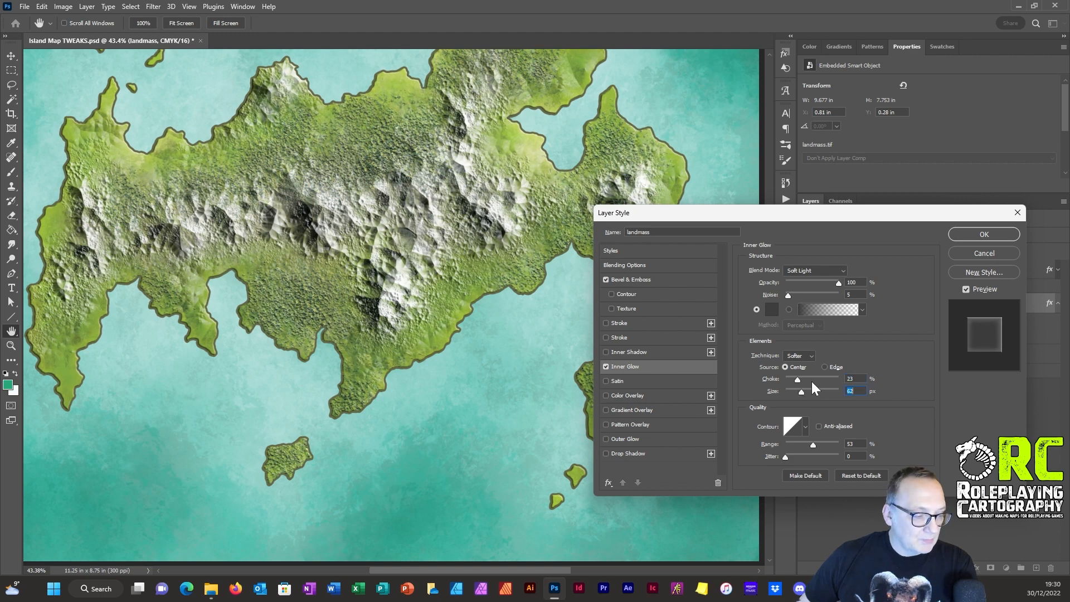
Step: Set the inner glow's blend mode to Hard Light, its source to Edge and its size to 49 px
click(794, 270)
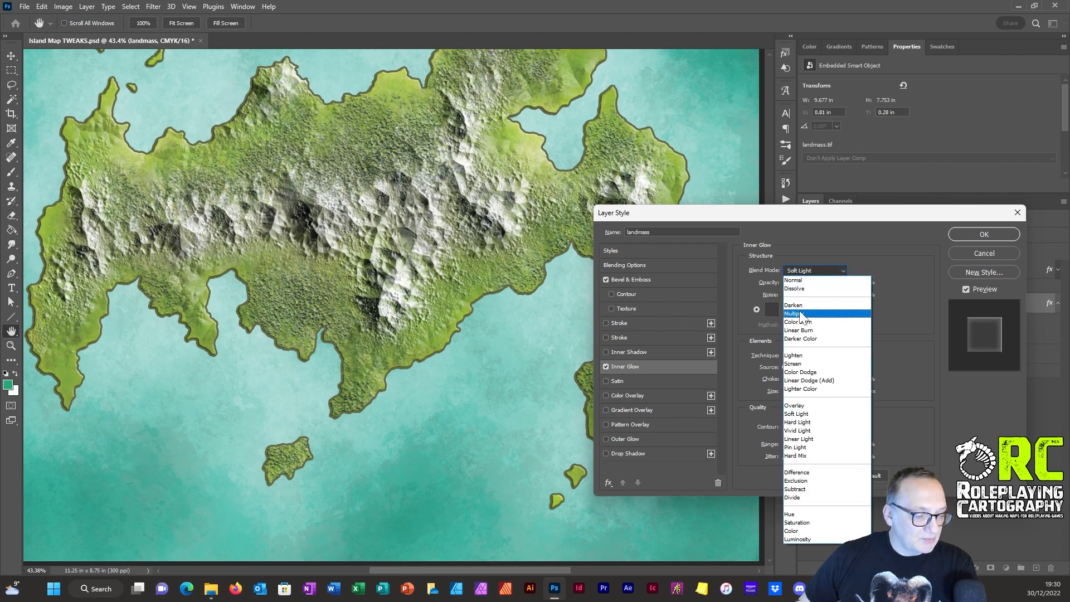
click(798, 422)
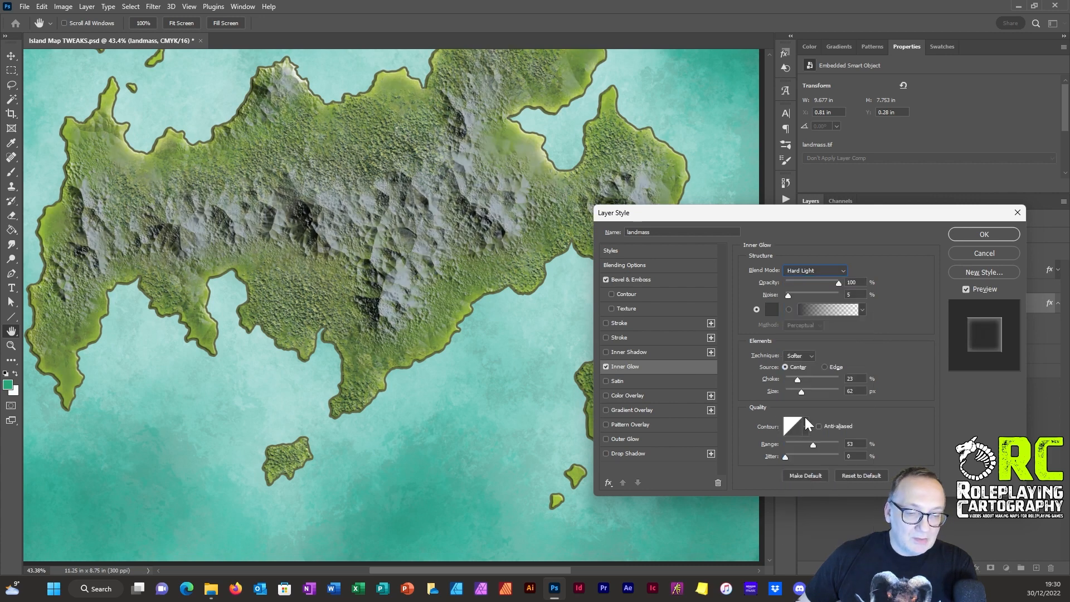
click(826, 367)
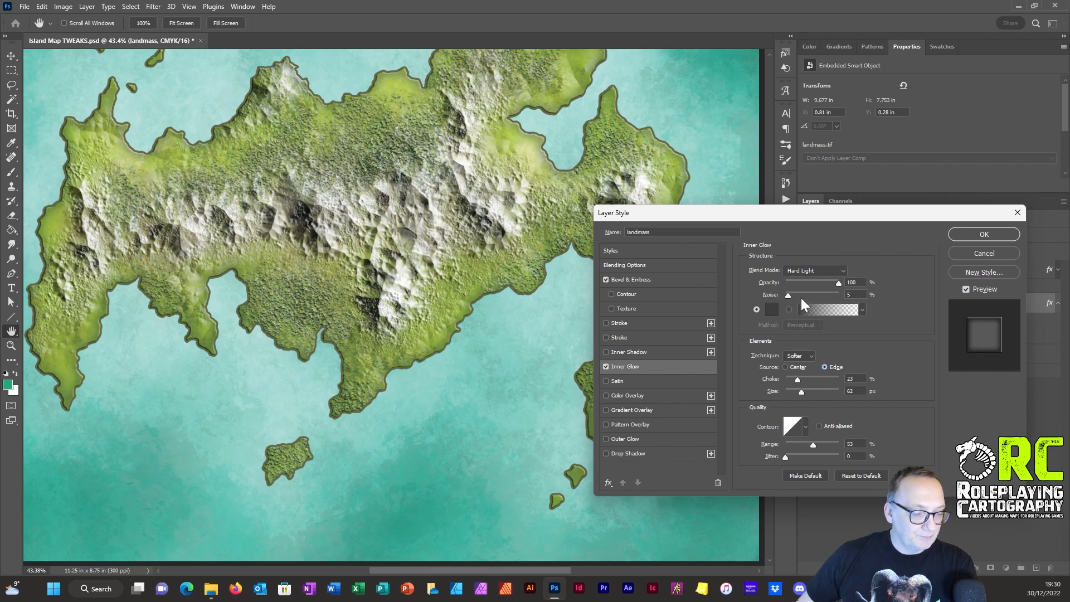
mouse_move(800, 392)
mouse_down()
mouse_move(787, 394)
mouse_move(800, 396)
mouse_up()
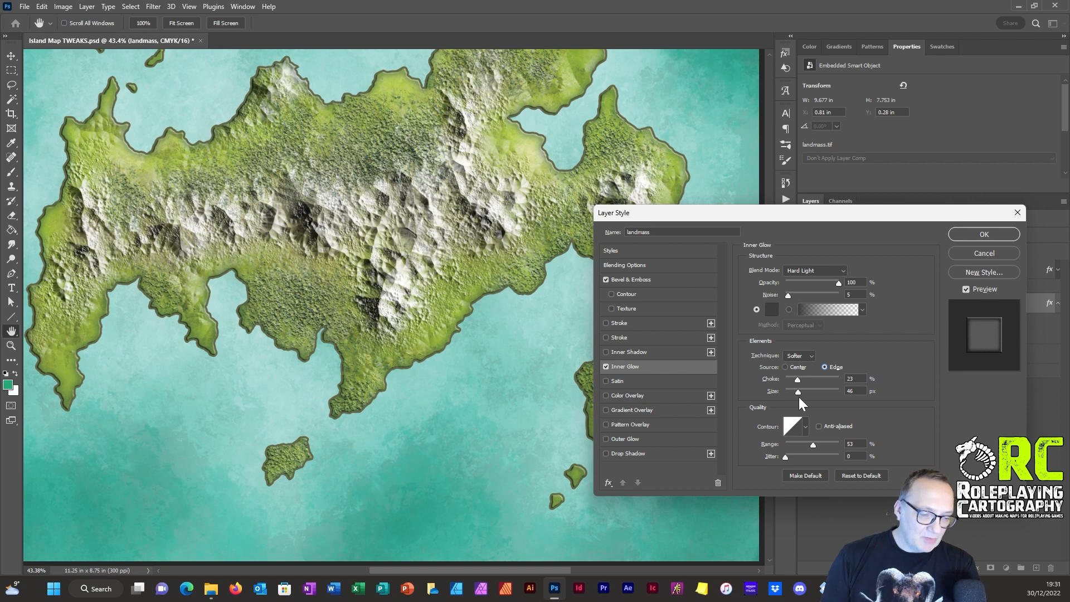
Step: Try orange and brown inner glow colours around the coastline, including #693019 and #43281d
click(771, 309)
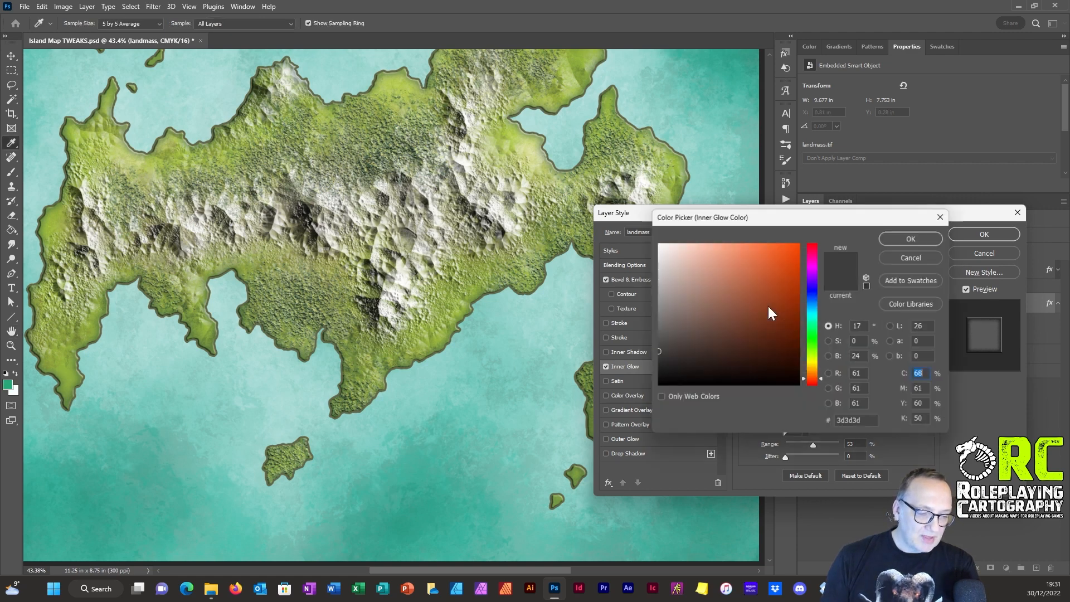
click(764, 283)
click(766, 329)
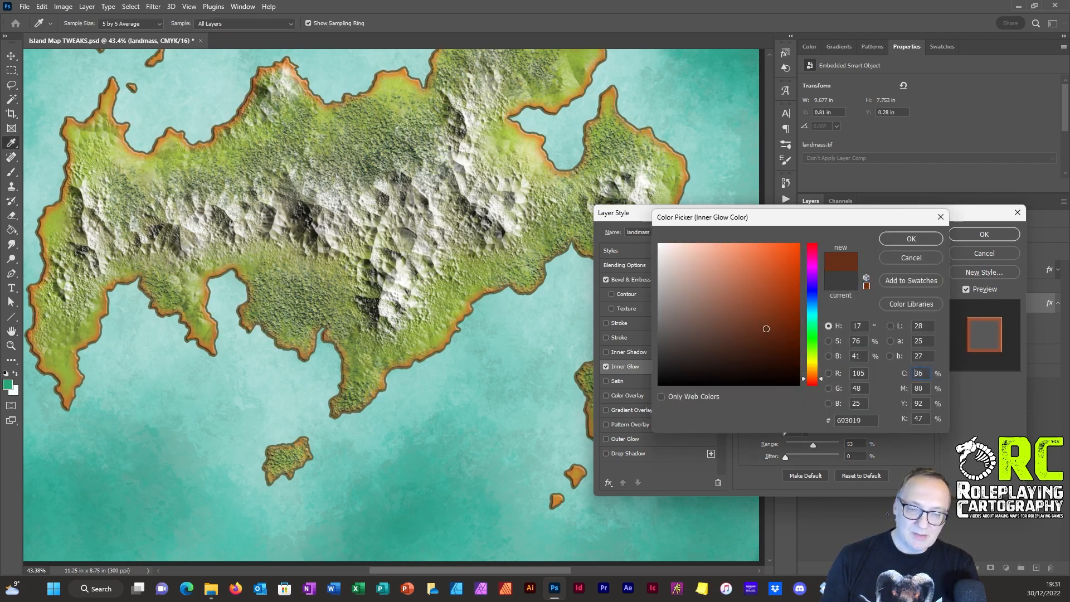
click(737, 348)
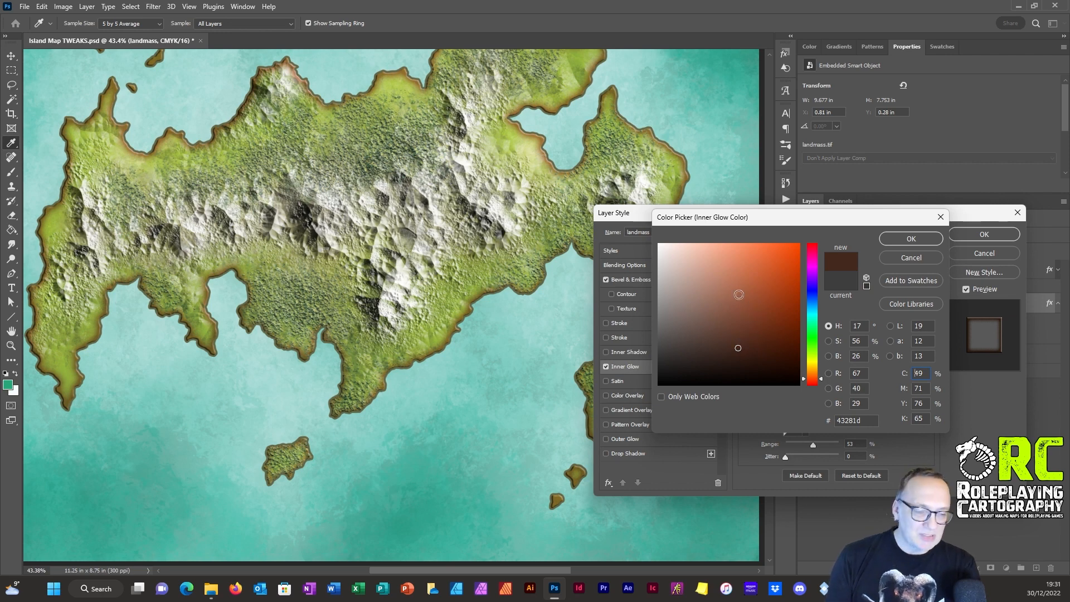
Step: Try several greens for the inner glow, set its colour to dark grey-green #3c4437, and apply the landmass layer effects
click(812, 337)
drag(813, 340, 814, 359)
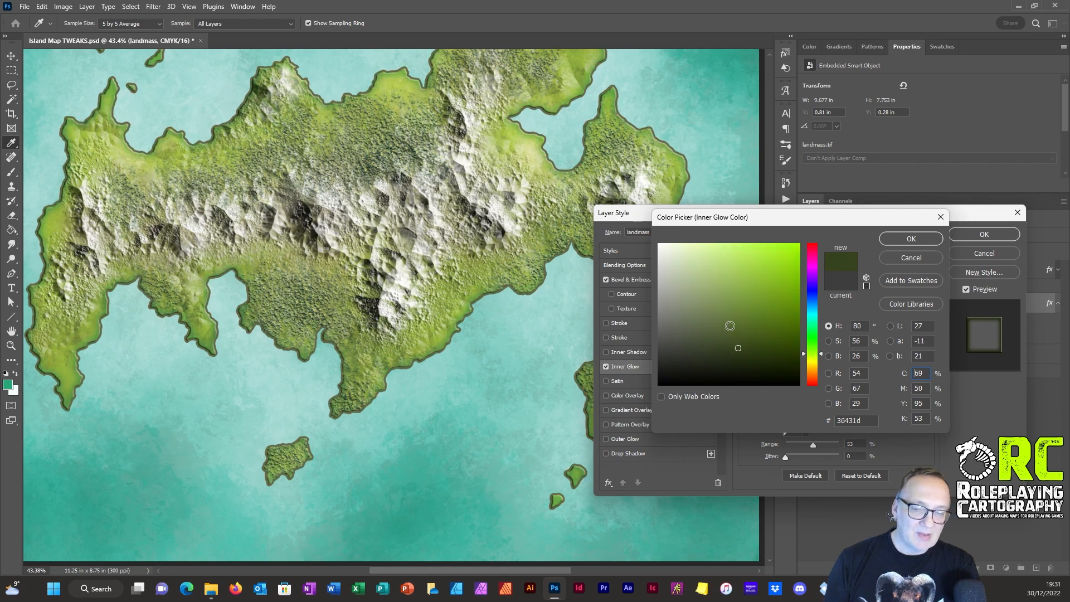
drag(728, 316, 694, 263)
click(708, 311)
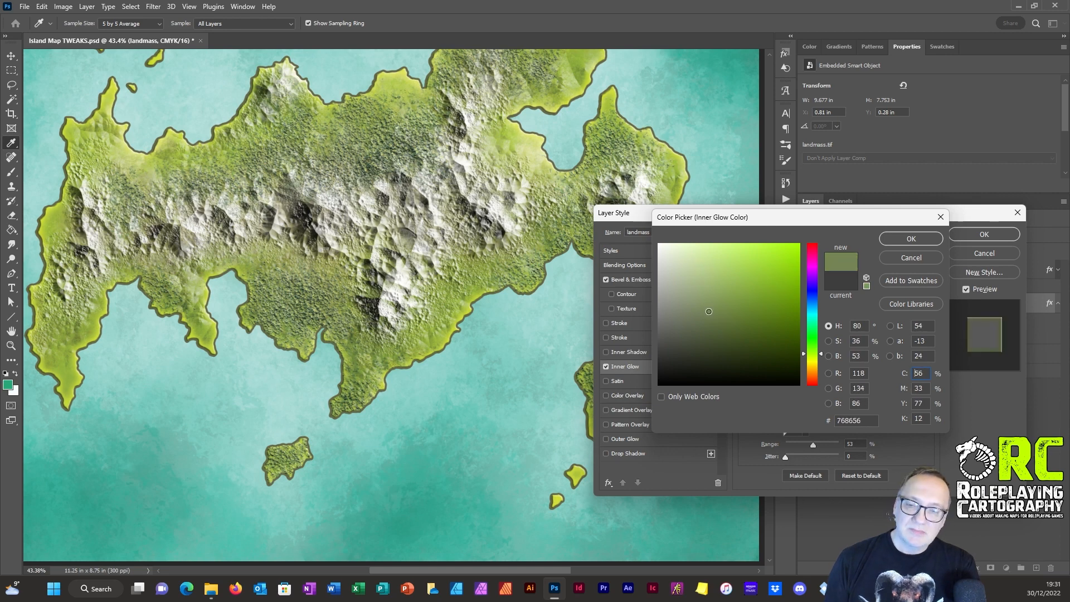
drag(708, 311, 706, 329)
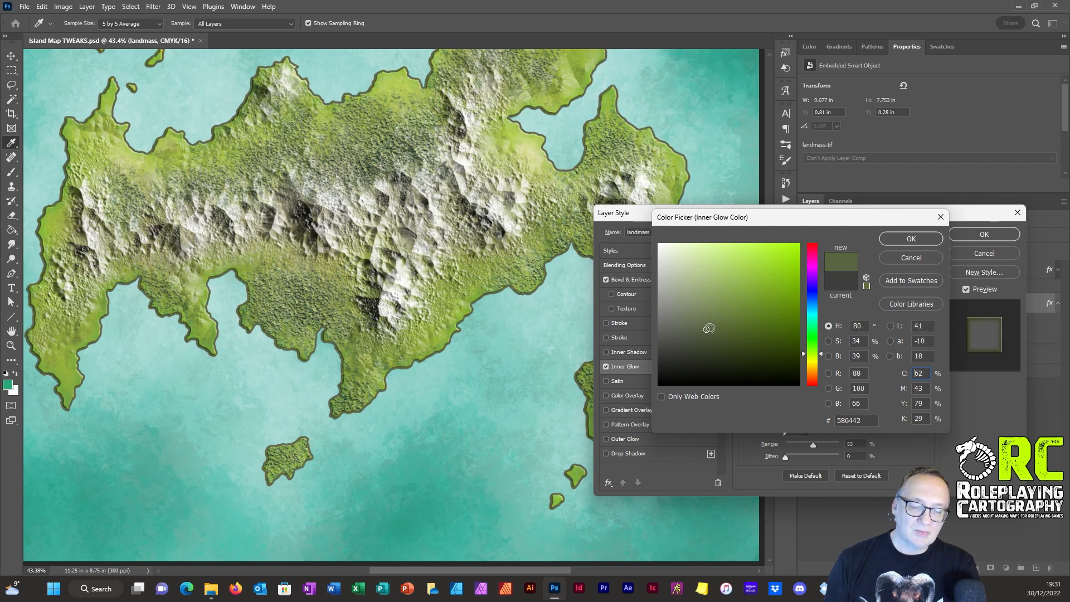
click(815, 347)
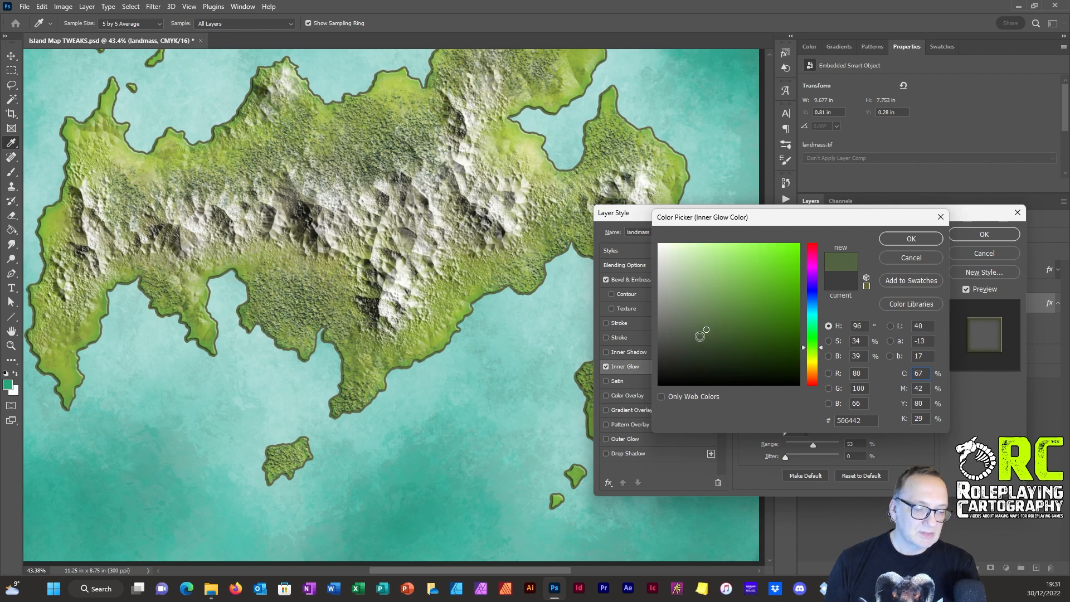
drag(700, 336, 682, 347)
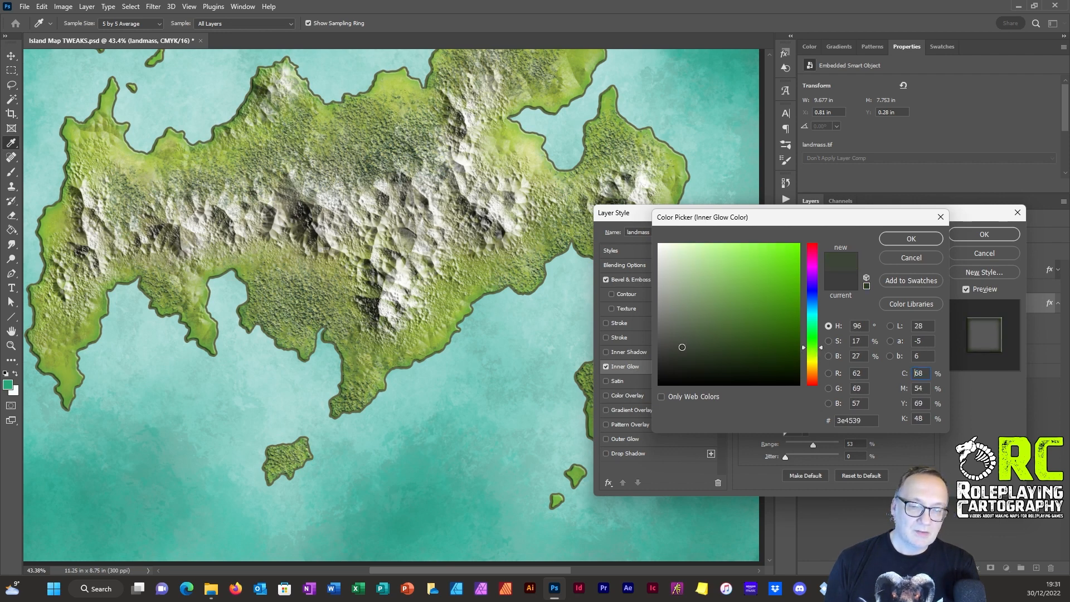
click(685, 347)
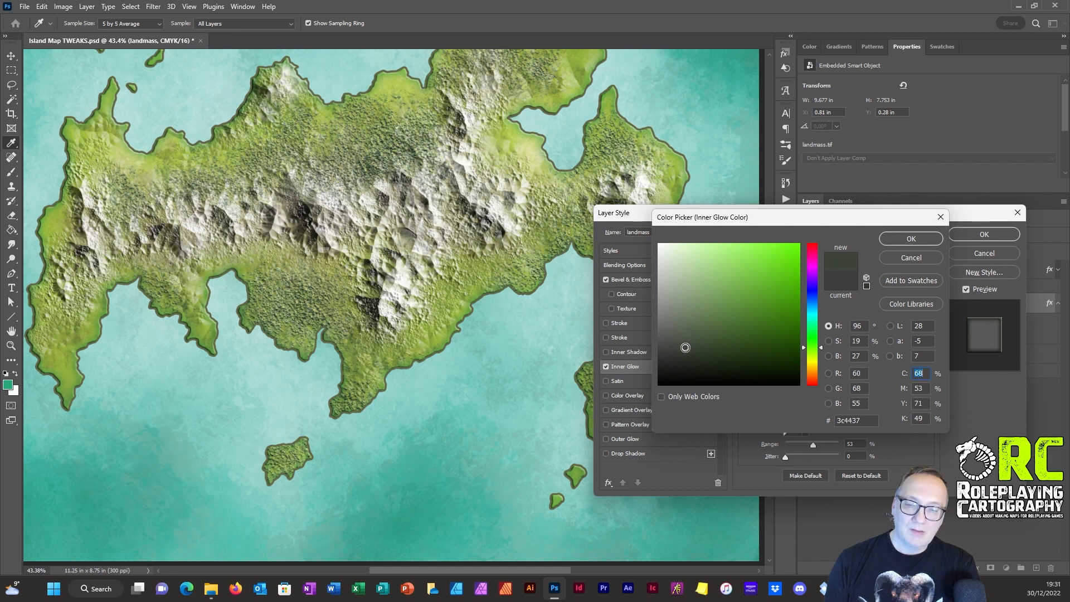
click(911, 239)
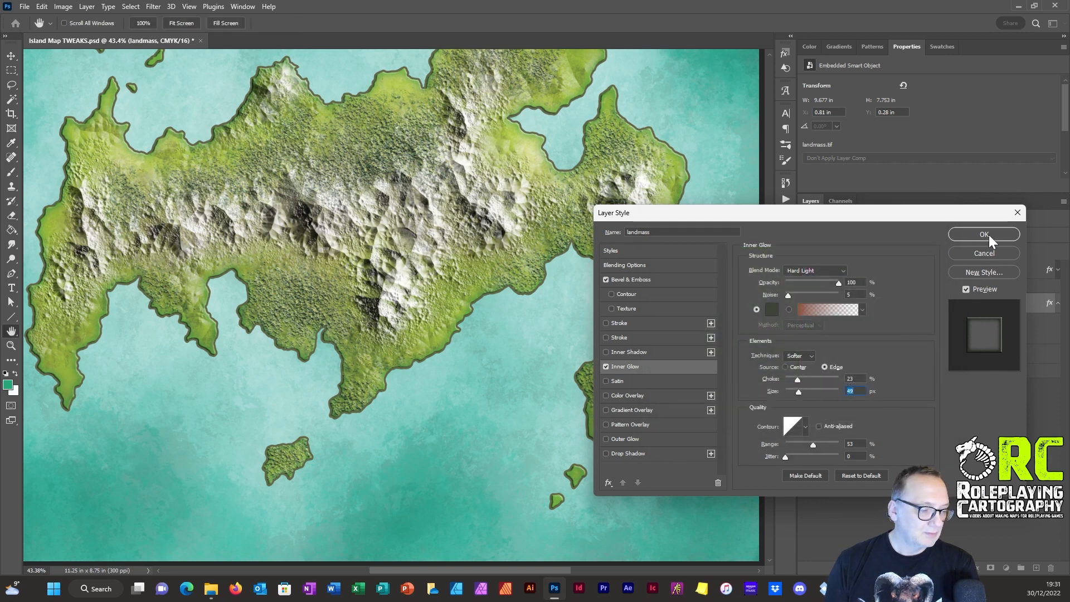
click(986, 235)
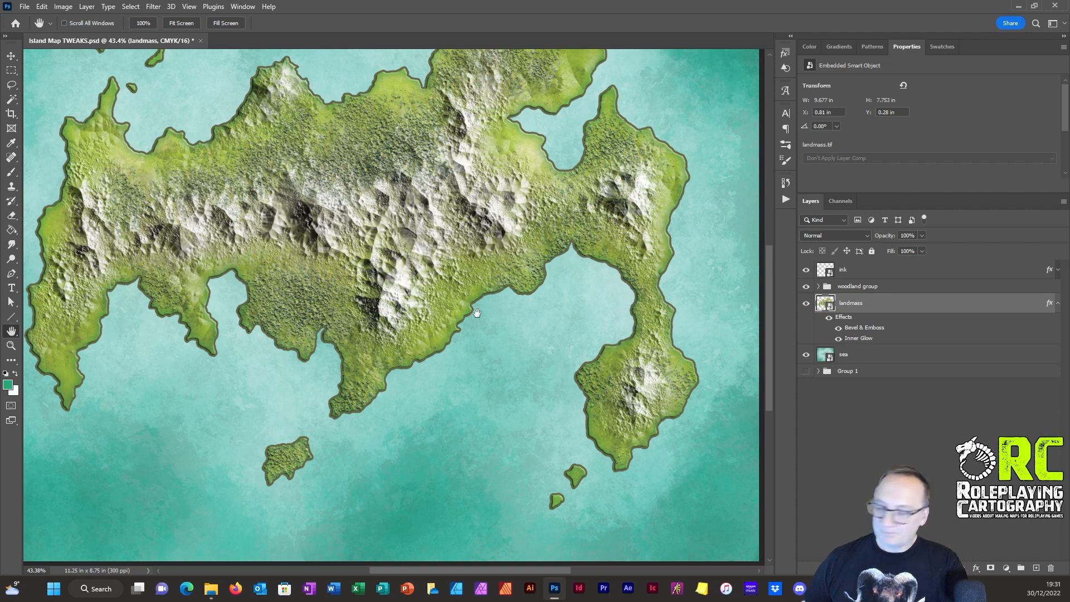
Step: Examine the relief and coastline glow up close and across the whole island, and collapse the landmass layer's effects list
scroll(457, 214, down, 2)
scroll(454, 234, up, 8)
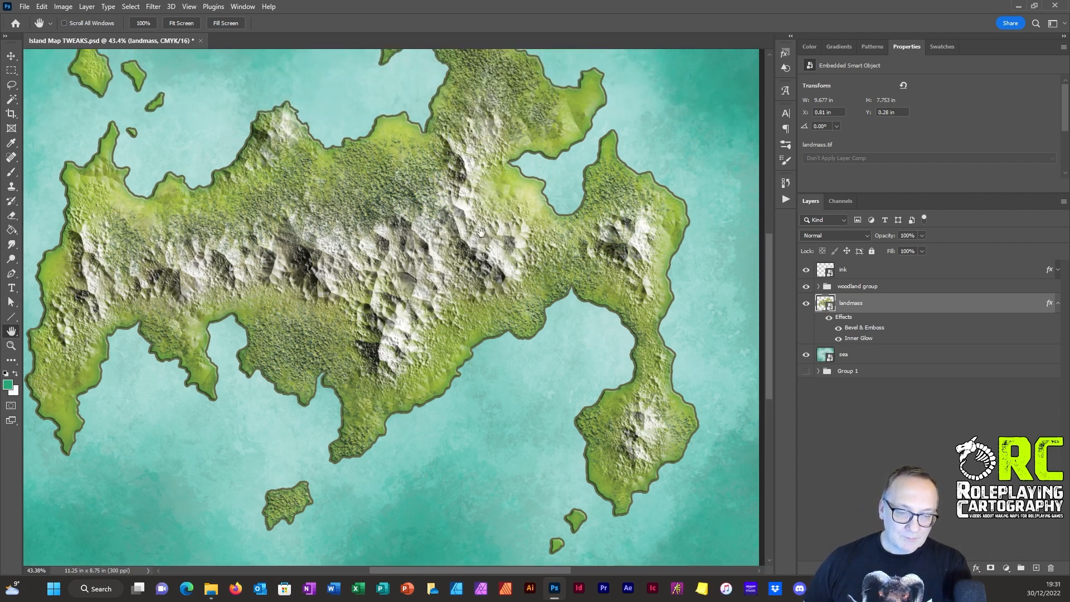
scroll(451, 257, right, 2)
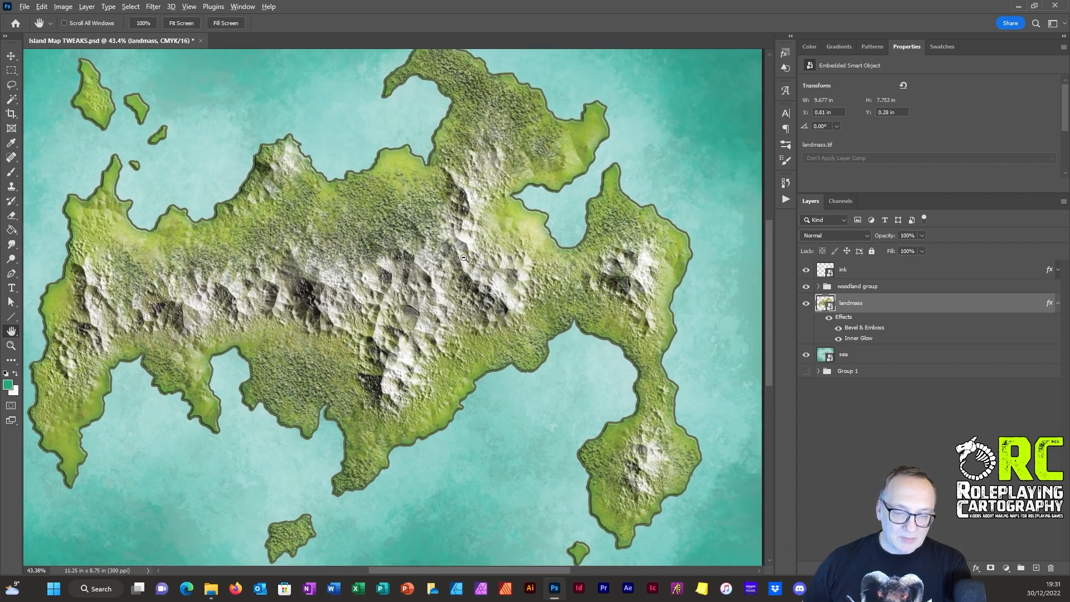
scroll(461, 262, up, 3)
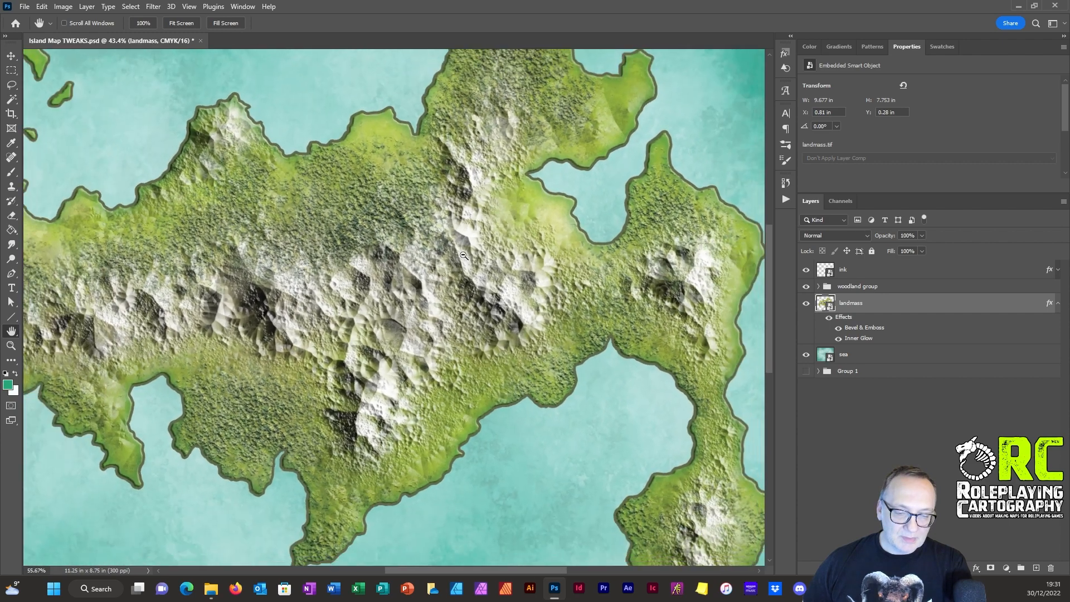
scroll(448, 217, down, 5)
scroll(463, 228, left, 5)
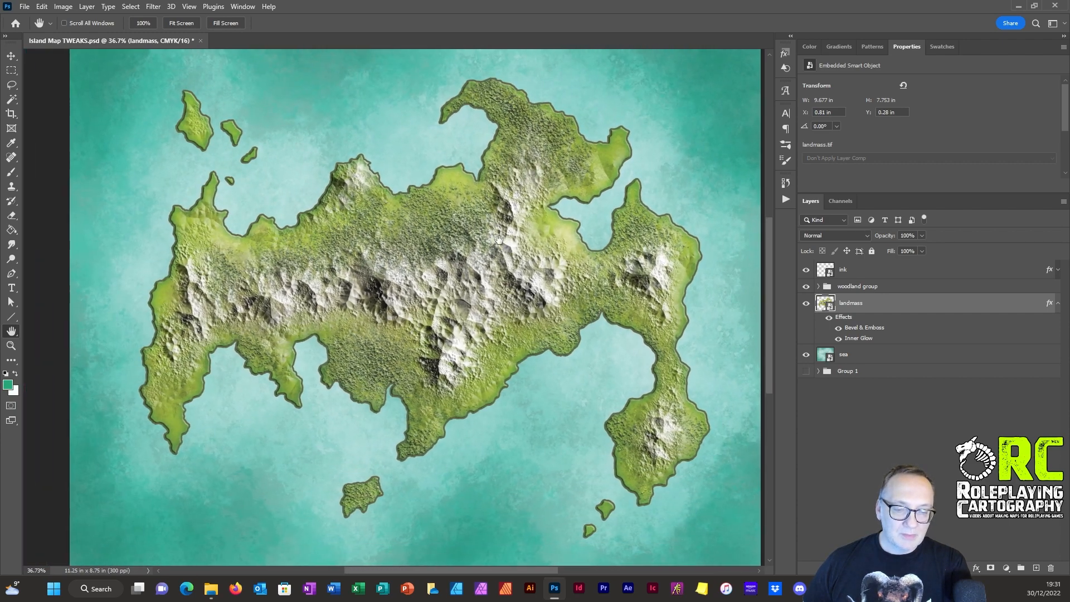
scroll(480, 244, left, 1)
scroll(473, 242, down, 3)
scroll(473, 242, up, 3)
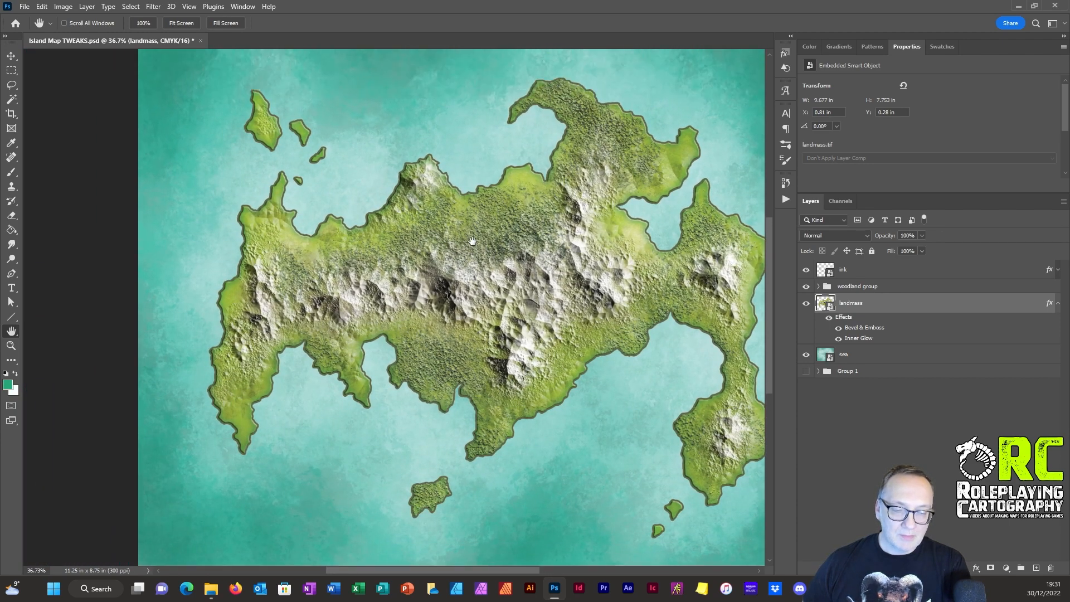
drag(549, 257, 487, 256)
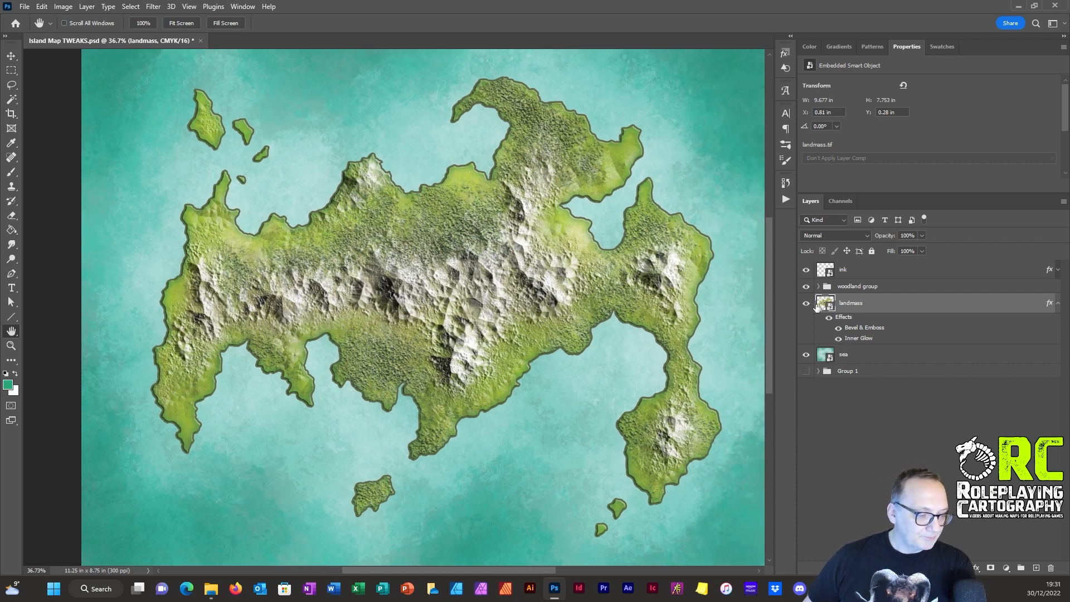
click(1057, 303)
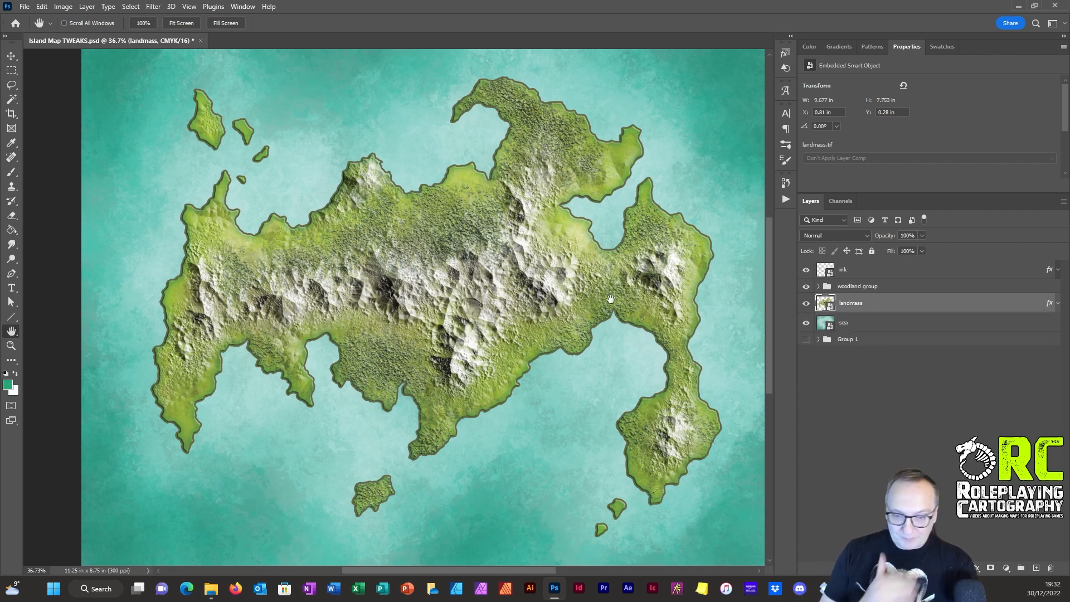
Step: Place the Page Background - BoSA image above the landmass layer and stretch its corners to cover the whole canvas
scroll(447, 222, down, 1)
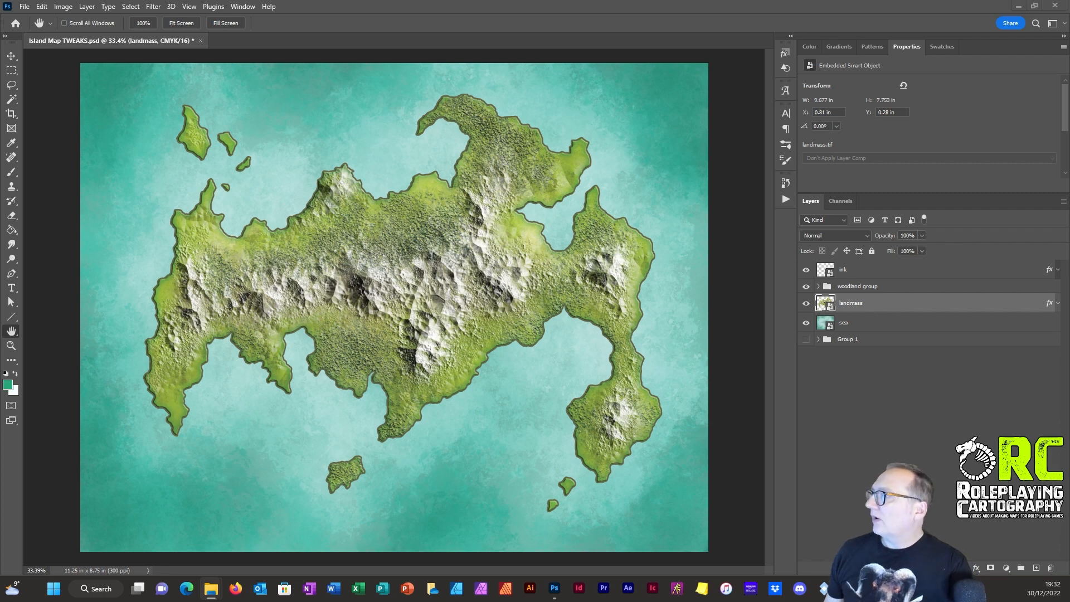
drag(1069, 145, 433, 304)
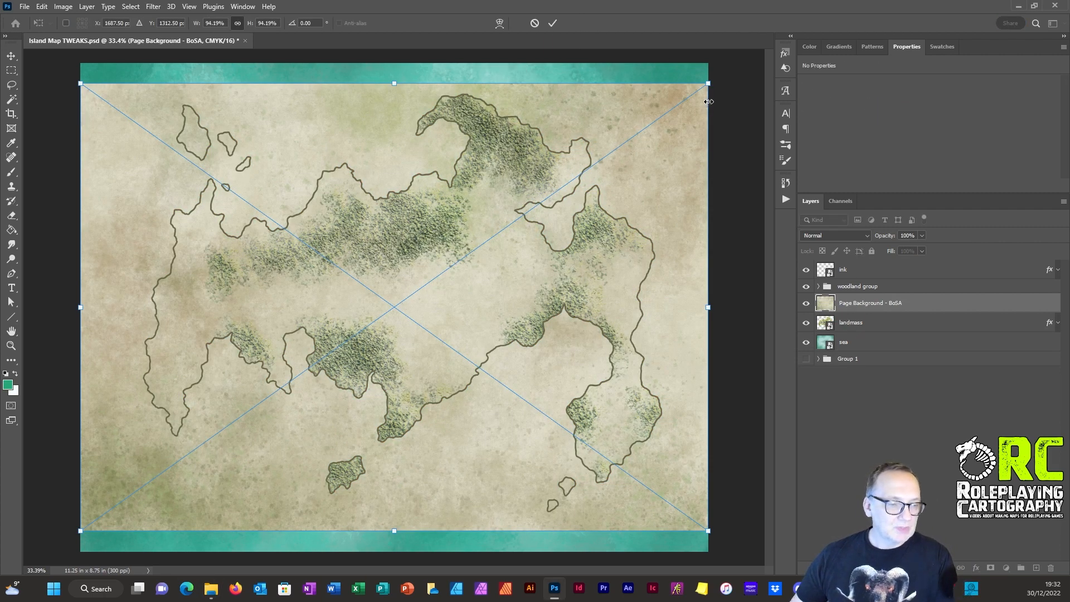
drag(706, 84, 742, 75)
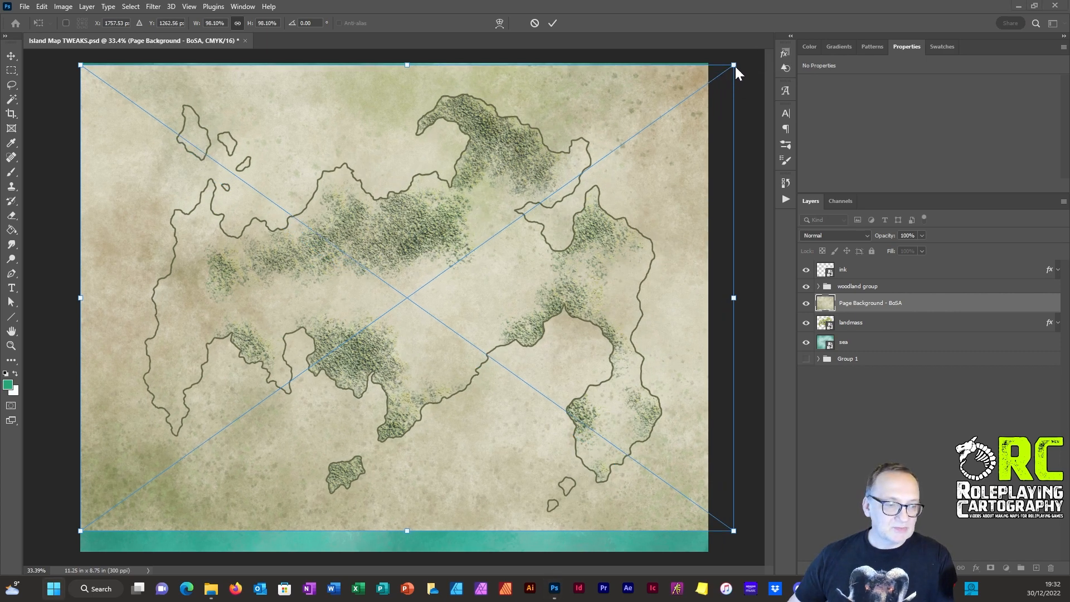
drag(734, 65, 713, 59)
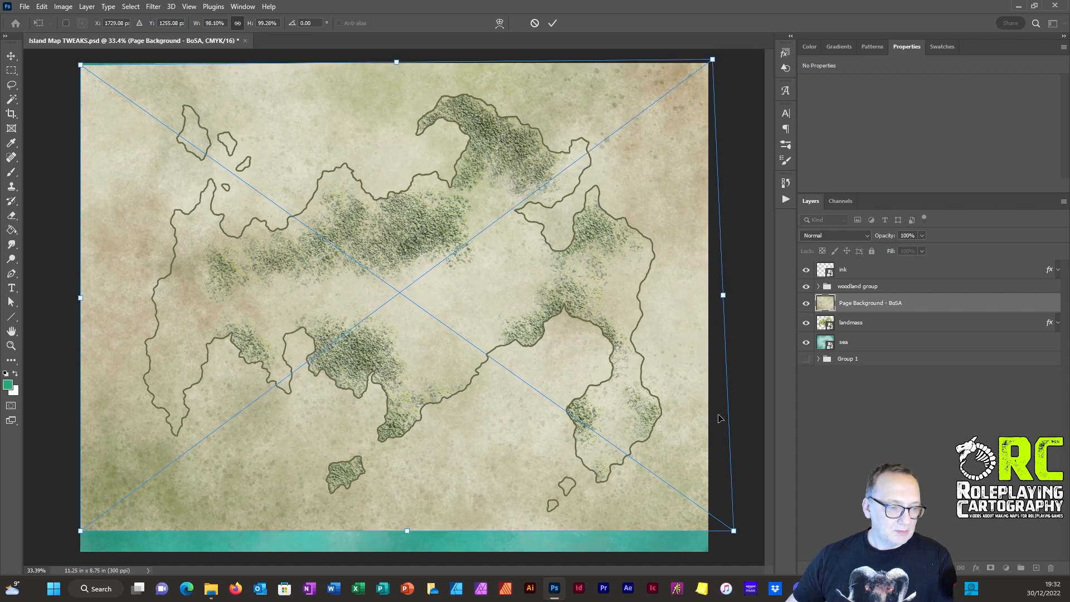
drag(733, 531, 711, 559)
drag(85, 537, 80, 563)
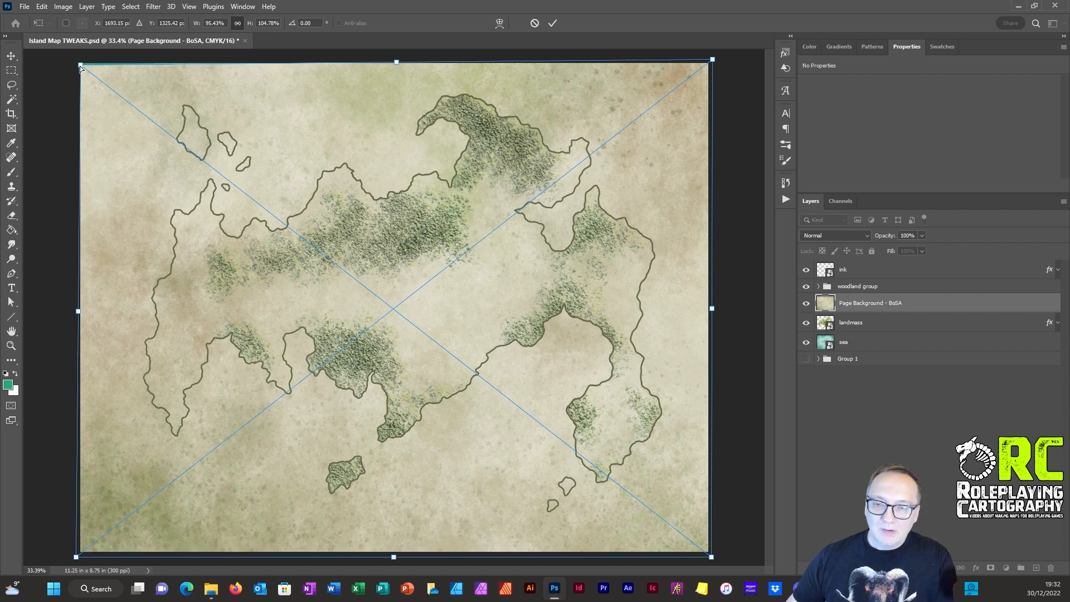
drag(80, 66, 73, 56)
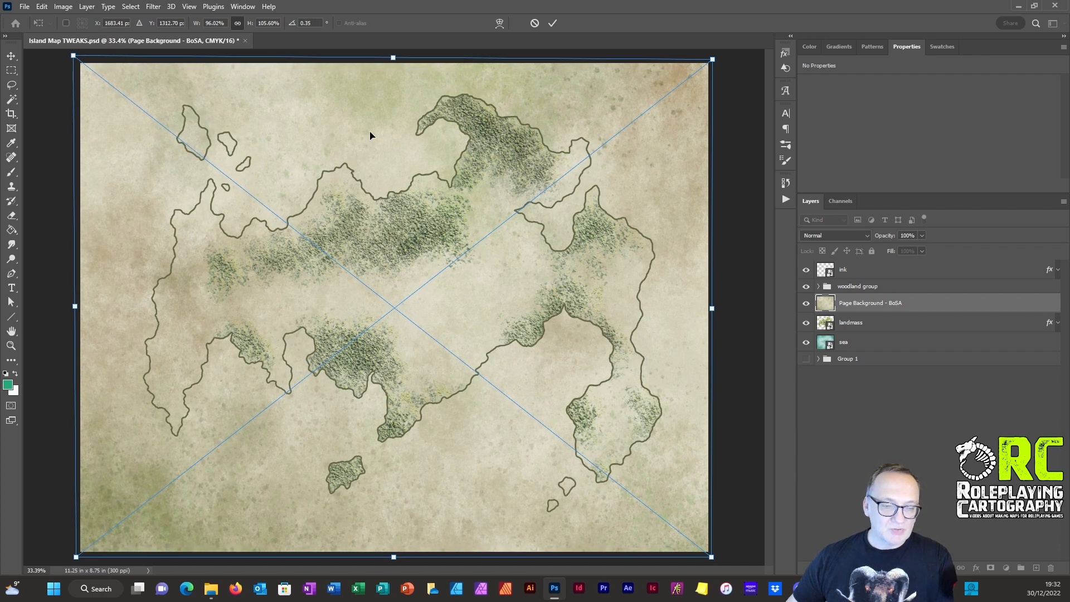
click(552, 23)
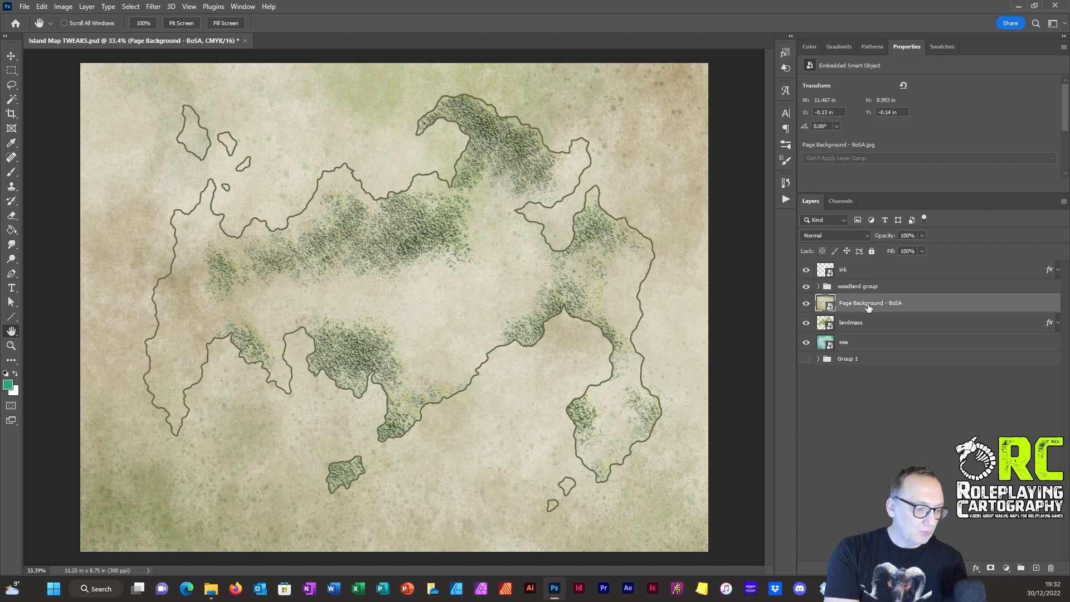
Step: Move the Page Background - BoSA layer to the top of the stack, try Multiply blending, and settle on Color Burn
drag(862, 307, 857, 263)
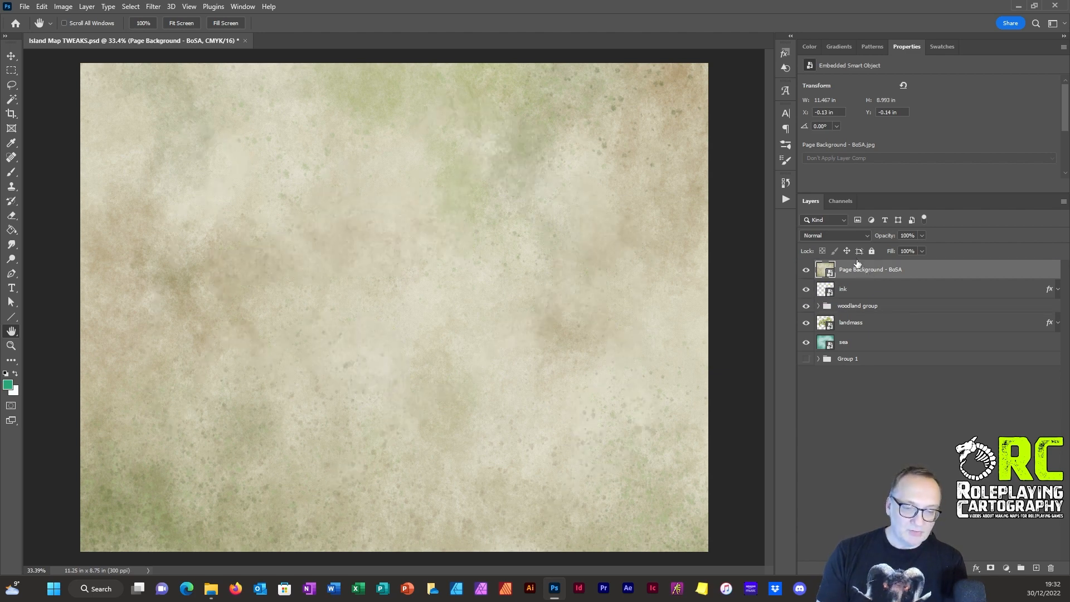
click(840, 235)
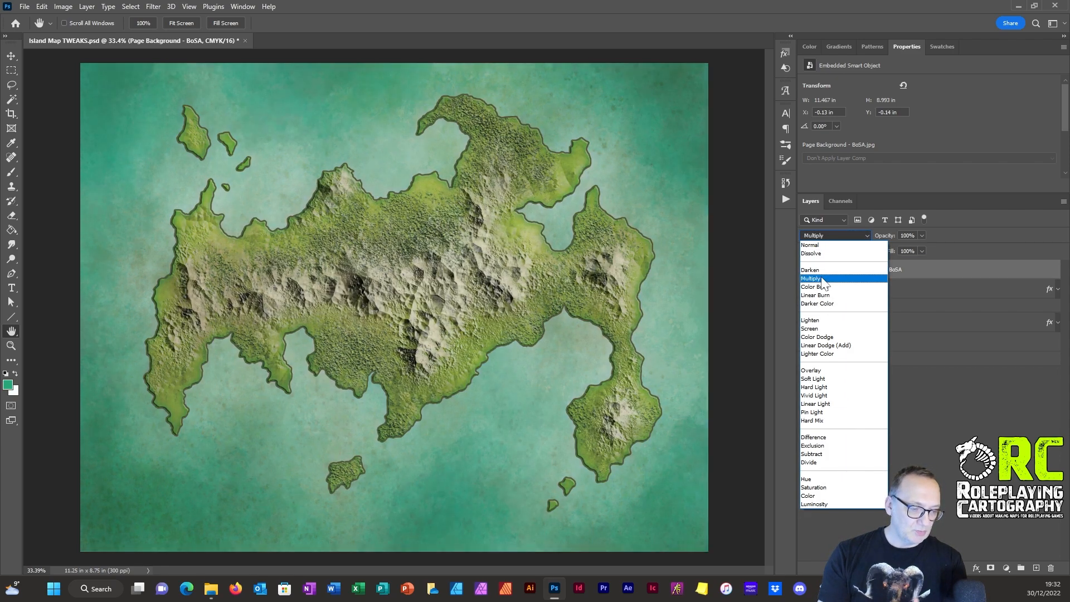
click(823, 279)
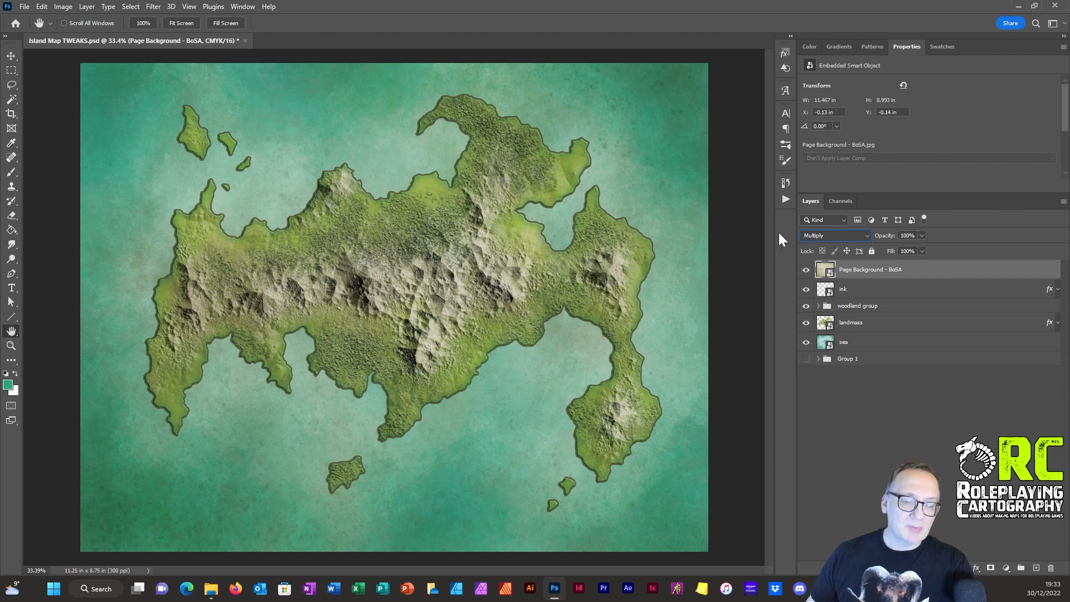
click(832, 232)
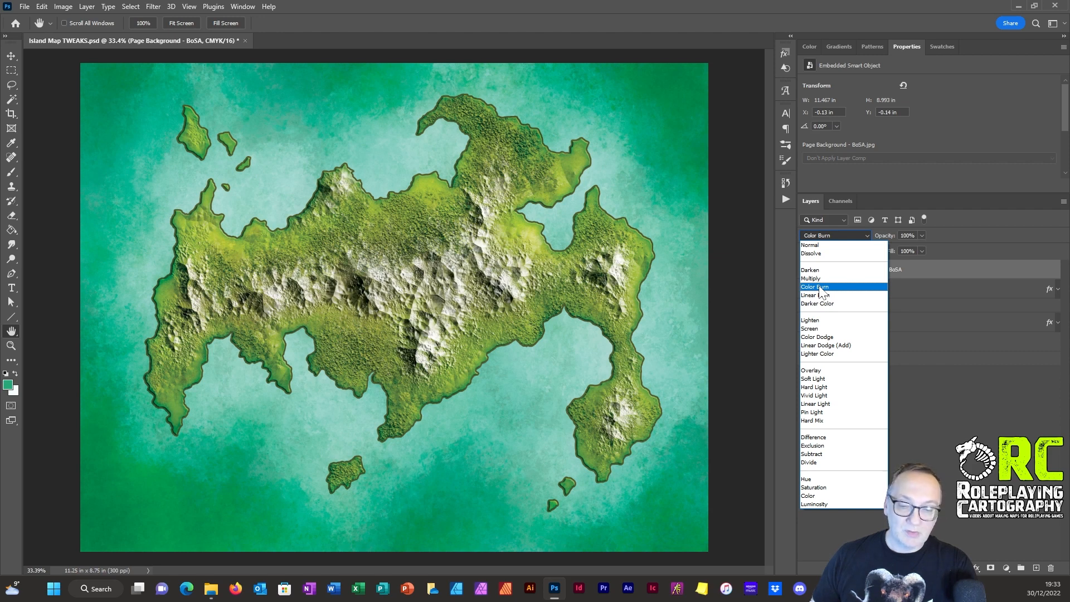
click(820, 287)
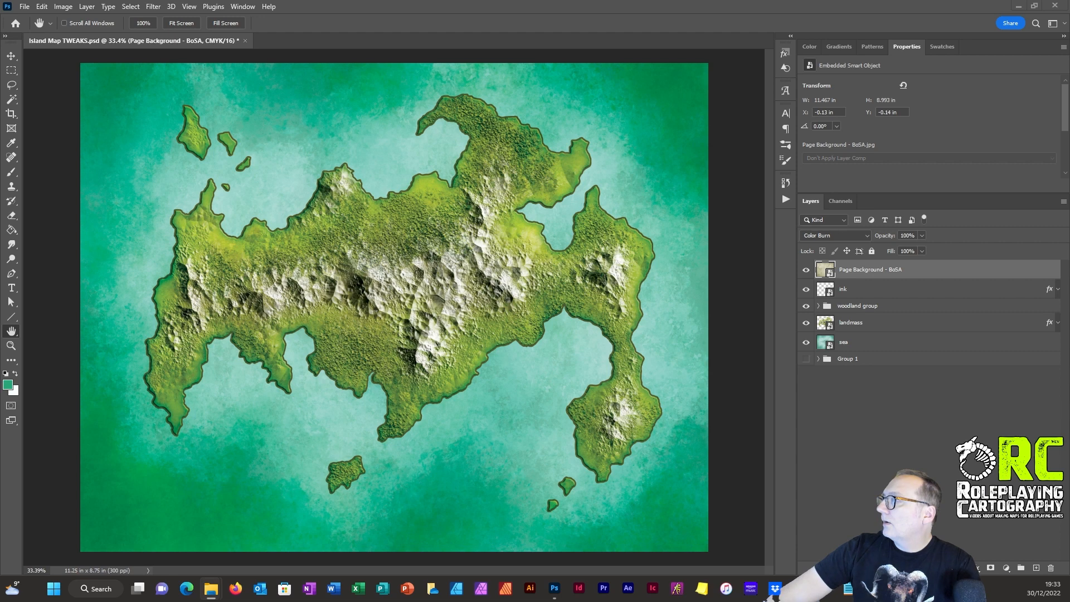
Step: Place the Parchment 1 A4 600dpi image on top, rotate it 90°, and stretch its corners to cover the whole canvas
drag(0, 265, 366, 241)
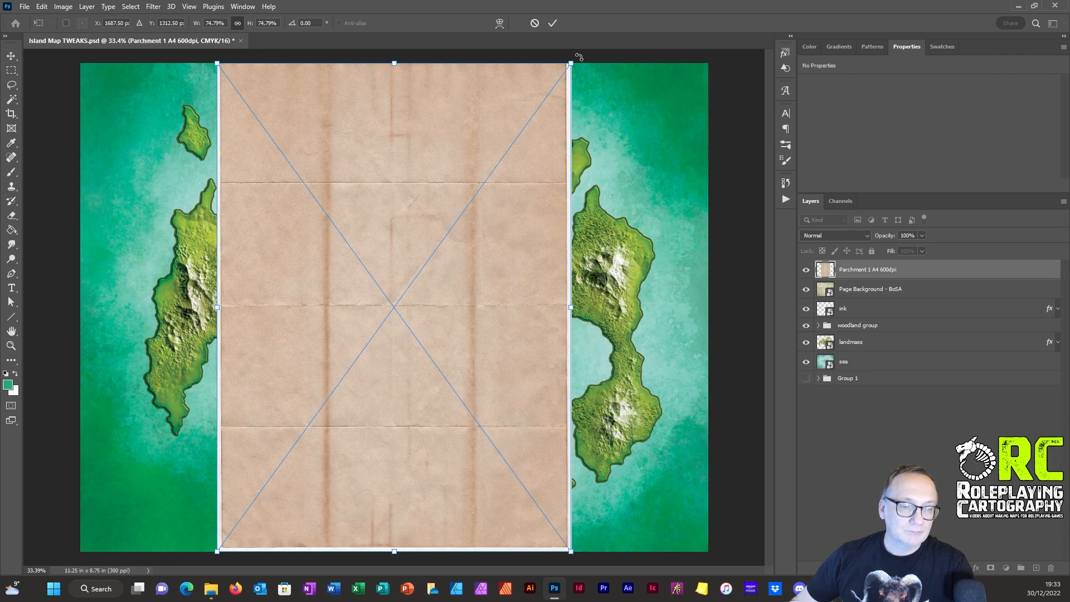
drag(578, 53, 577, 454)
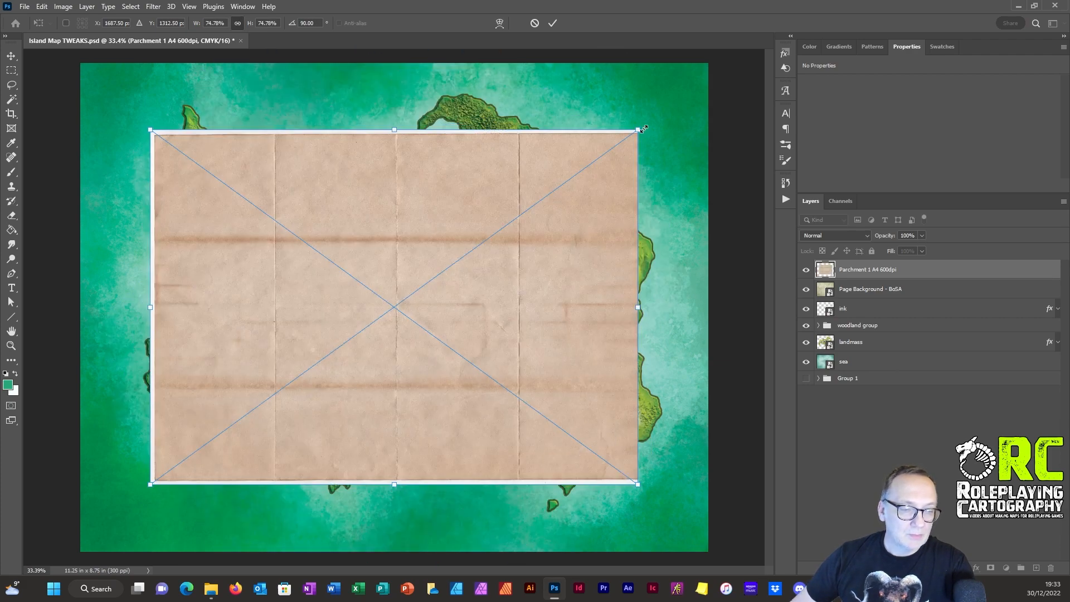
drag(641, 129, 716, 61)
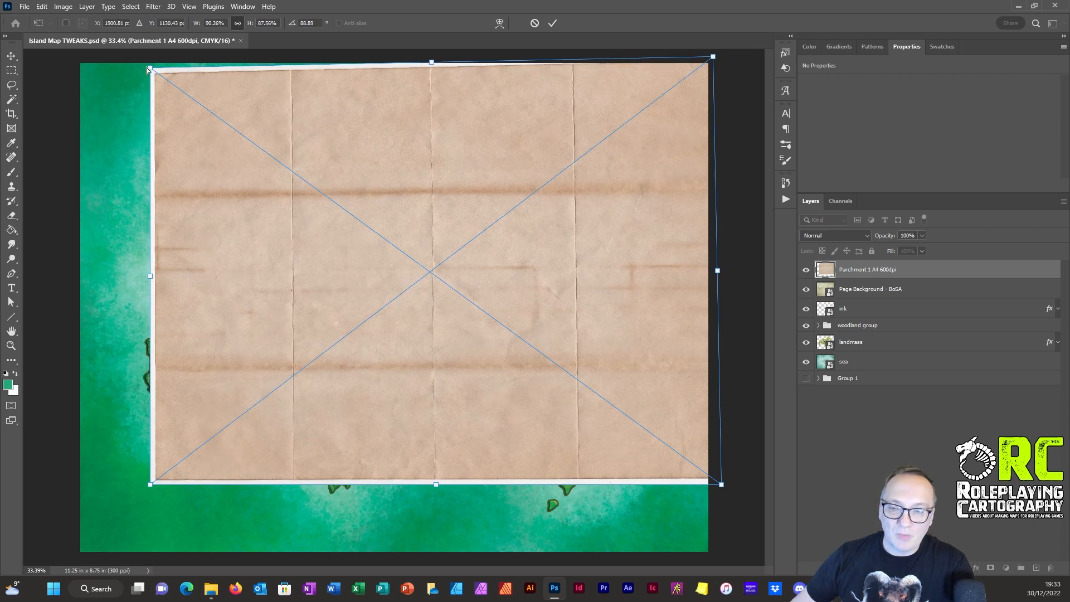
drag(153, 70, 68, 54)
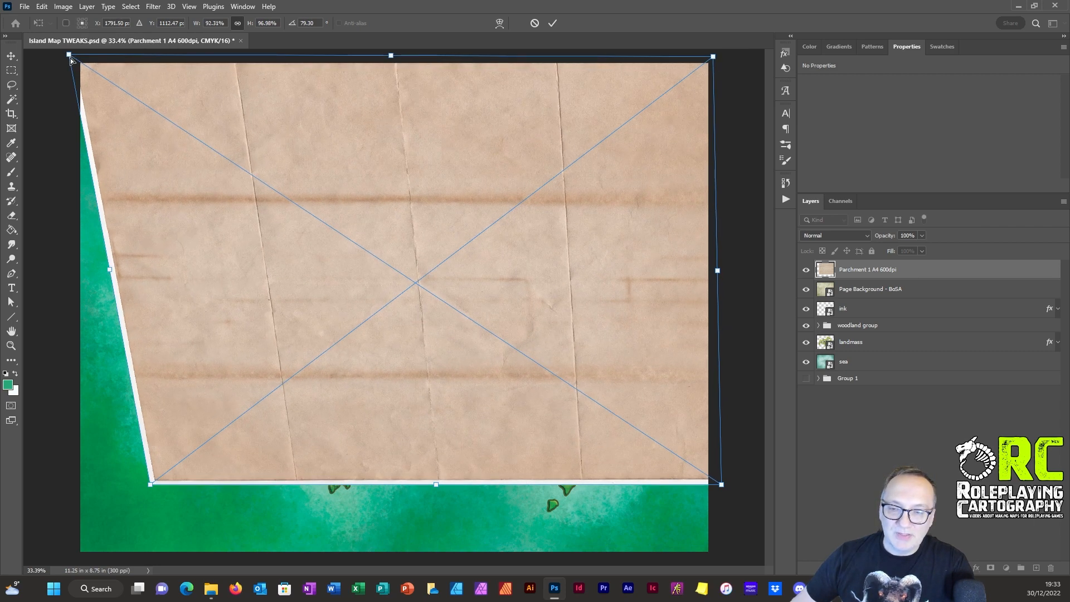
drag(151, 487, 69, 563)
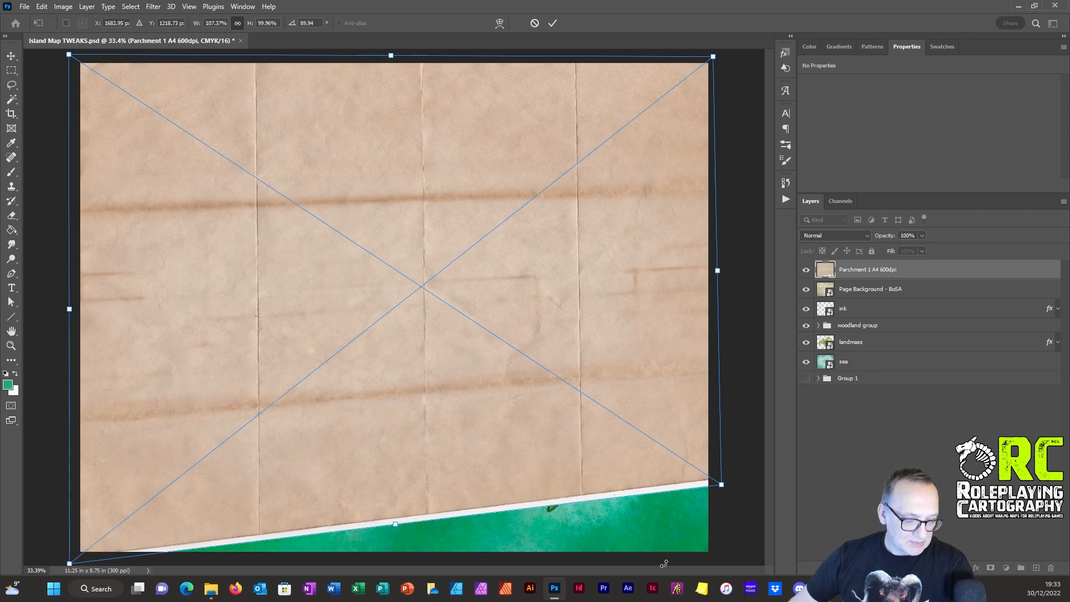
drag(721, 485, 720, 562)
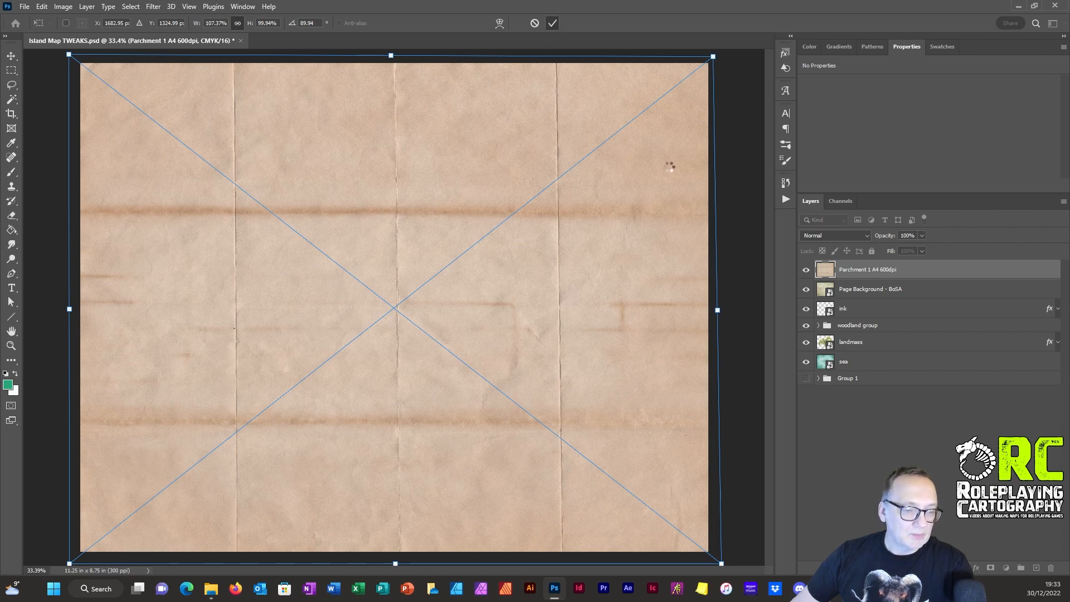
key(Return)
Step: Set the parchment layer's blend mode to Multiply and inspect the fold creases up close and across the map
click(821, 236)
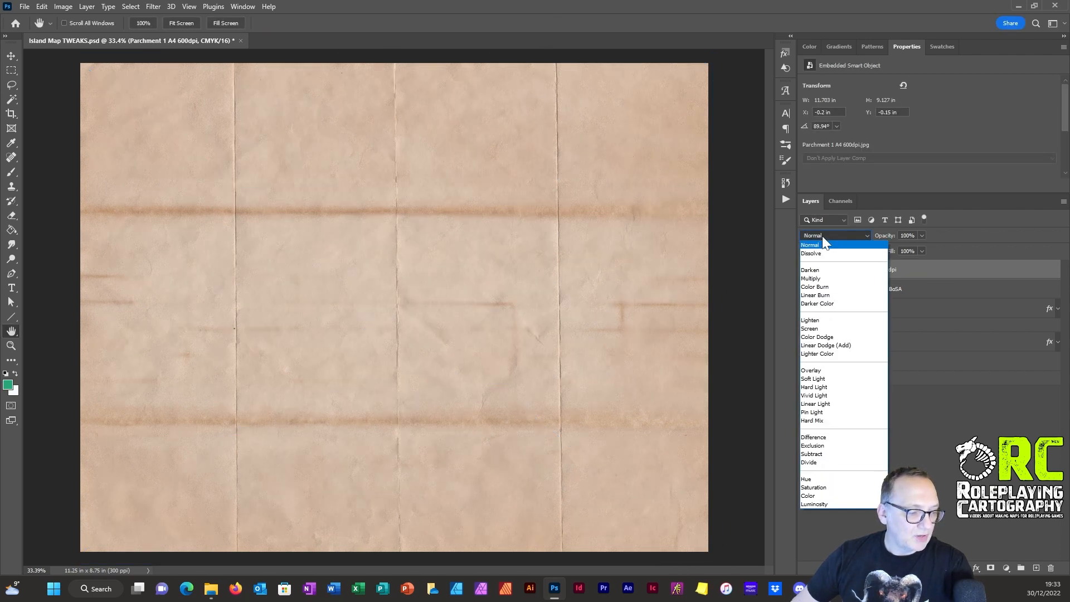
click(817, 279)
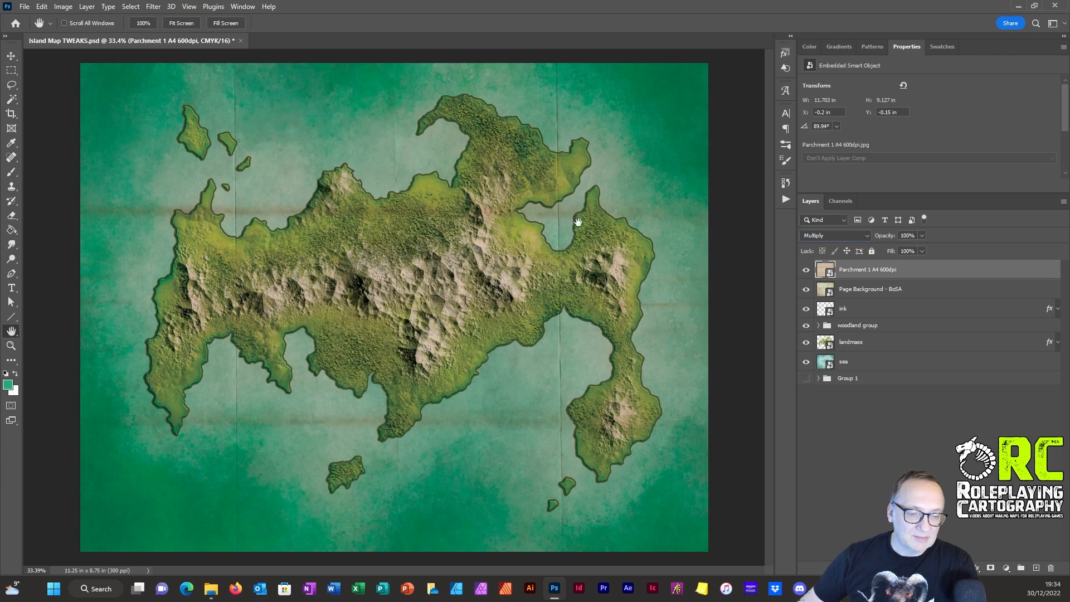
scroll(571, 240, up, 6)
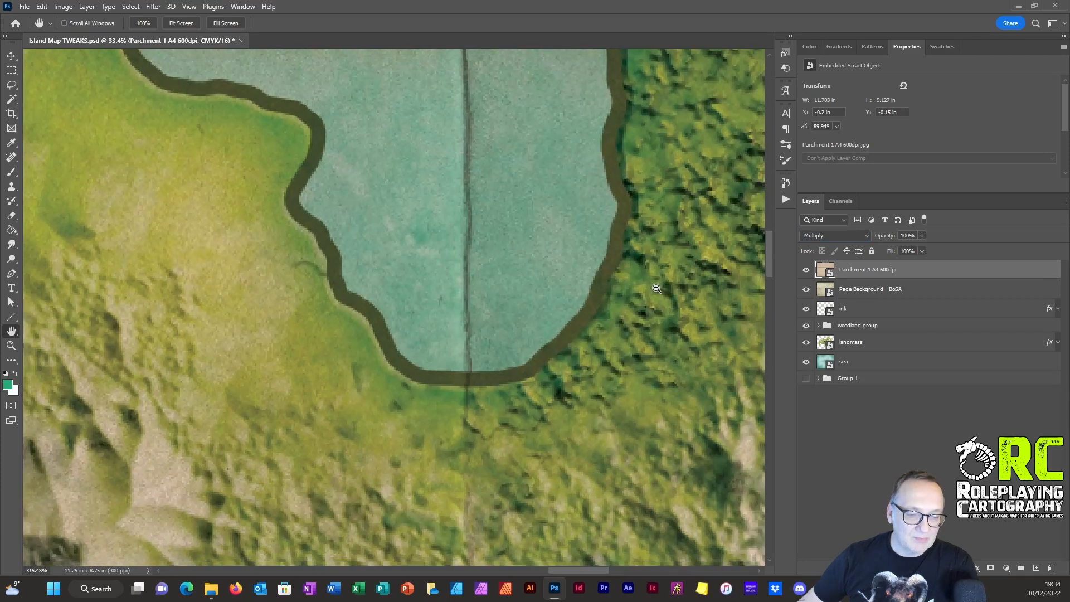
scroll(535, 185, down, 6)
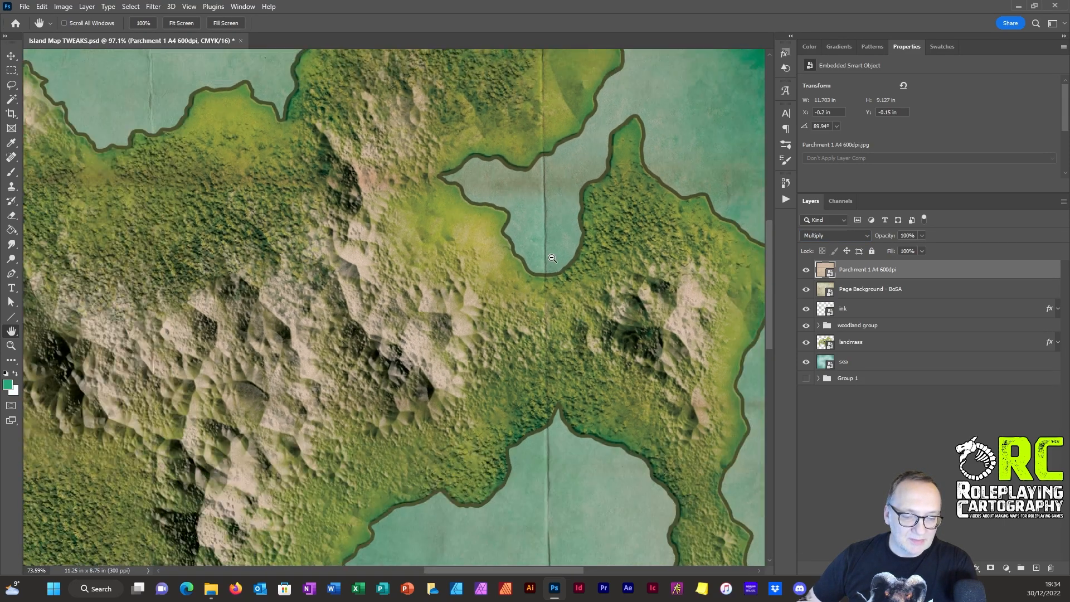
scroll(526, 254, up, 4)
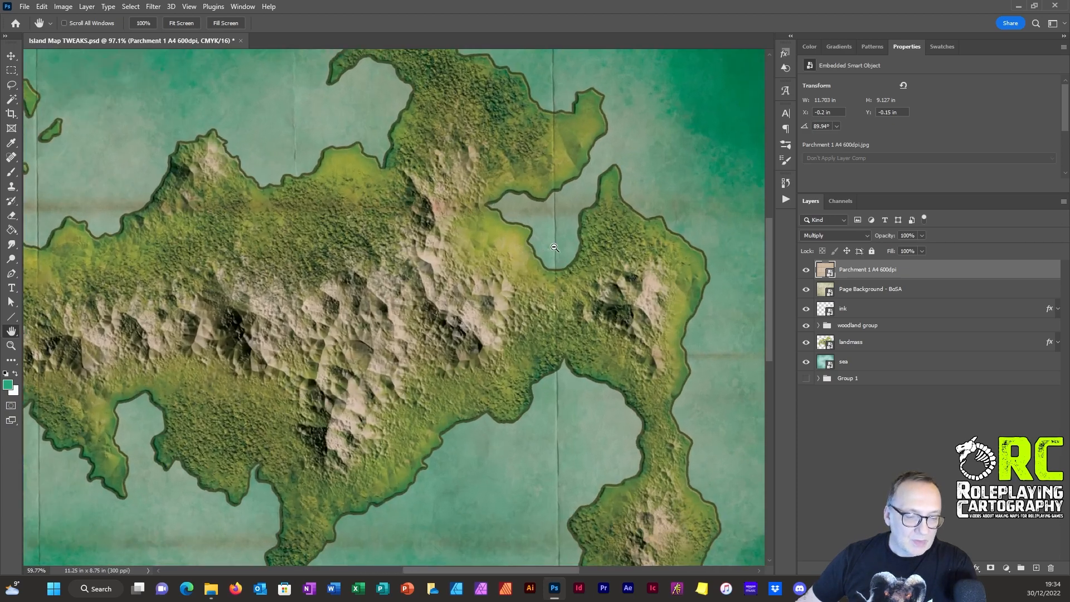
scroll(518, 243, down, 5)
scroll(517, 241, up, 2)
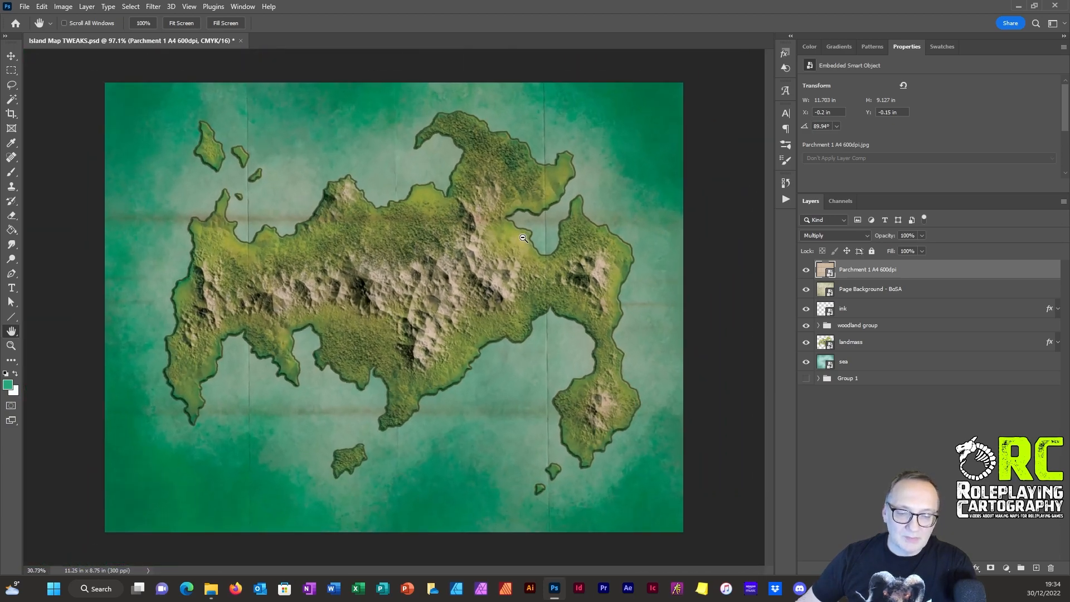
click(828, 235)
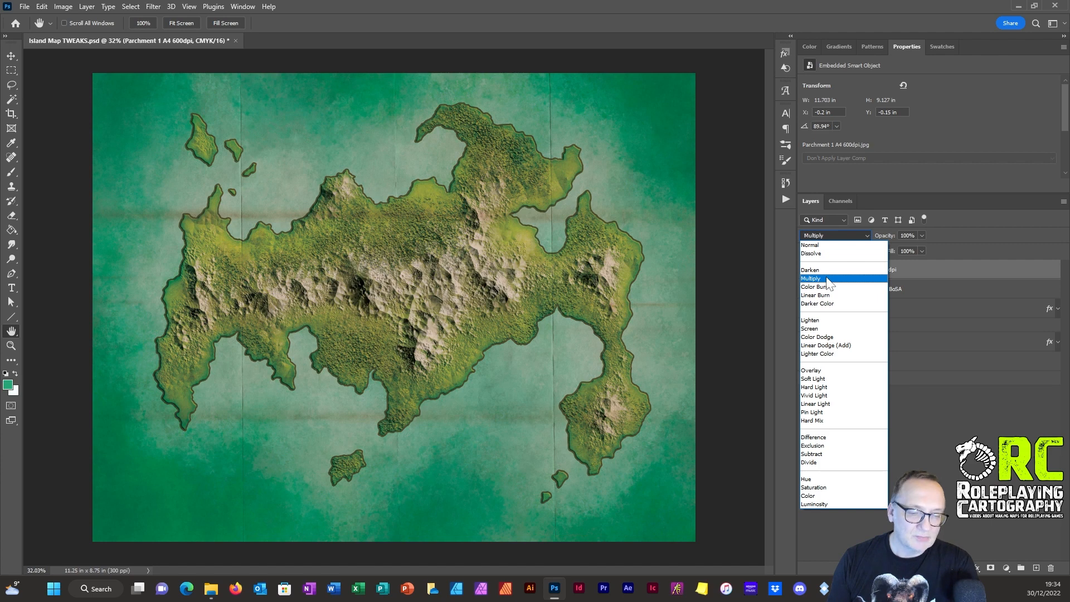
click(828, 279)
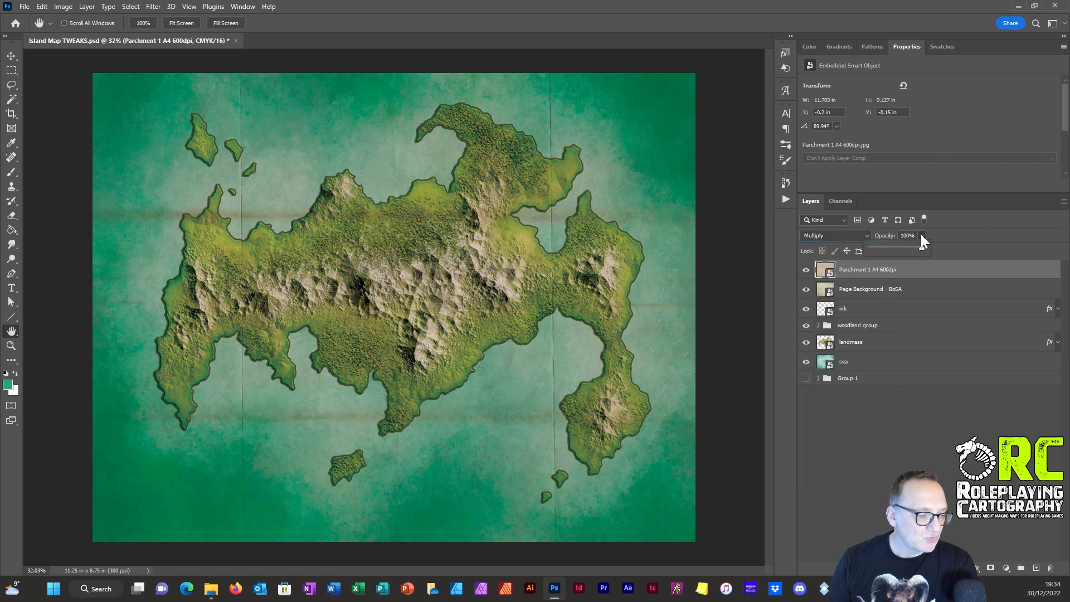
Step: Reduce the opacity of both the parchment layer and the Page Background - BoSA layer to about 70%
drag(879, 250, 876, 249)
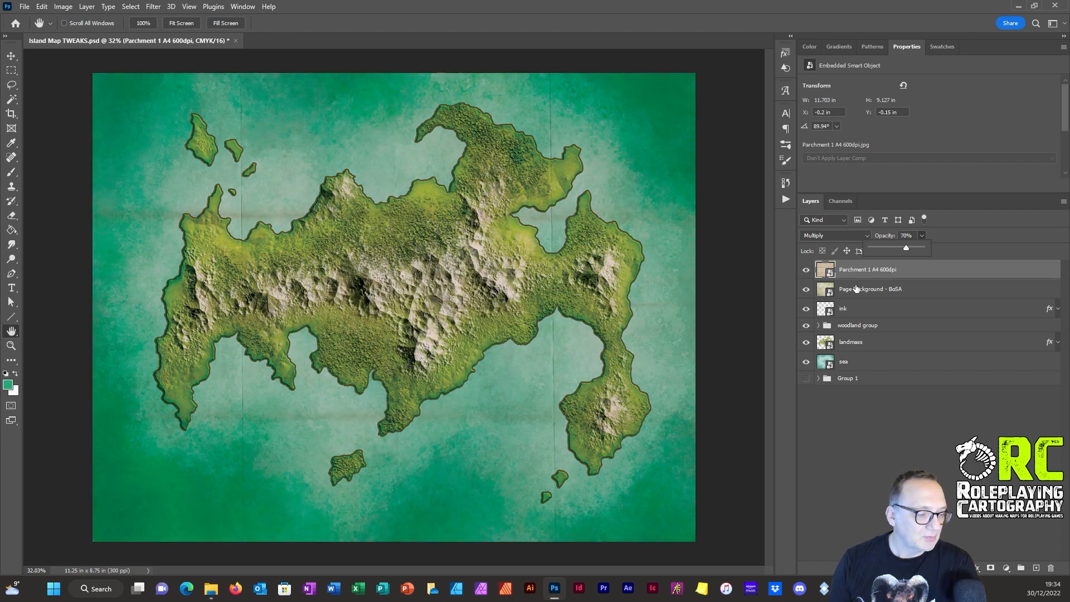
click(878, 281)
drag(924, 251, 906, 249)
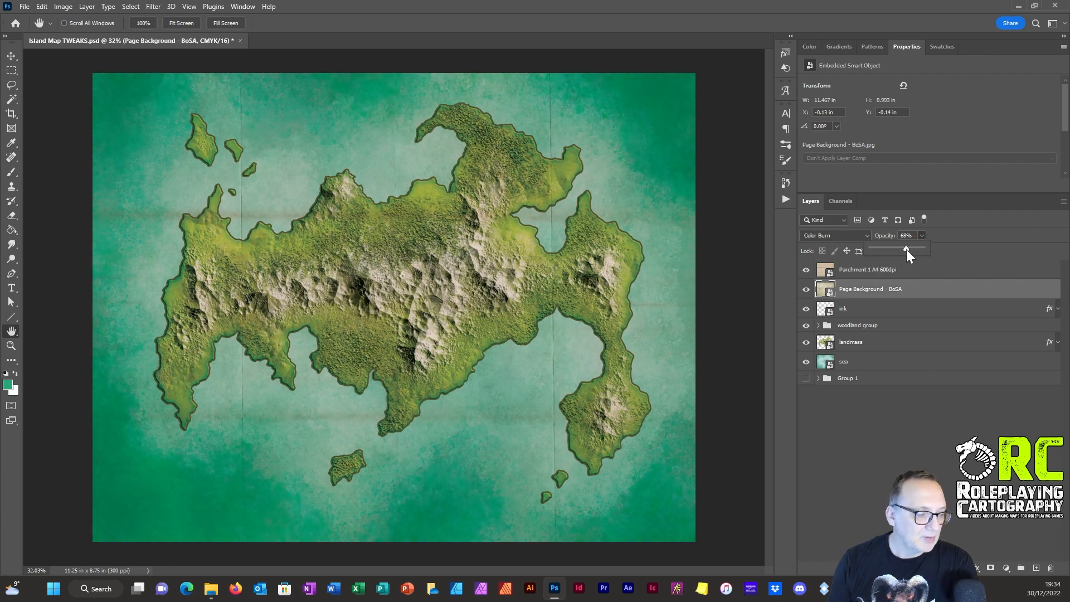
click(861, 271)
click(852, 289)
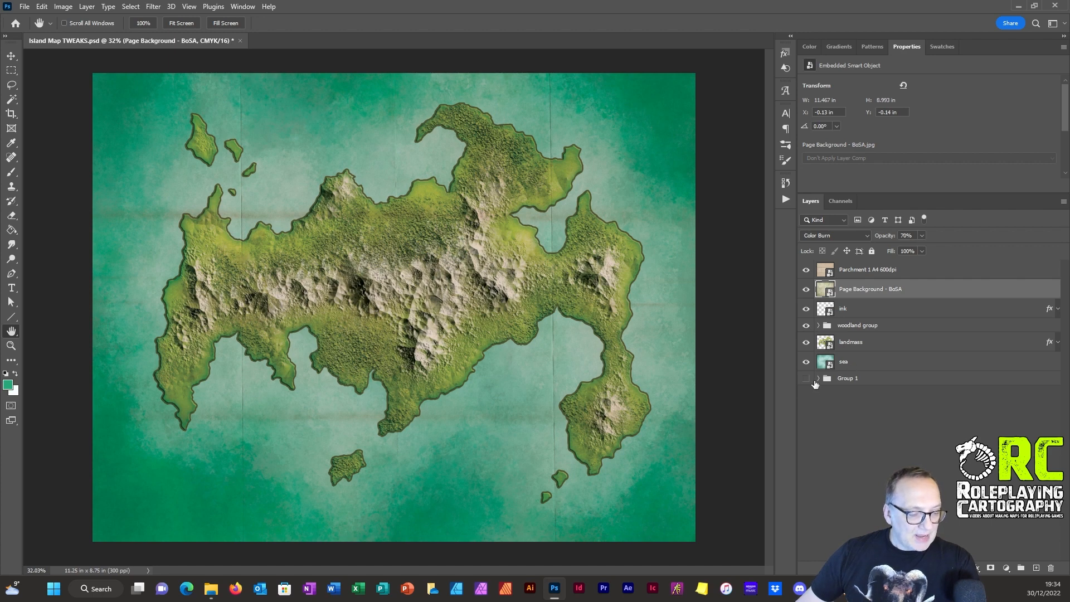
Step: Create a new layer group, move the sea layer into it, and set the group's blend mode to Normal
click(849, 367)
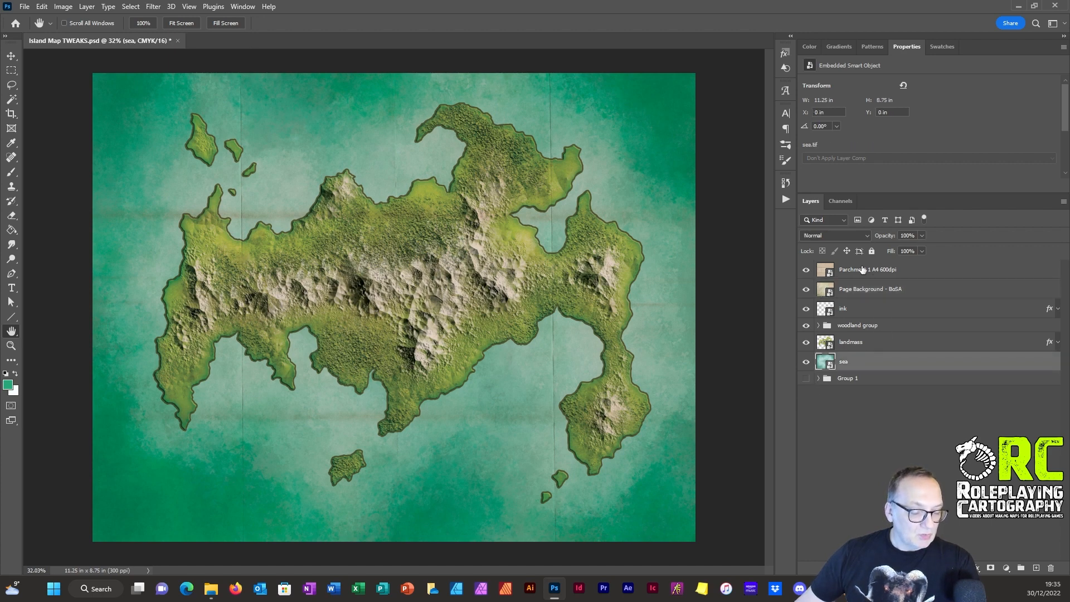
right_click(857, 360)
click(837, 409)
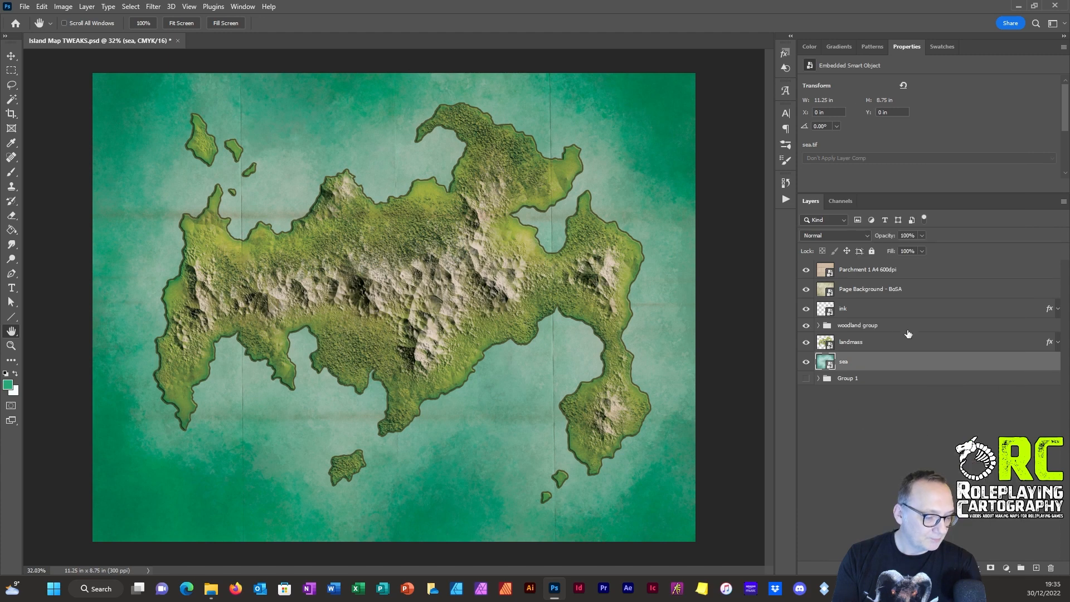
click(1021, 568)
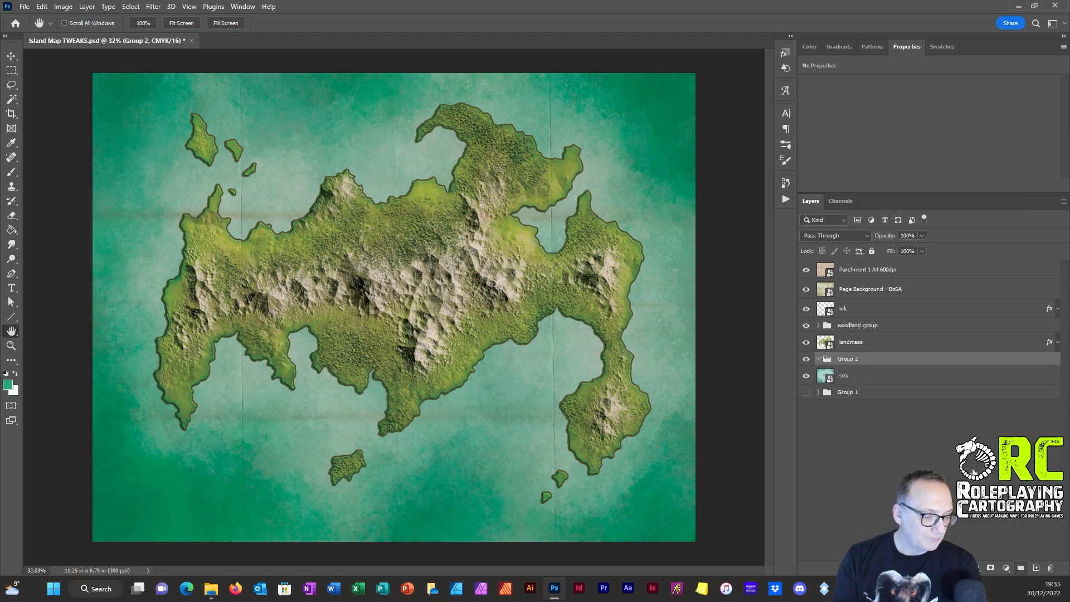
drag(861, 363, 860, 360)
click(834, 235)
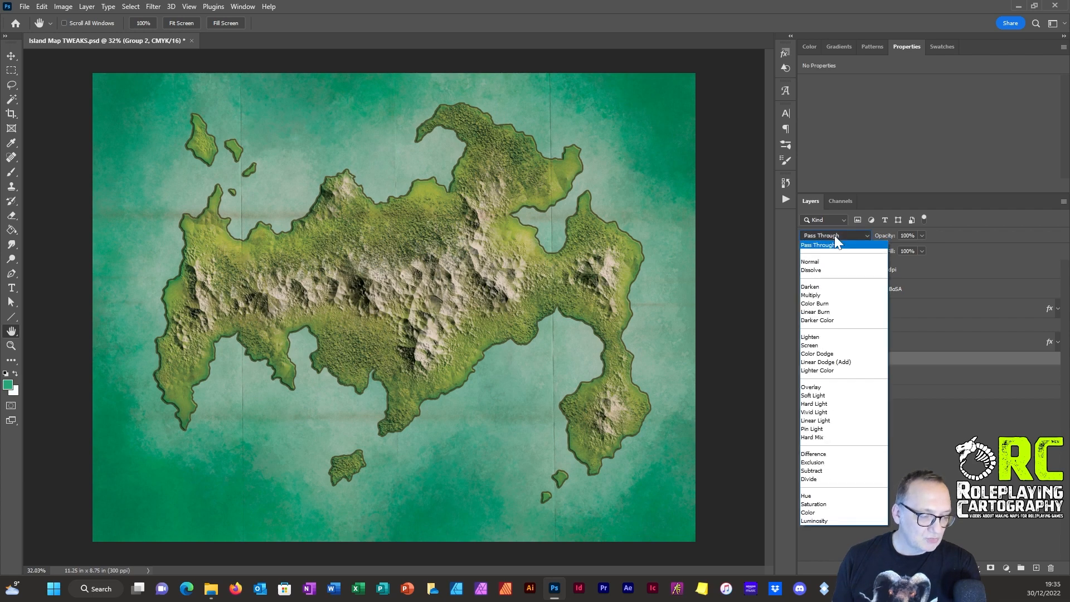
click(834, 261)
Step: Rename the new group holding the sea layer as "sea group"
double_click(848, 358)
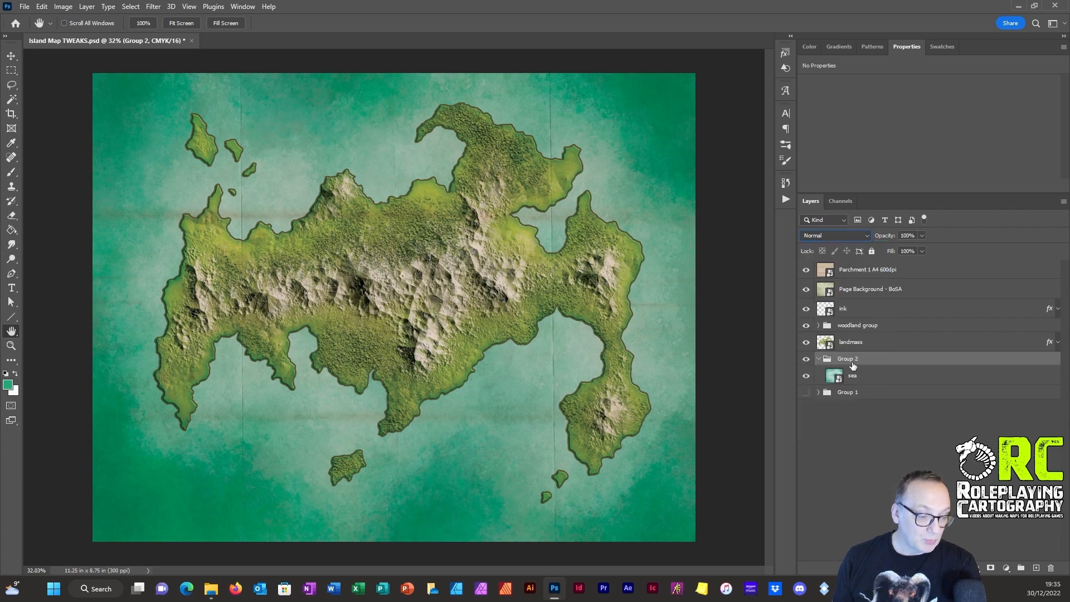
text(s)
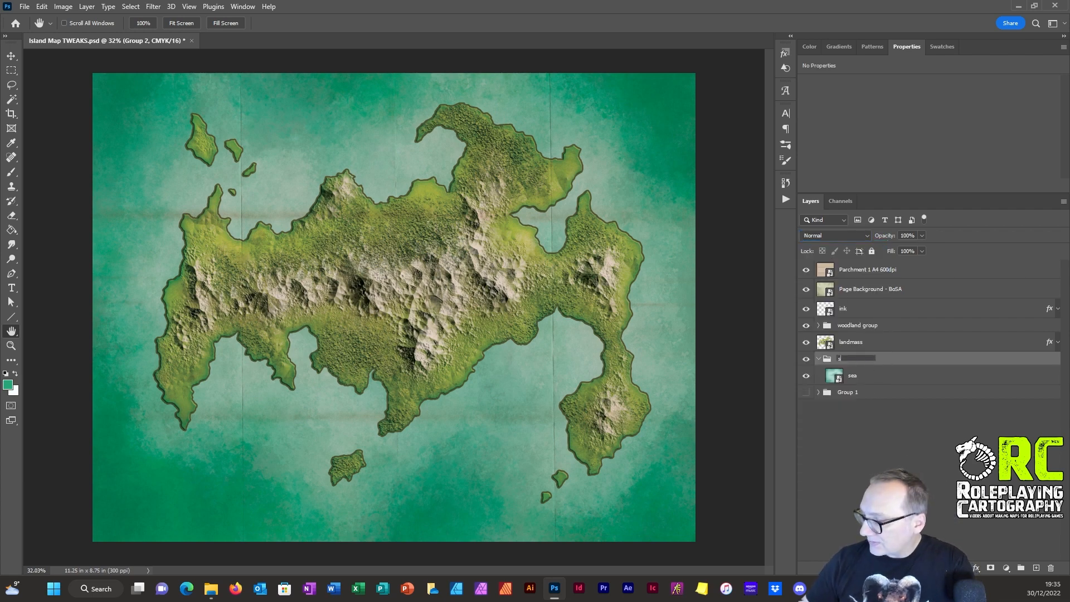
text(ea)
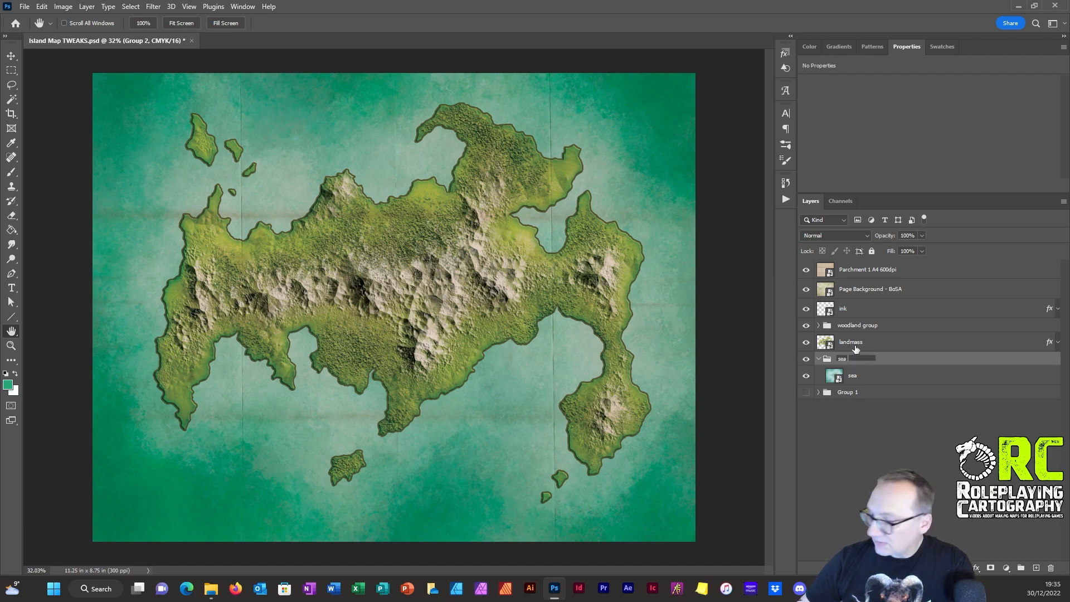
text( group)
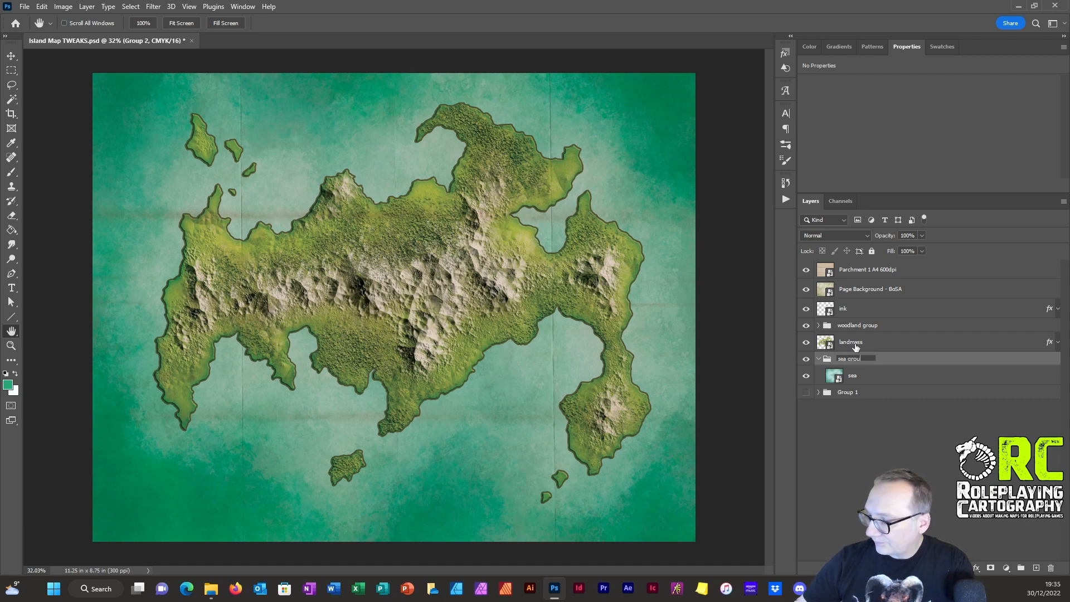
key(Return)
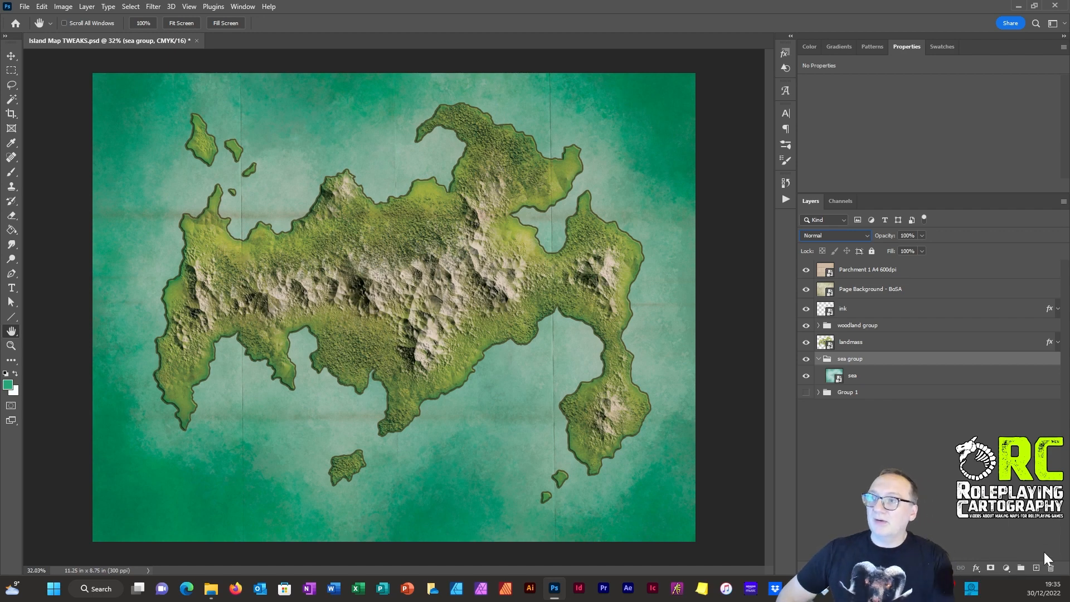
click(976, 570)
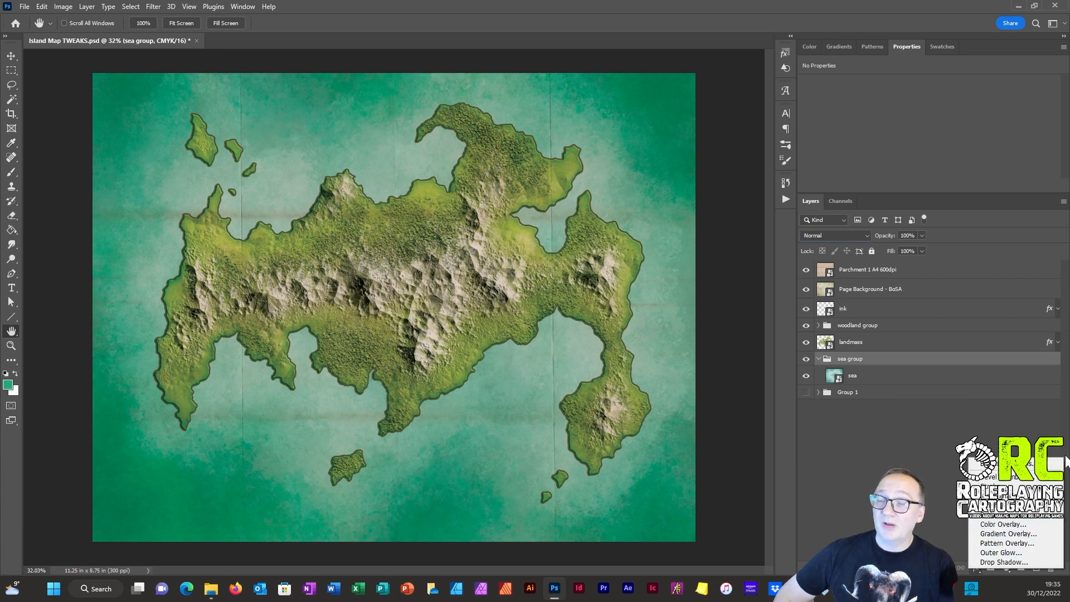
click(954, 540)
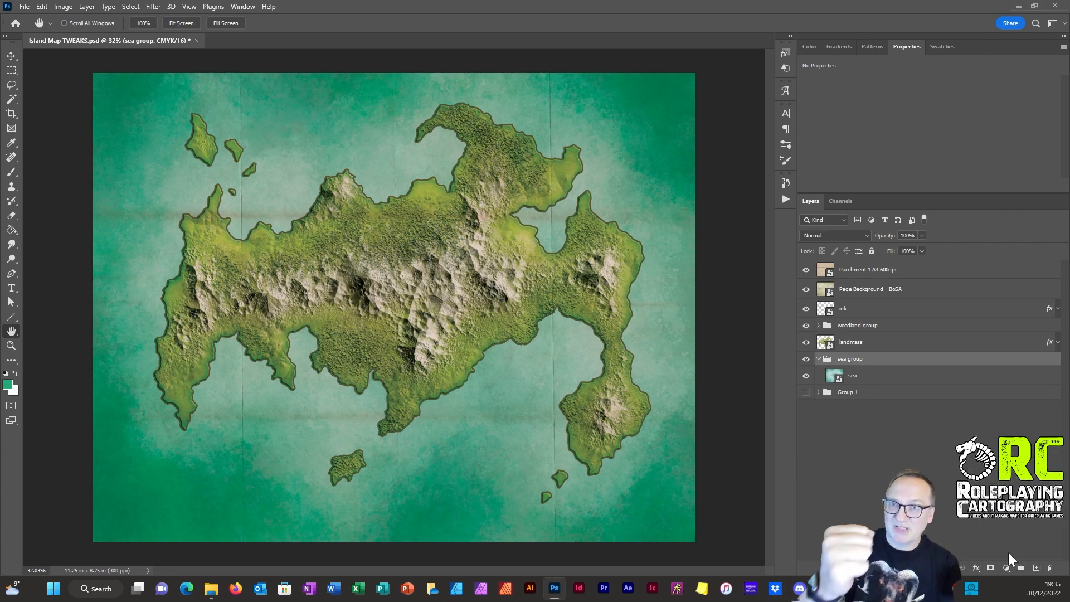
click(1007, 567)
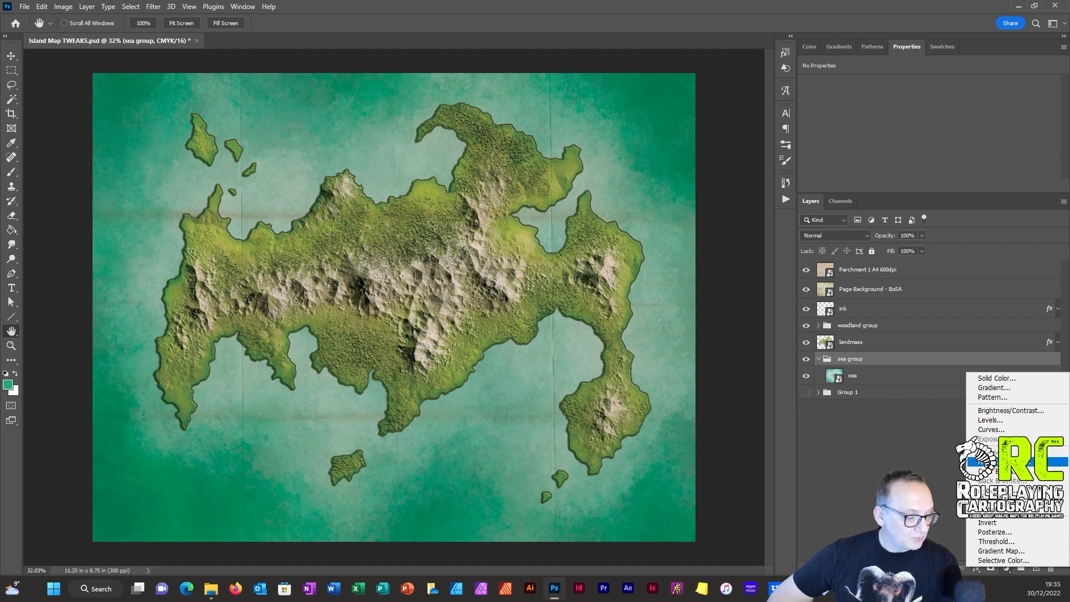
click(849, 416)
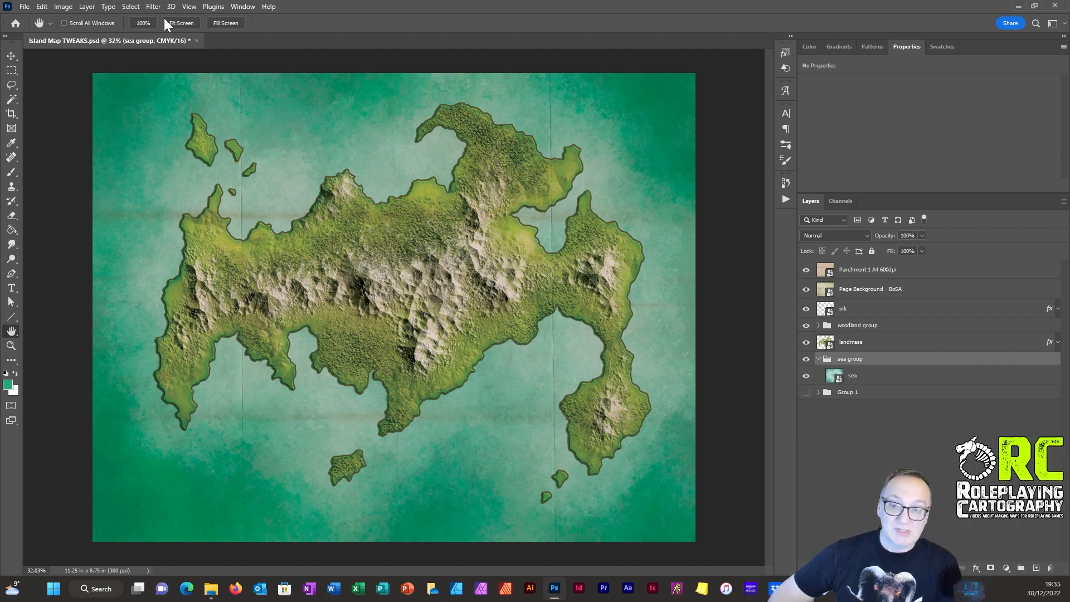
Step: Add a Hue/Saturation adjustment layer above the sea layer inside the sea group and try shifting its hue, leaving it at 0
click(87, 6)
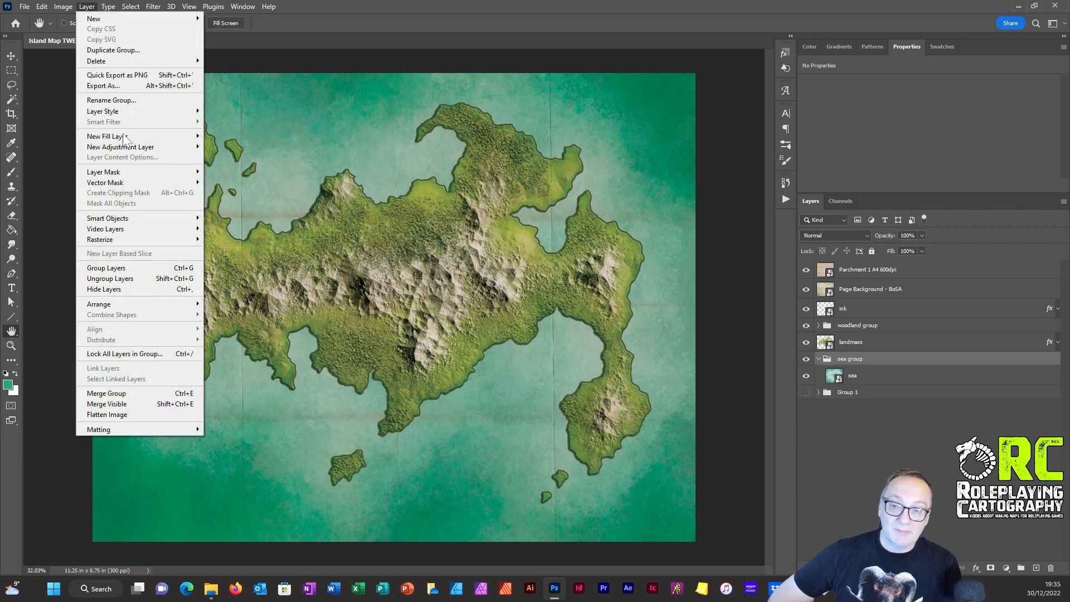
mouse_move(127, 151)
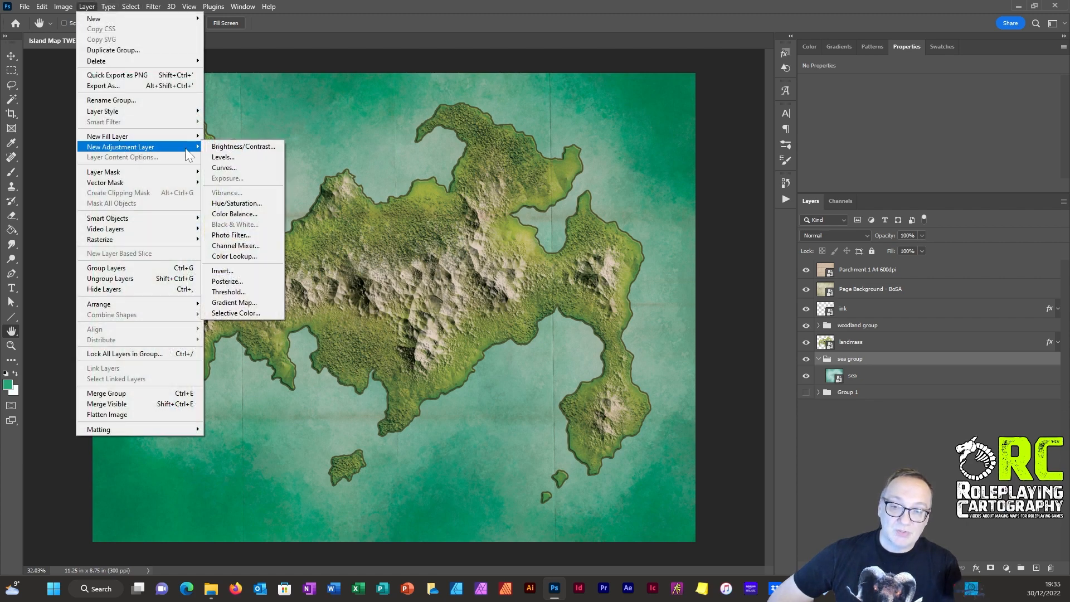
click(247, 203)
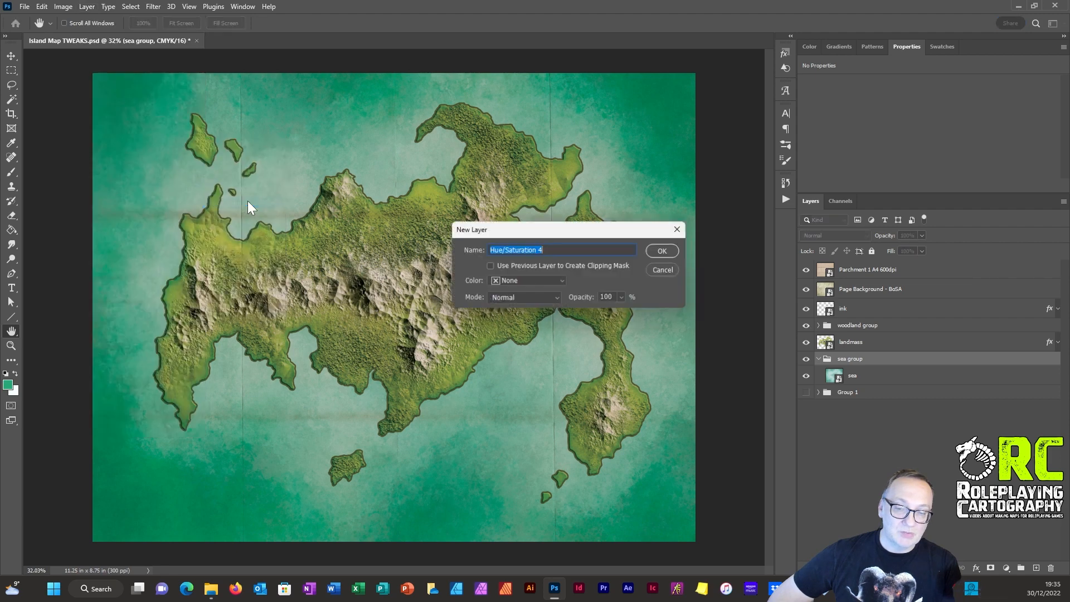
click(660, 250)
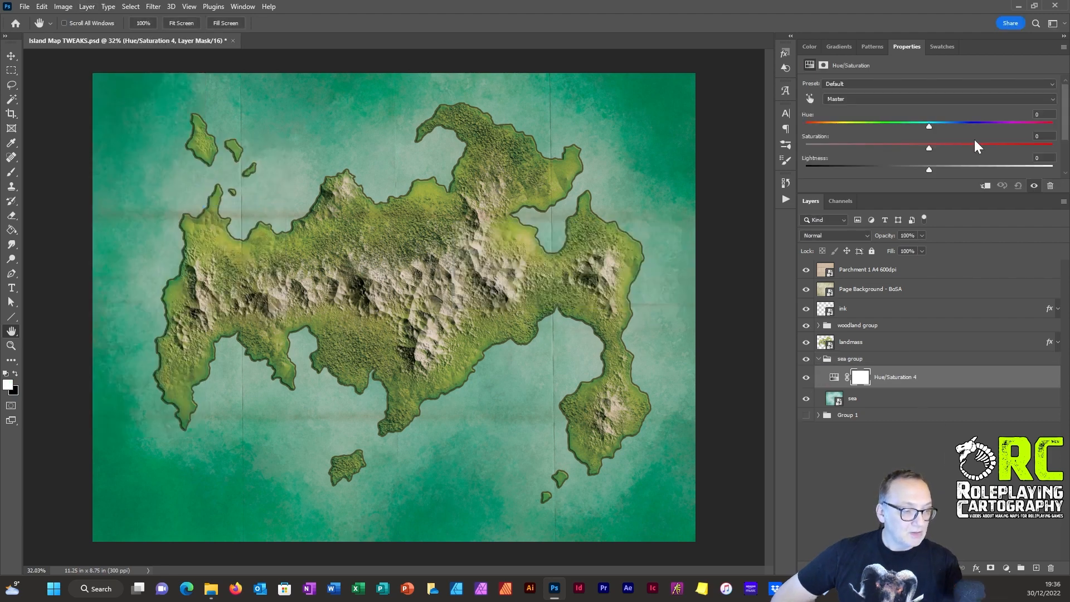
mouse_move(928, 123)
mouse_down()
mouse_move(874, 127)
mouse_move(1052, 132)
mouse_move(927, 123)
mouse_up()
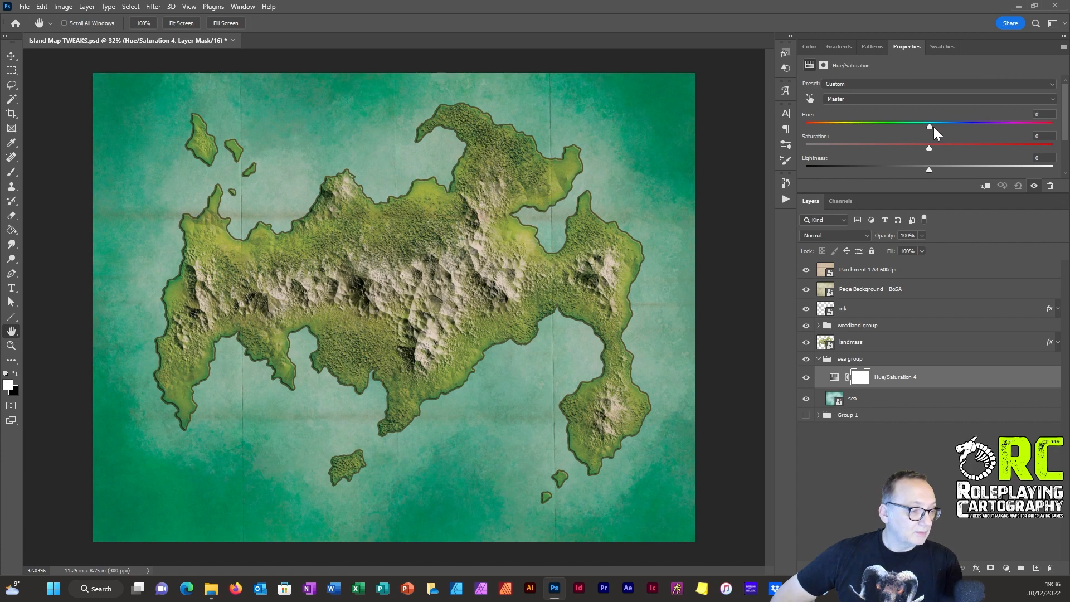
Step: Collapse the sea group, put all layers from it up to Parchment 1 A4 600dpi into a new group, and expand that group
click(825, 359)
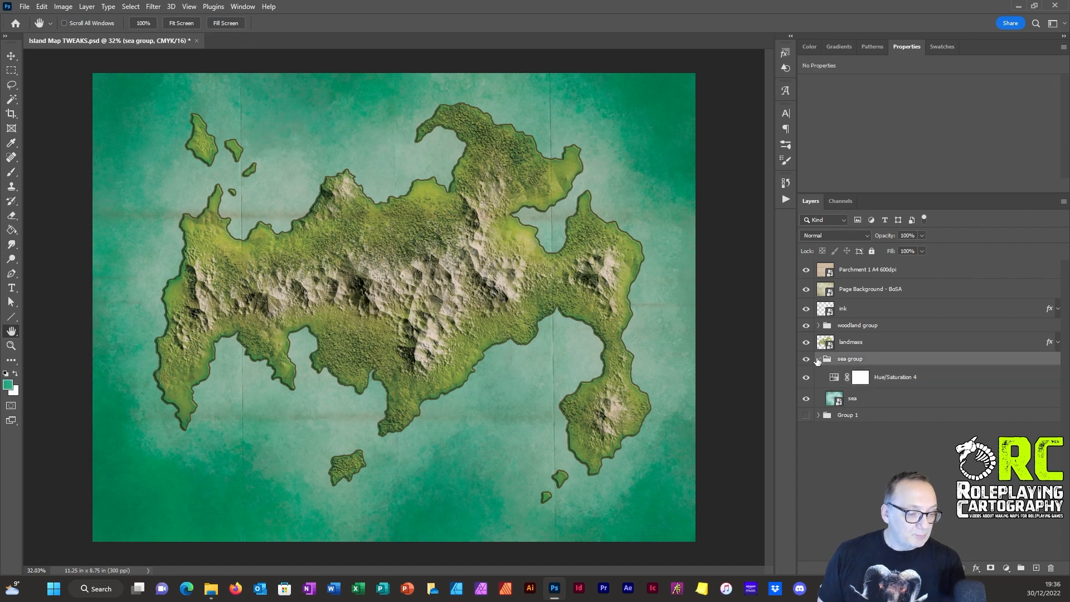
click(818, 359)
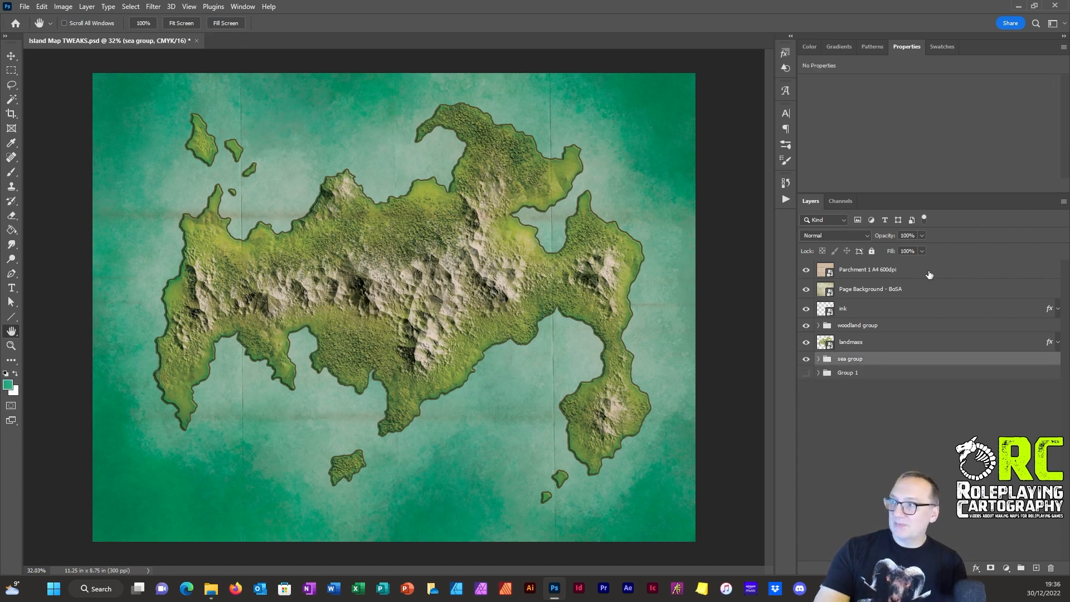
click(864, 344)
click(857, 360)
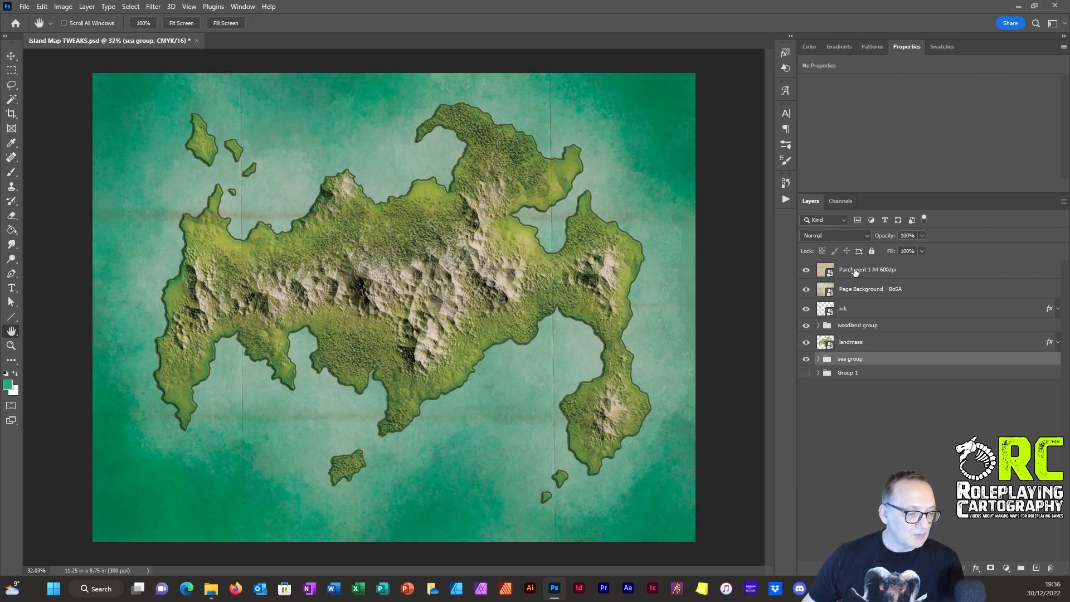
shift+click(855, 272)
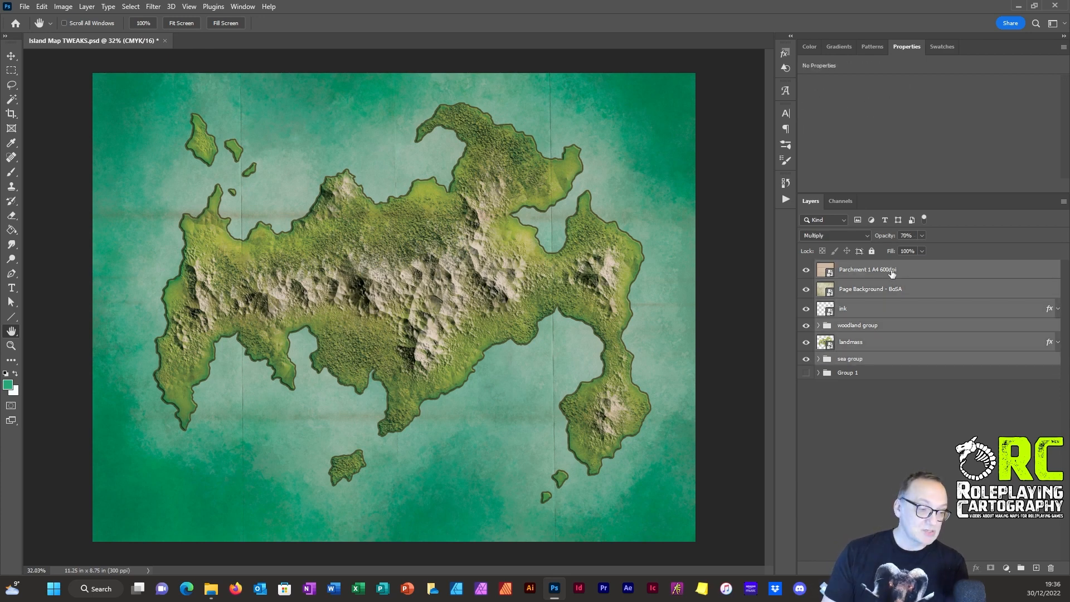
right_click(885, 271)
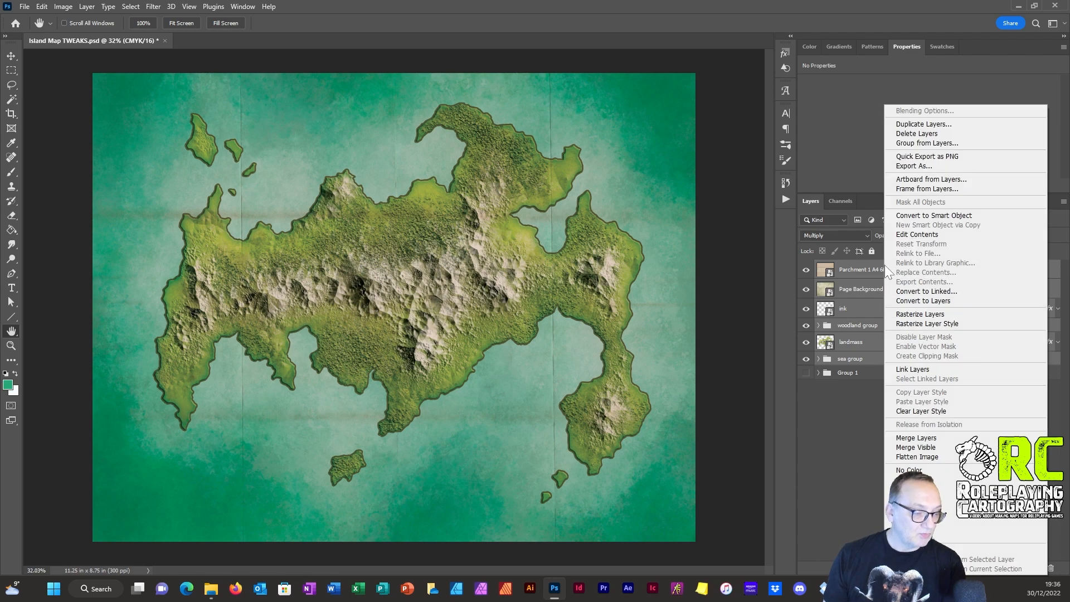
click(851, 425)
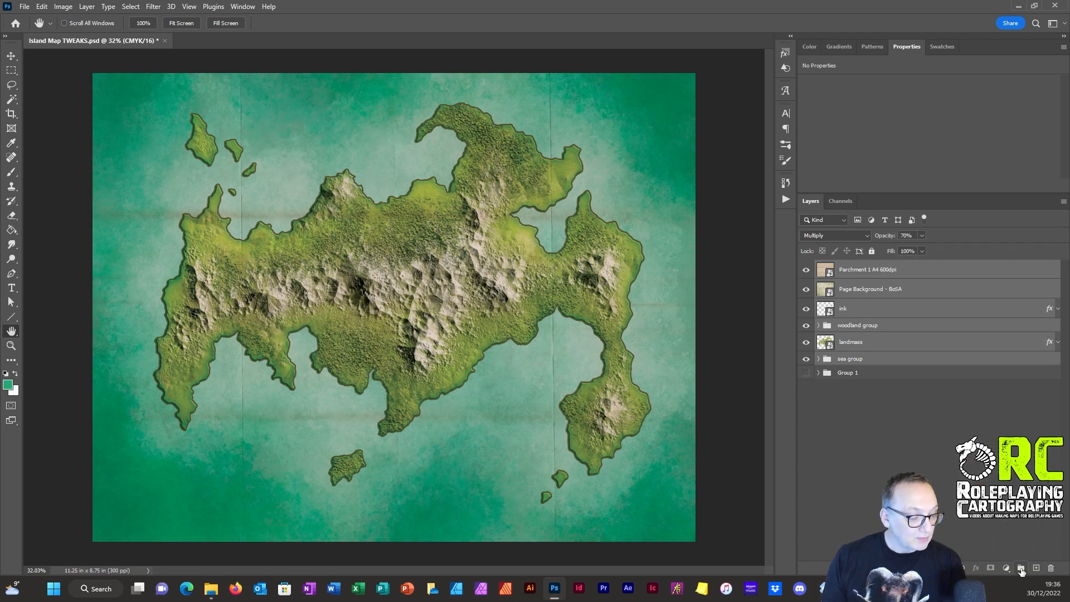
click(1021, 567)
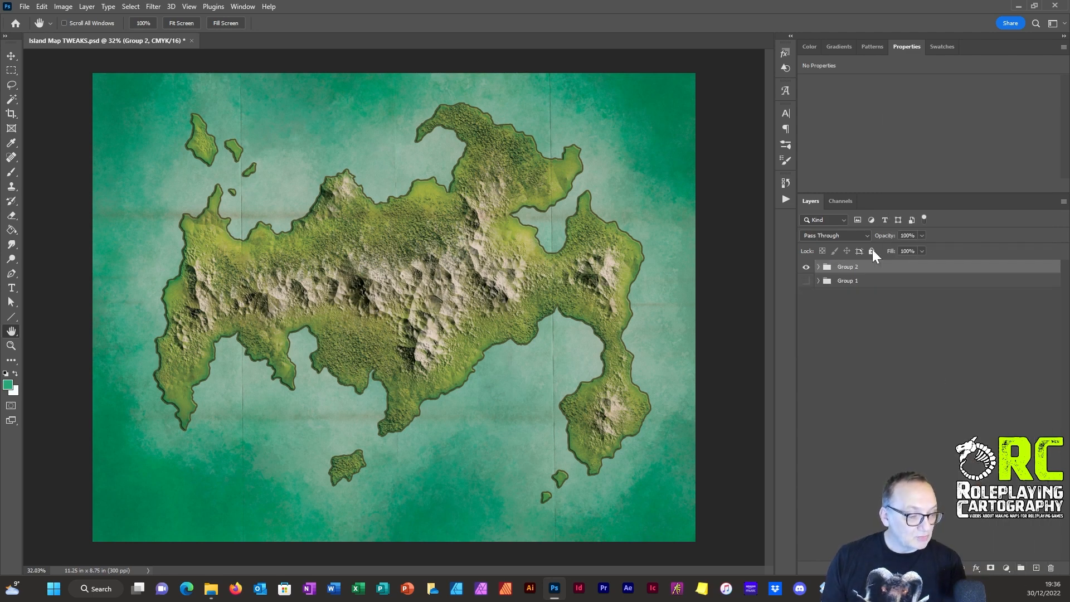
click(817, 267)
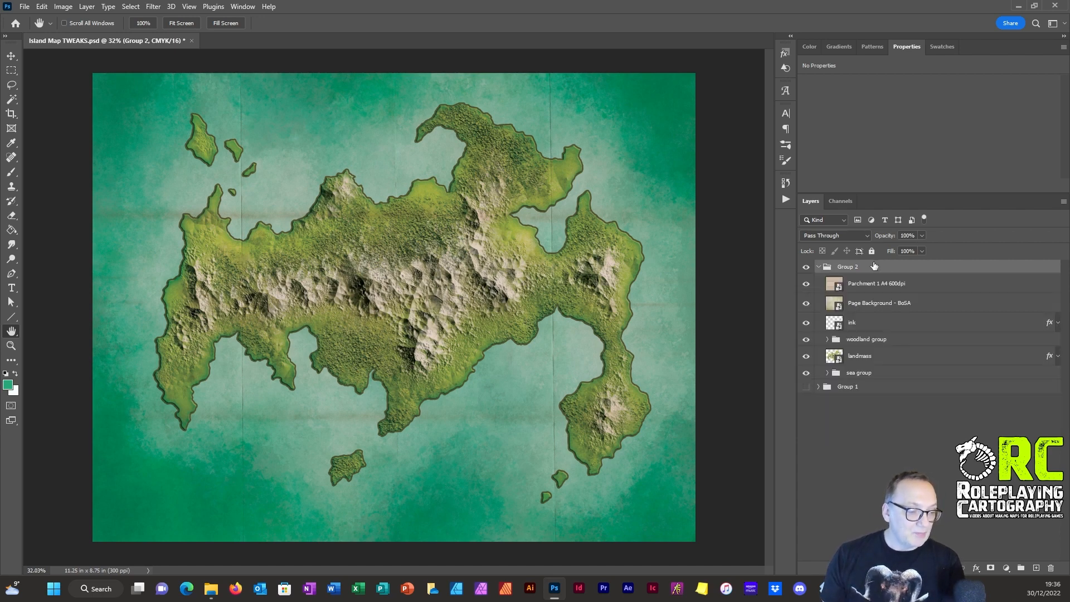
Step: Add a Hue/Saturation adjustment layer above the parchment layer, at the top of the new outer group
click(89, 7)
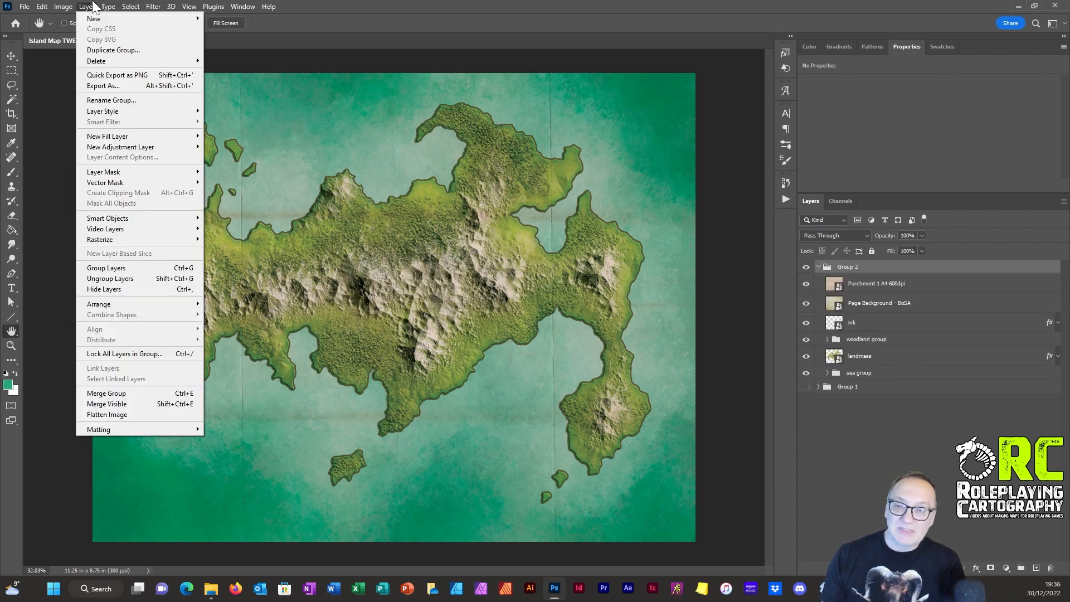
click(82, 6)
click(84, 7)
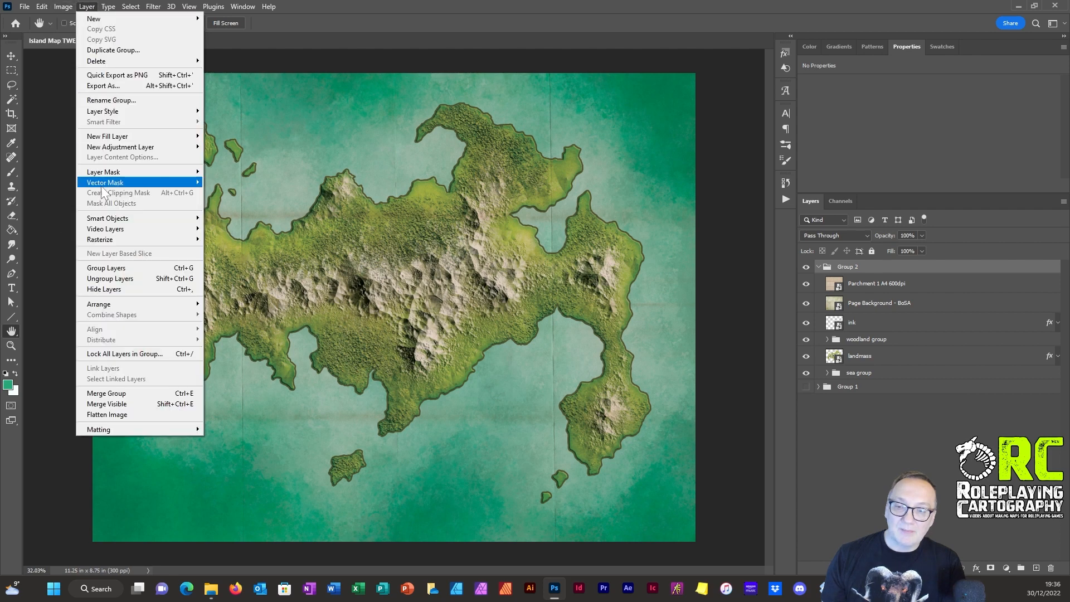
mouse_move(122, 148)
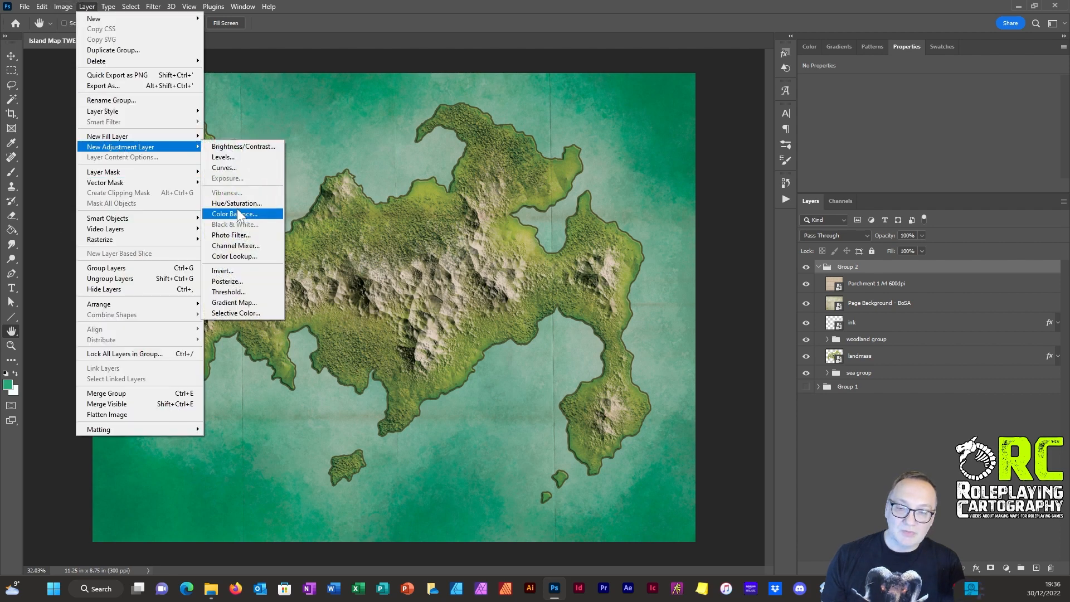
click(236, 203)
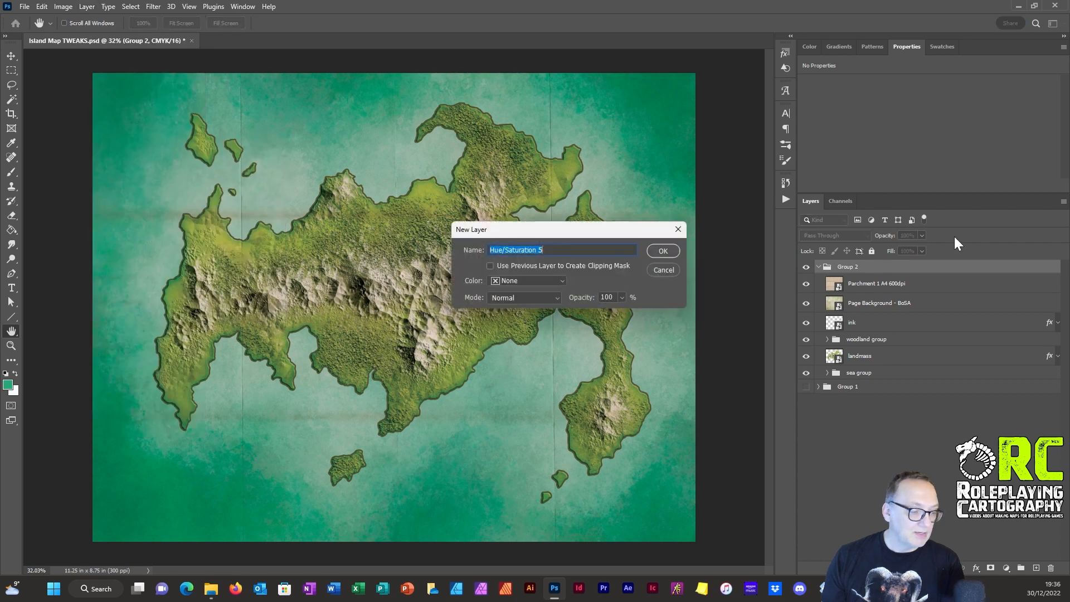
click(663, 251)
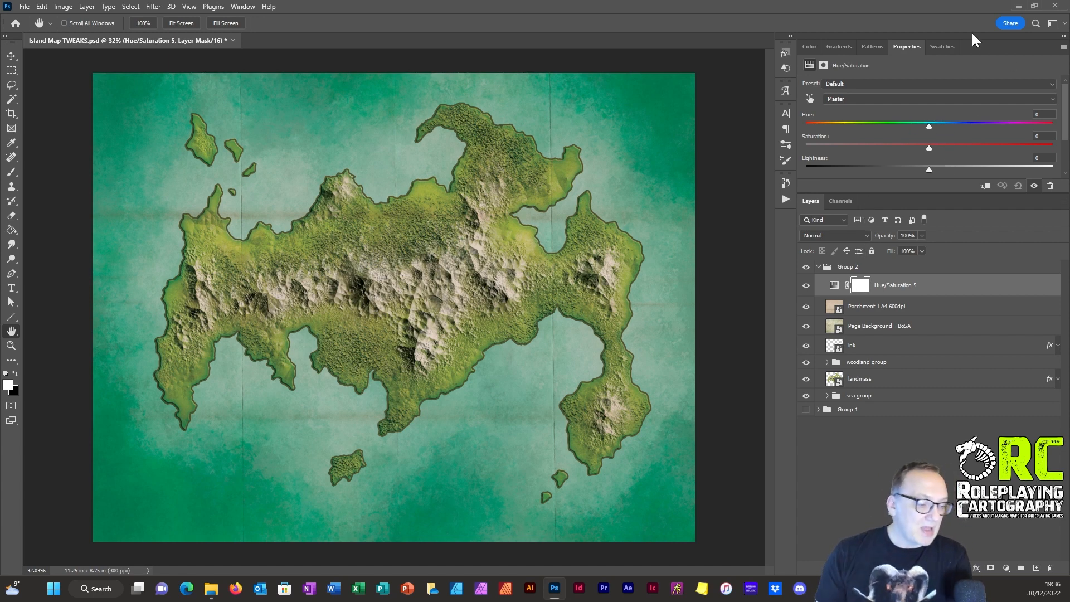
Step: Check the blend mode options for the new outer group, keeping it on Pass Through
click(853, 268)
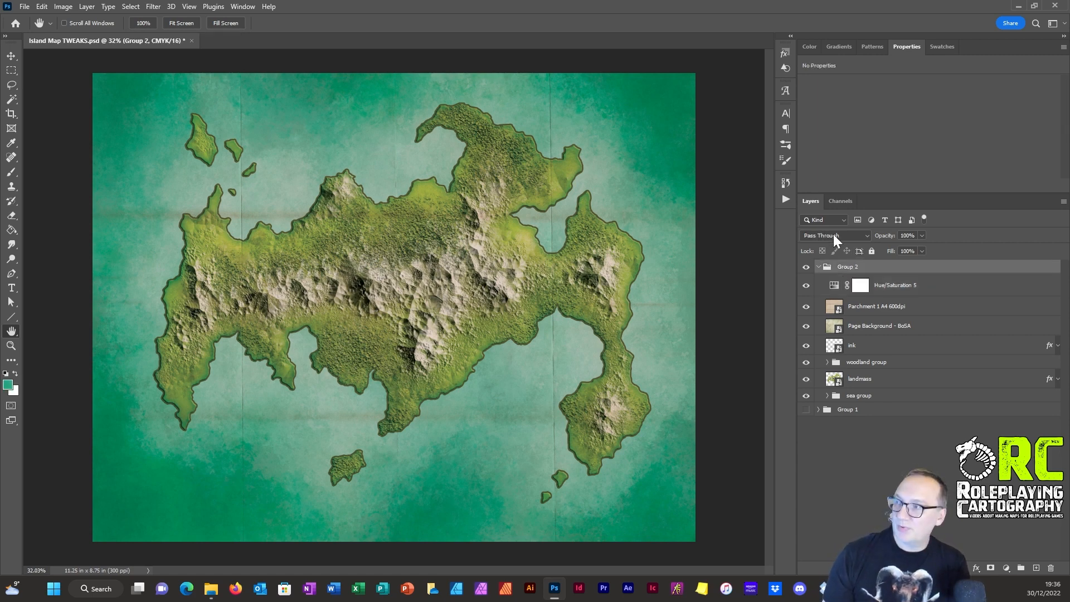
click(832, 237)
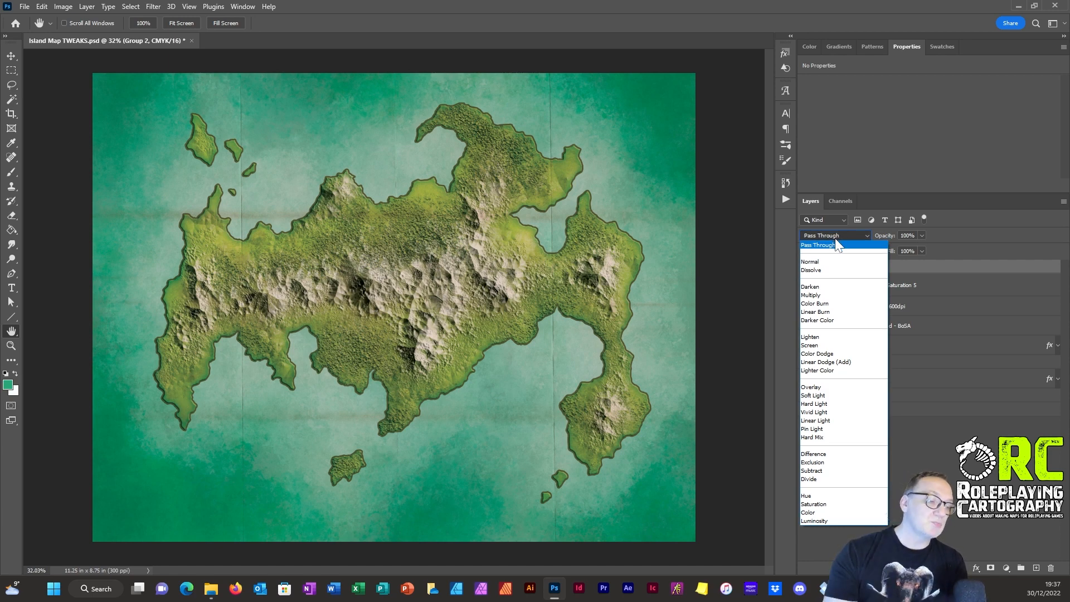
click(847, 235)
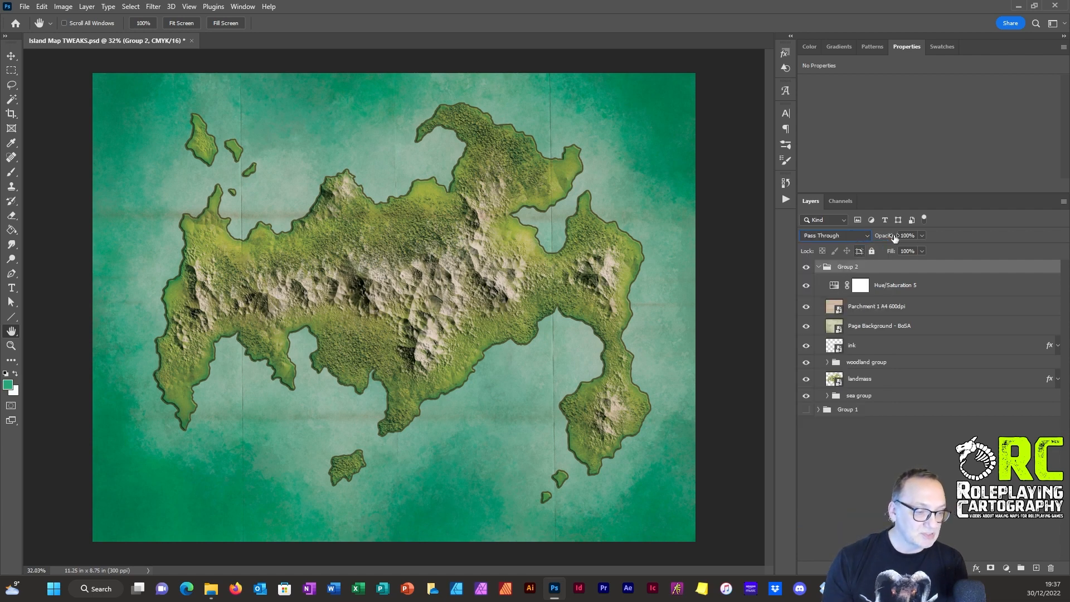
Step: Try strong hue shifts on the outer group's Hue/Saturation layer and set the Master hue to -6
click(833, 286)
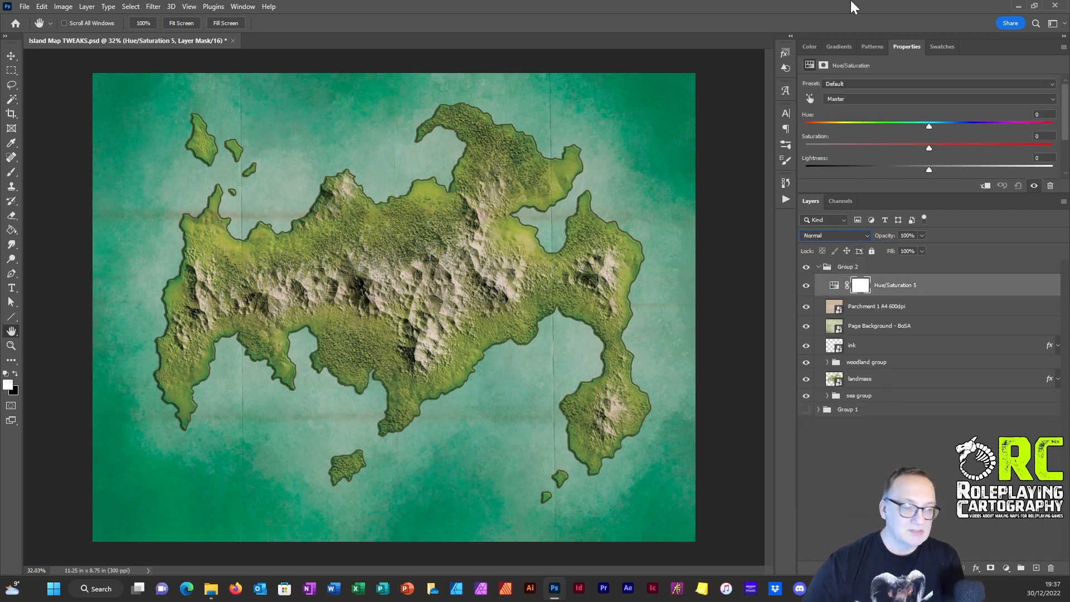
click(928, 126)
drag(919, 125, 899, 124)
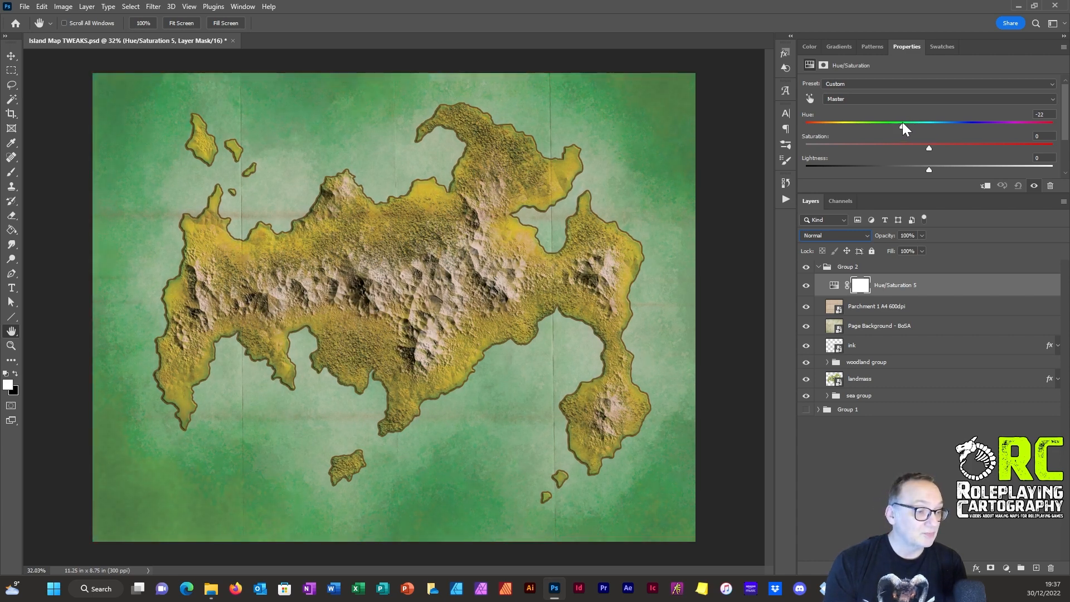
drag(902, 123, 1056, 130)
drag(1029, 133, 918, 130)
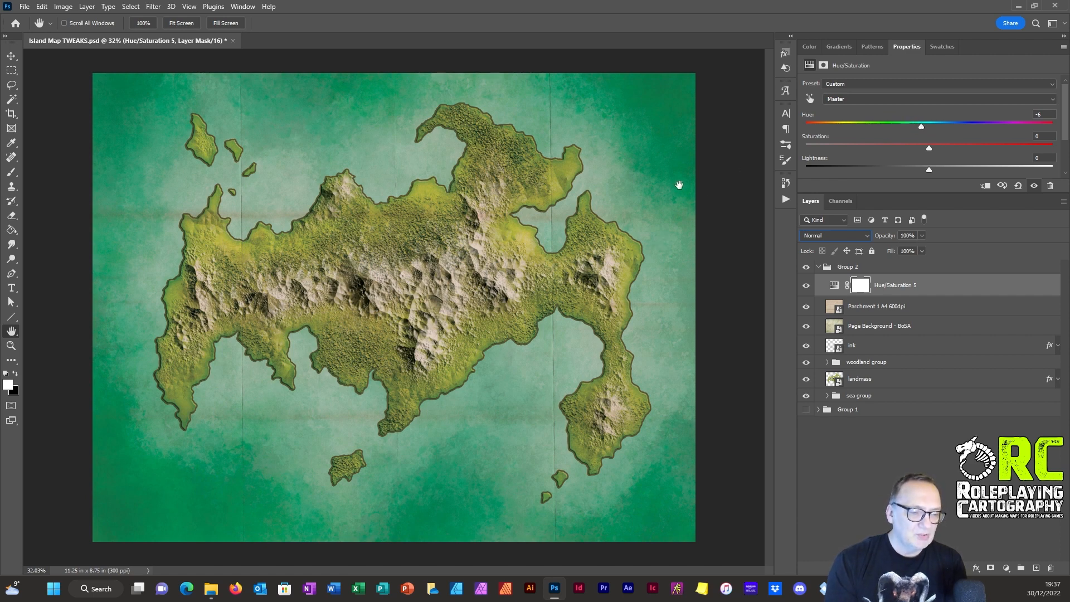
Step: Check the Yellows range of the outer group's Hue/Saturation layer without shifting it, and return to the Master range
click(851, 100)
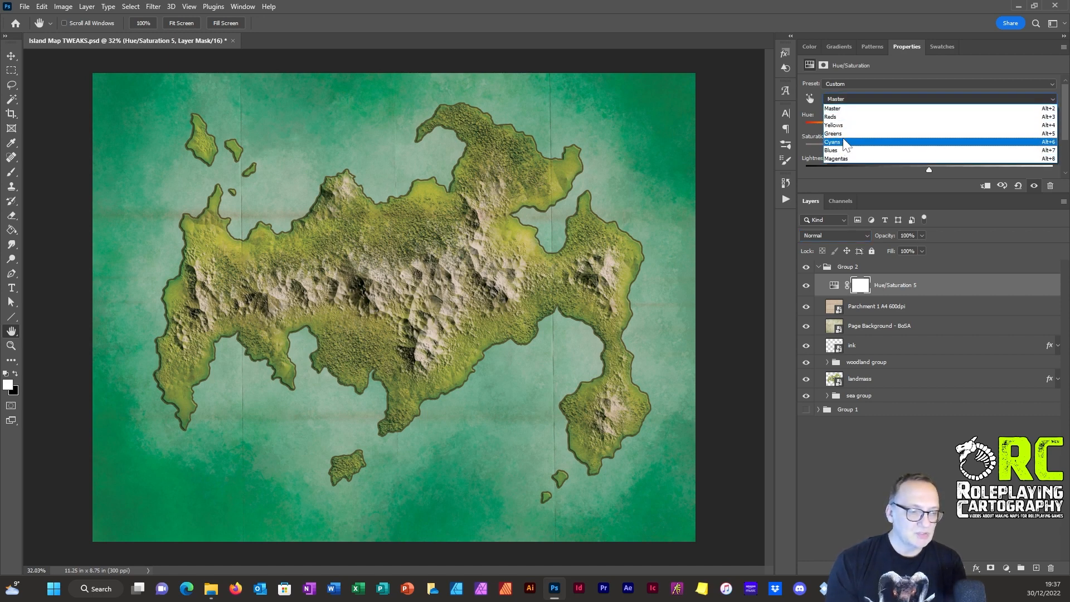
click(842, 125)
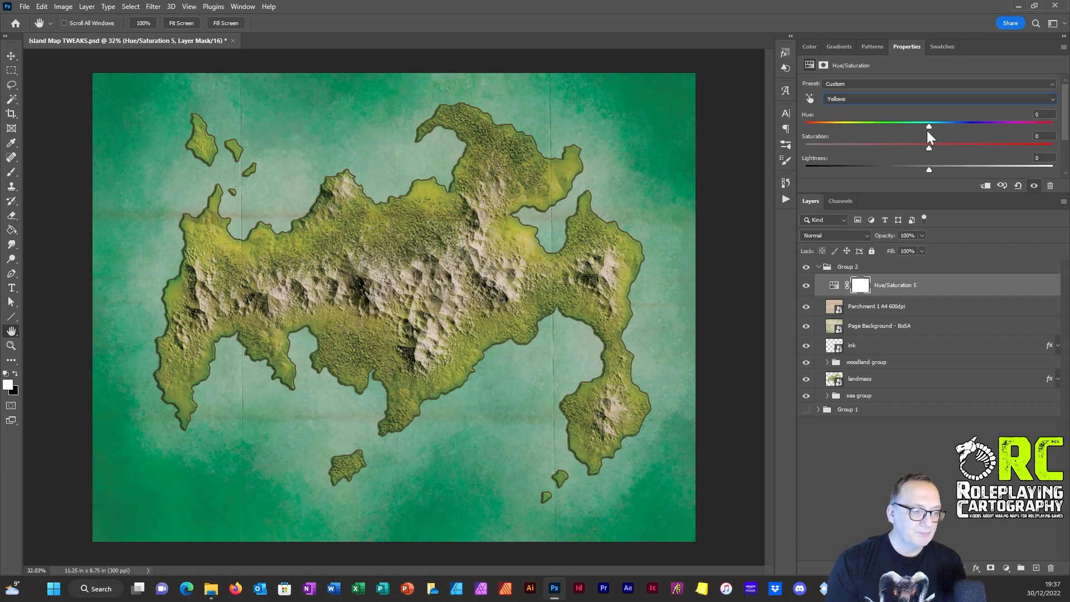
mouse_move(929, 123)
mouse_down()
mouse_move(878, 127)
mouse_move(953, 123)
mouse_move(824, 115)
mouse_move(929, 126)
mouse_up()
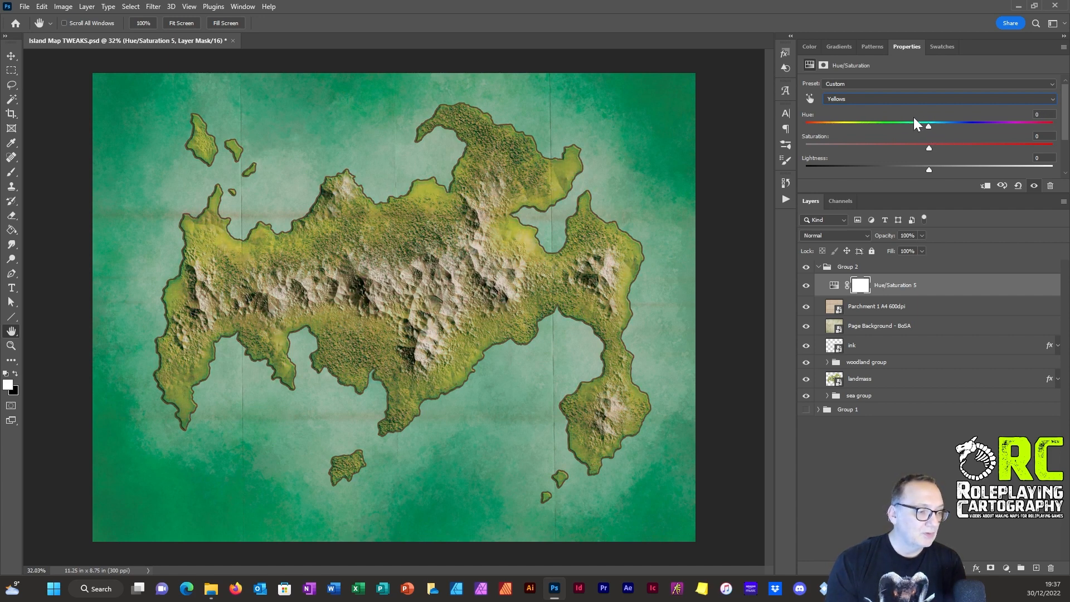
click(837, 98)
click(843, 109)
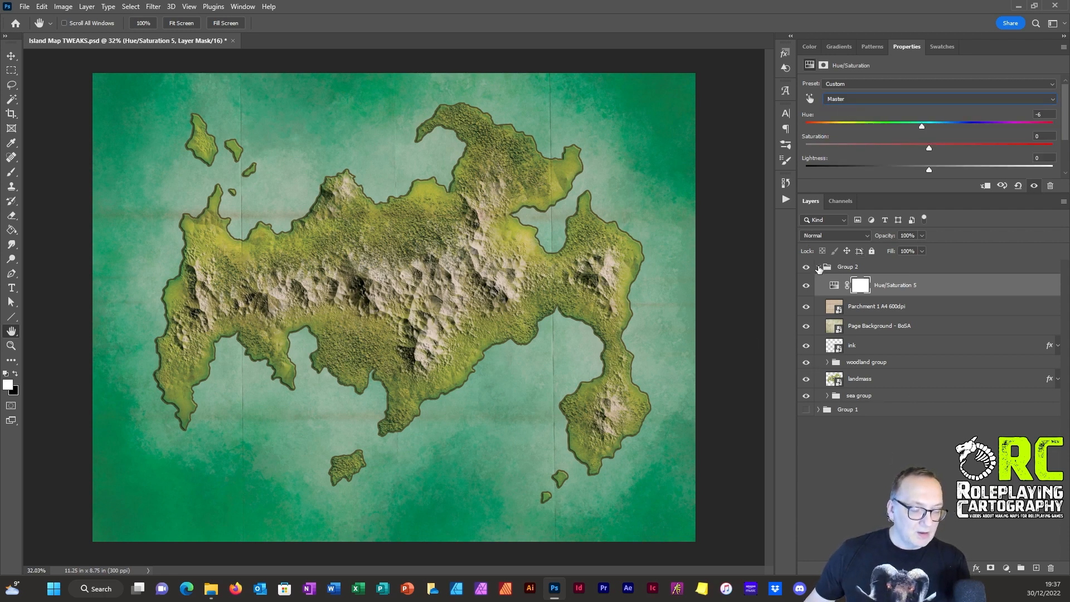
Step: Run the recorded coastal contour lines 10px-3px action on the landmass layer to draw contour rings around the coast
click(847, 267)
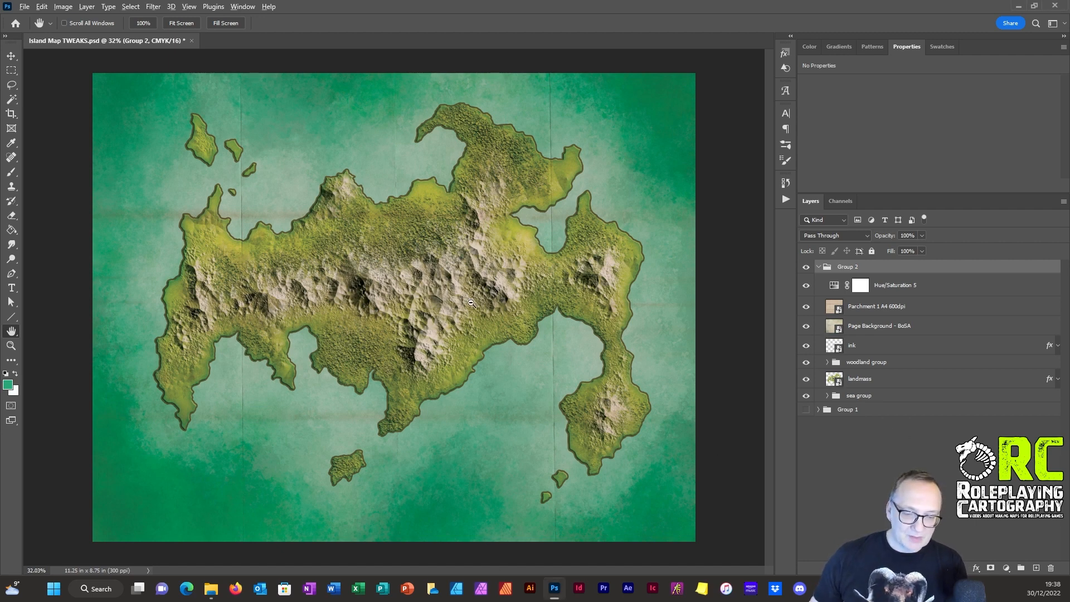
scroll(457, 325, up, 2)
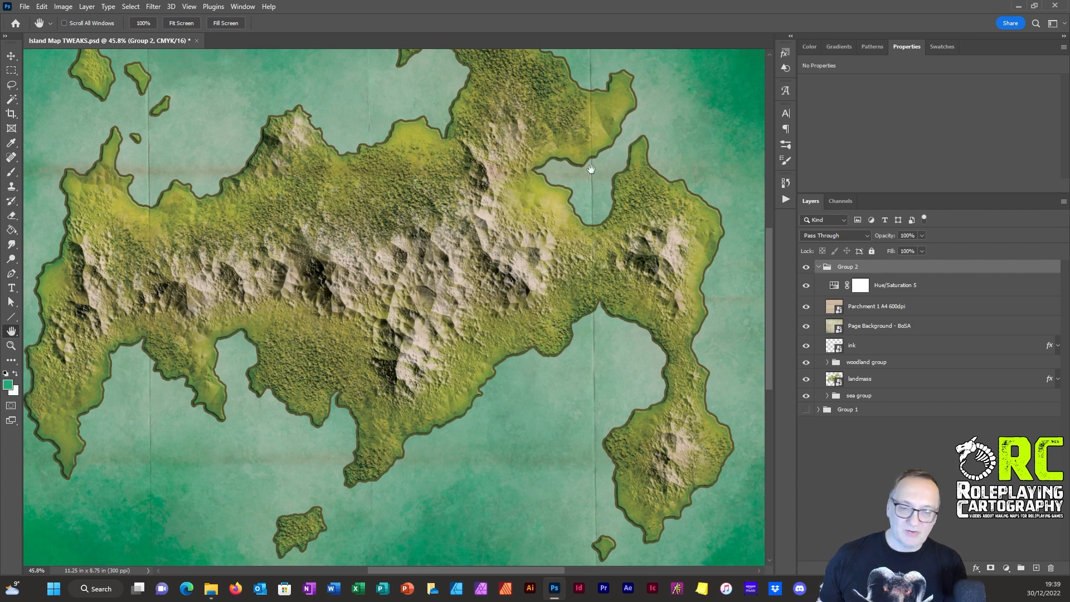
click(857, 384)
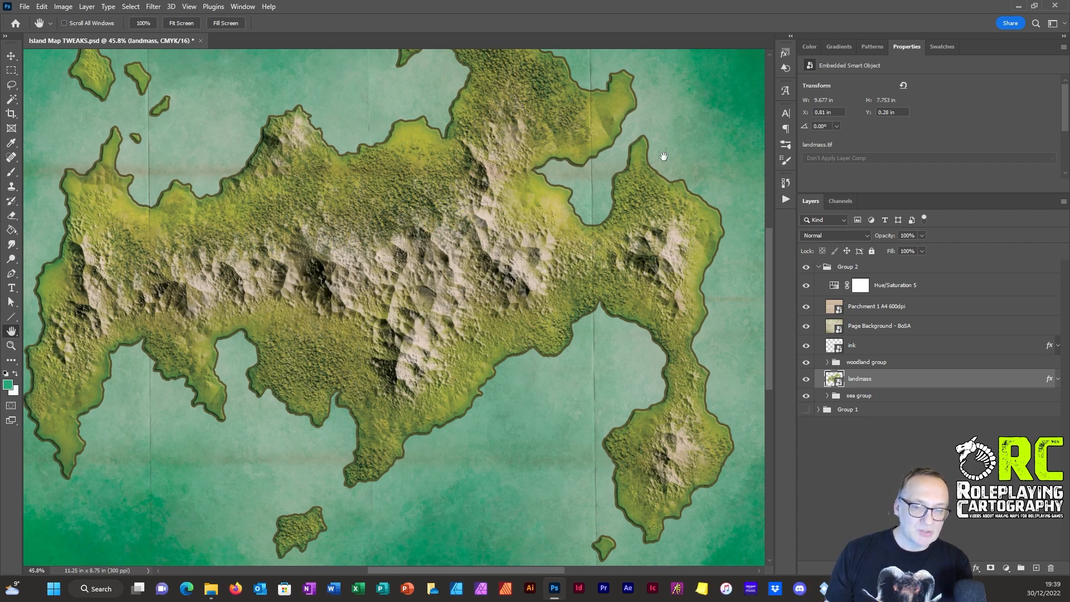
click(239, 7)
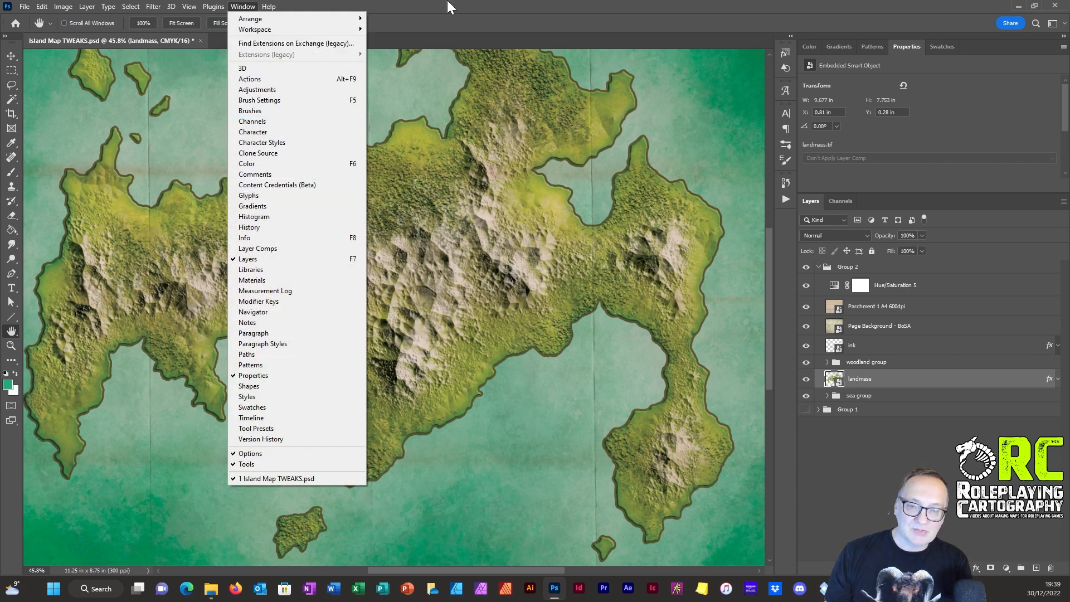
click(463, 7)
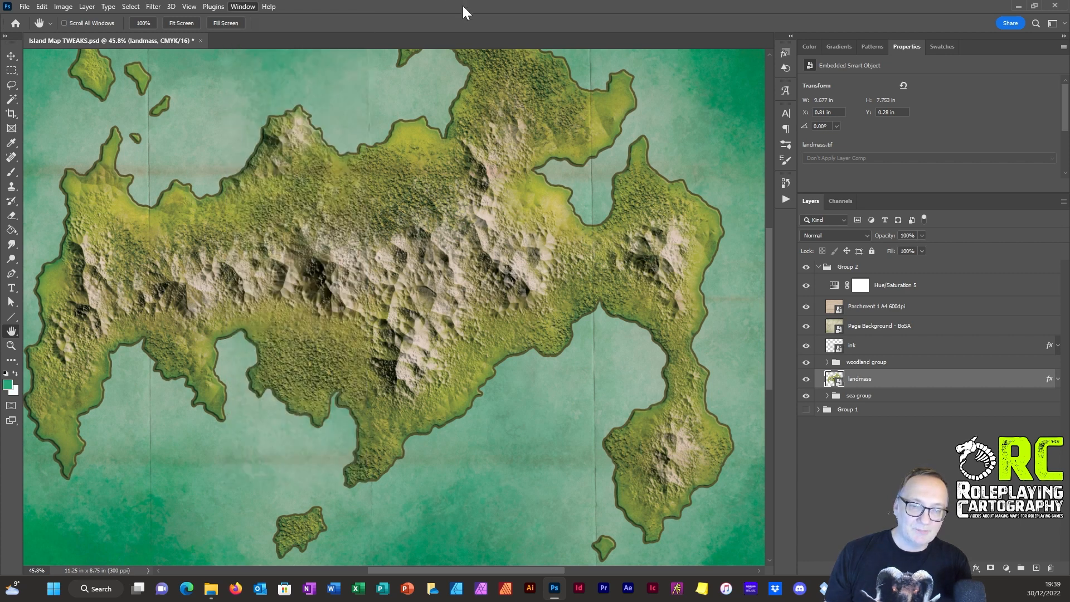
click(785, 198)
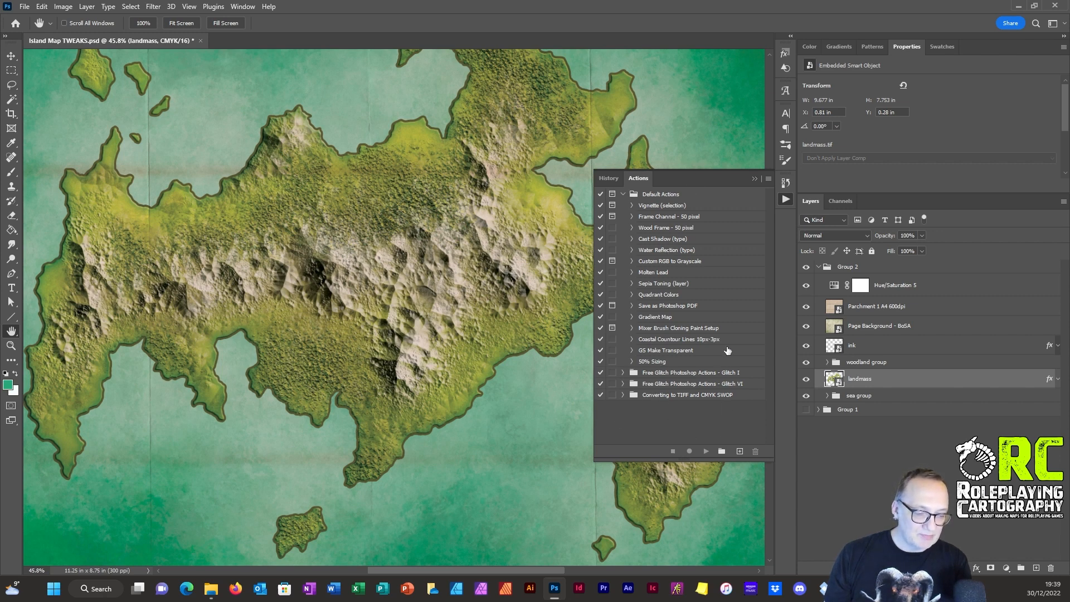
click(665, 340)
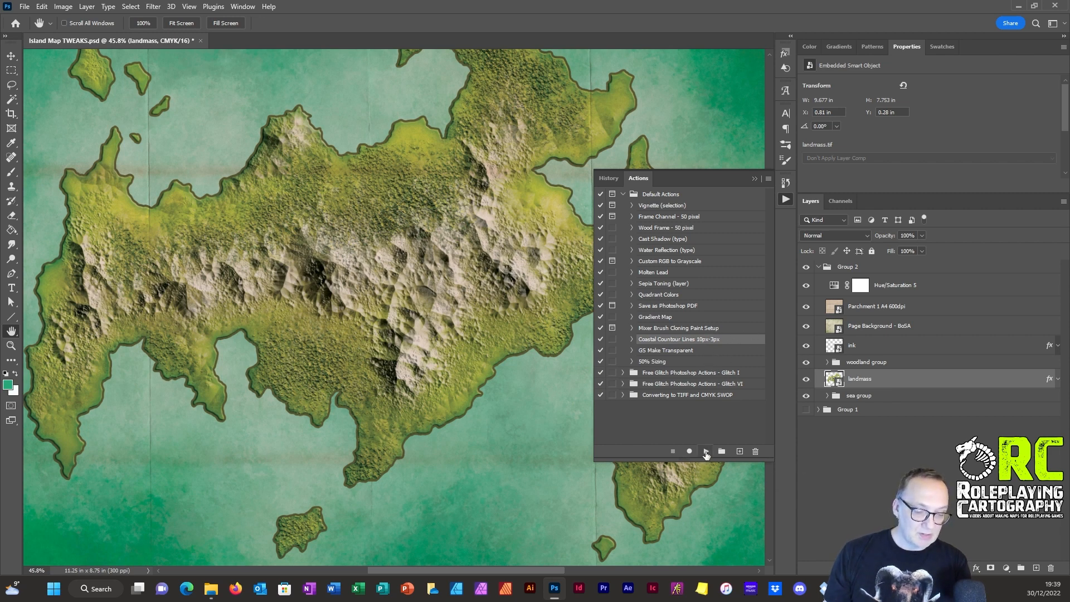
click(706, 452)
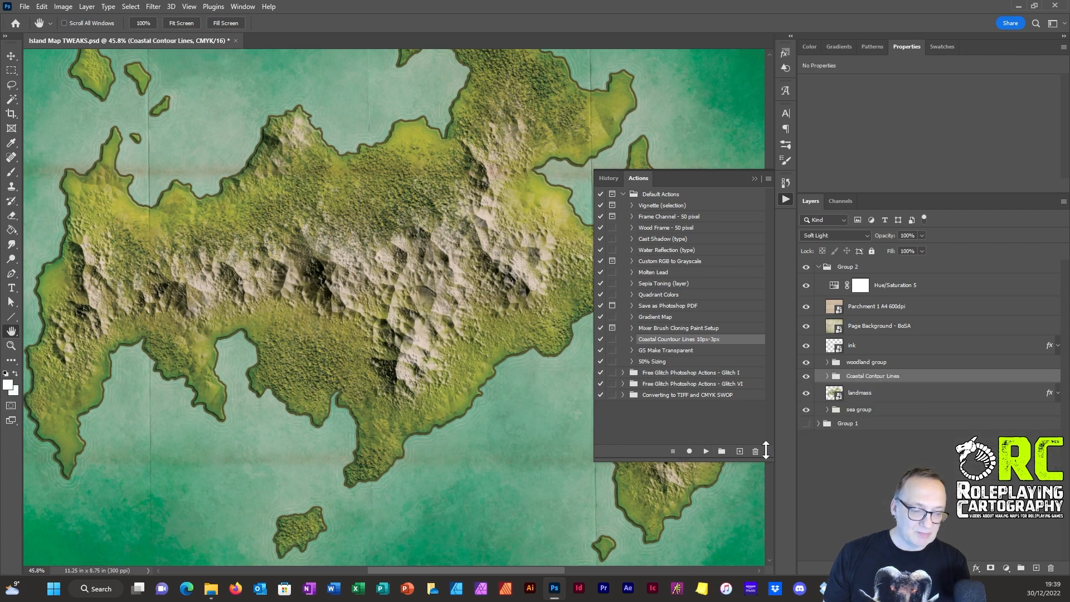
click(786, 199)
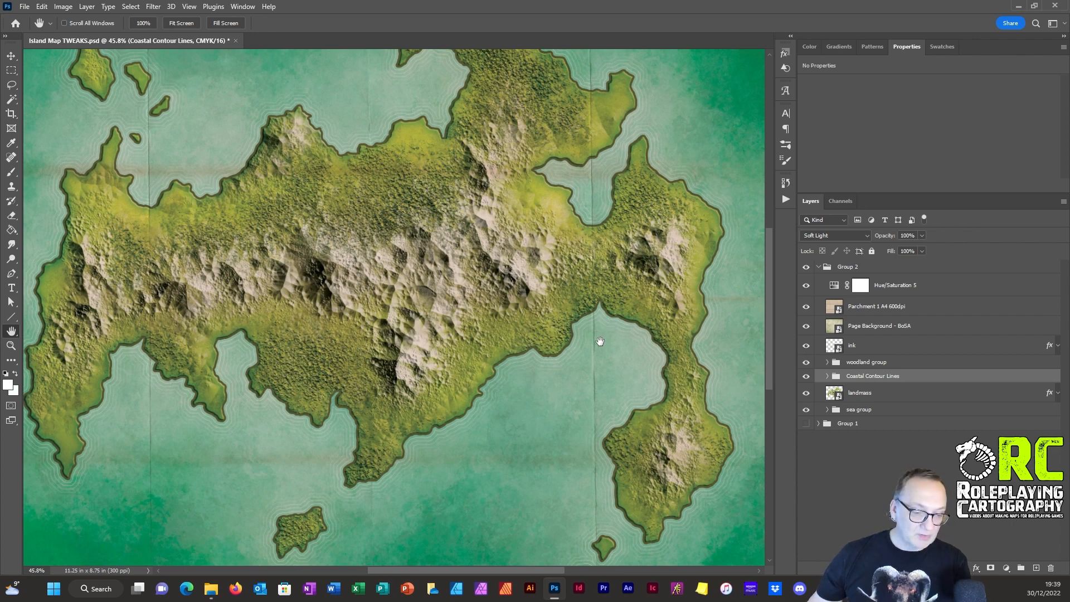
Step: Add a Color Overlay effect to the Coastal Contour Lines group
drag(601, 341, 588, 338)
scroll(589, 336, up, 5)
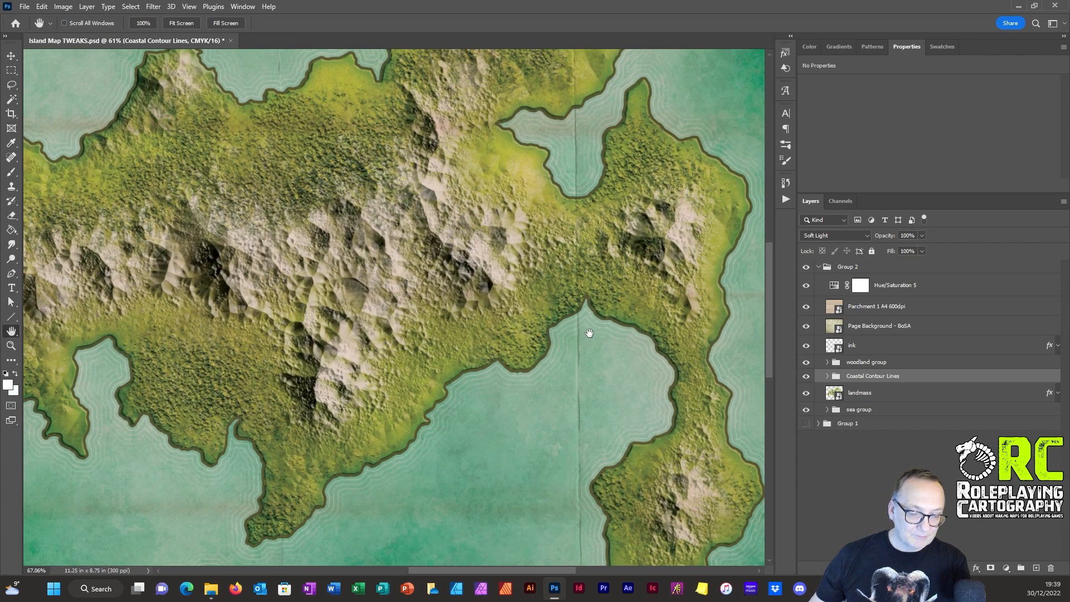
scroll(582, 324, down, 4)
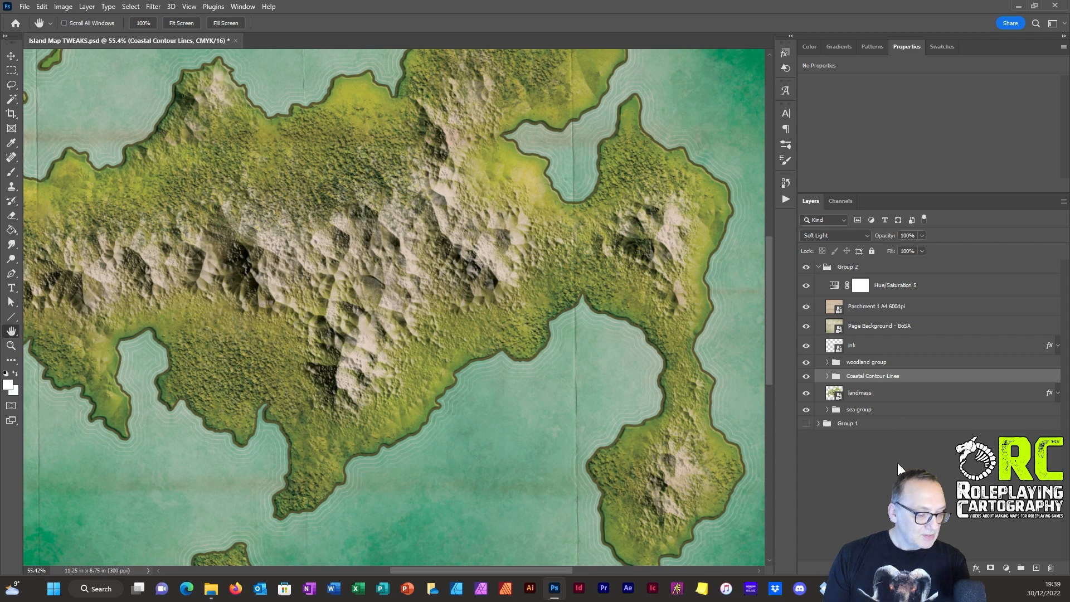
click(977, 567)
key(Escape)
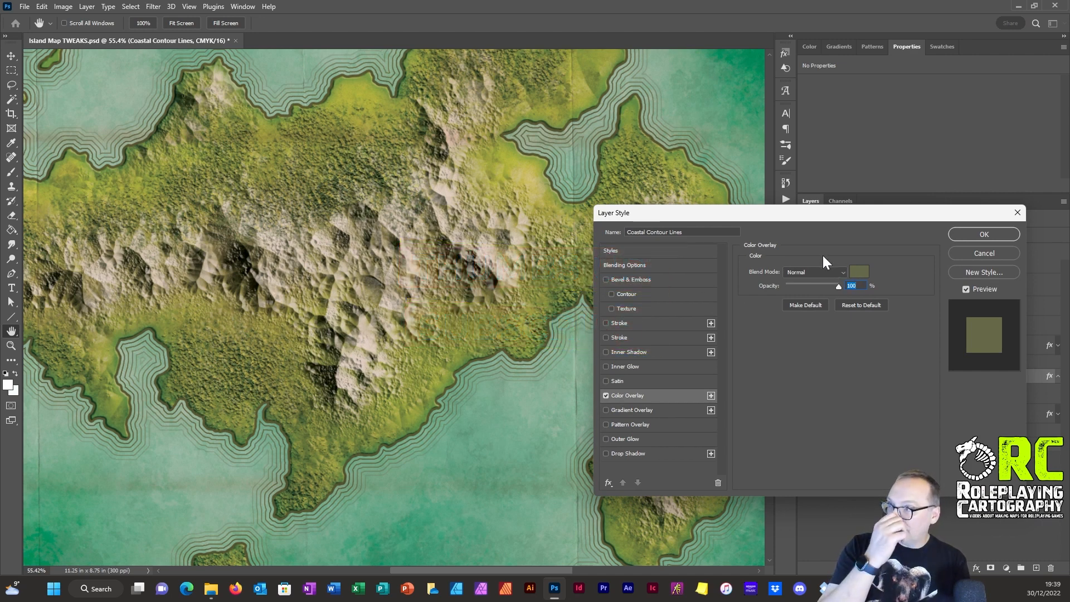
Step: Set the contour lines' overlay colour by sampling the sea and lightening it to the soft green 5ca789, and apply the effect
click(861, 272)
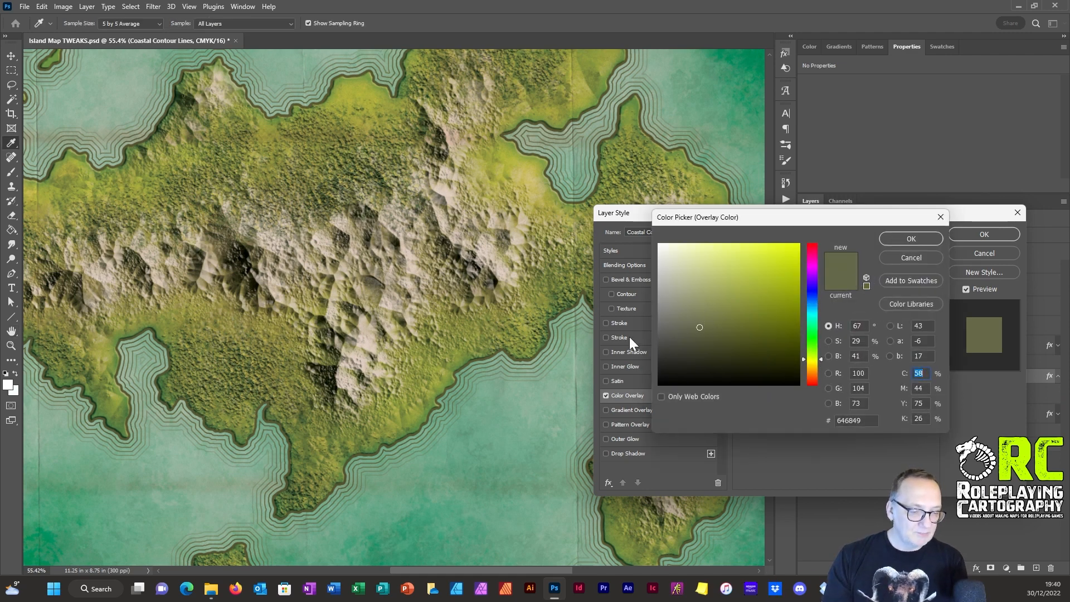
click(507, 458)
click(407, 527)
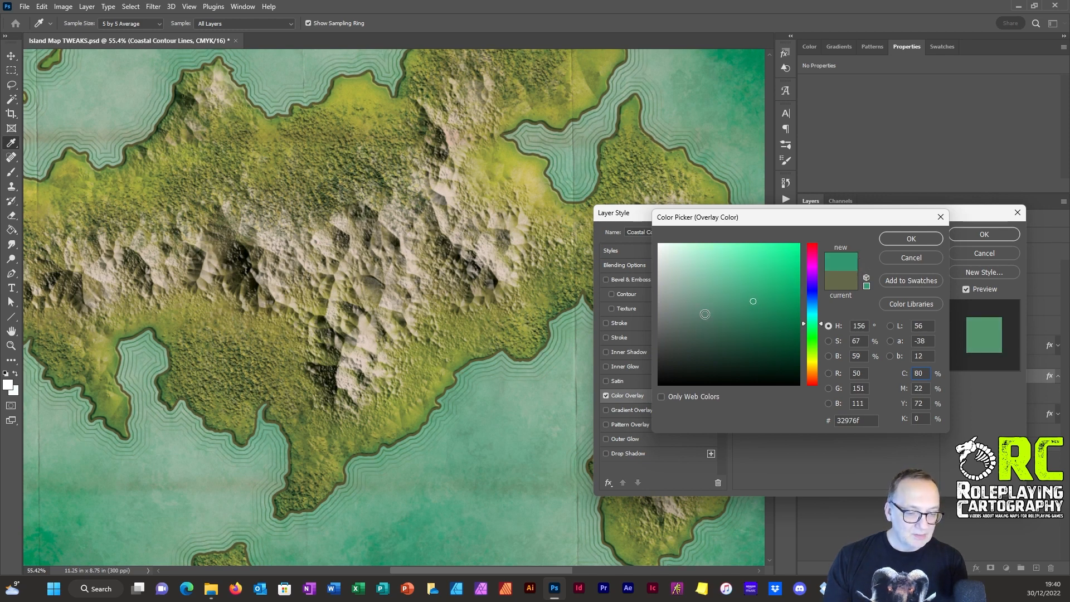
mouse_move(756, 304)
mouse_down()
mouse_move(708, 276)
mouse_move(732, 306)
mouse_move(721, 292)
mouse_up()
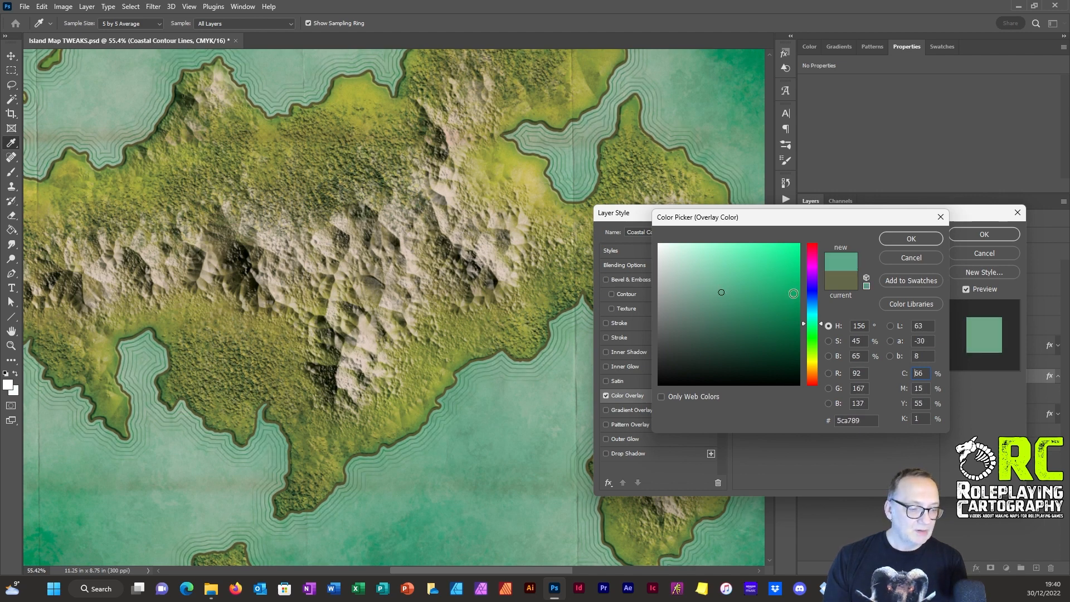
click(909, 238)
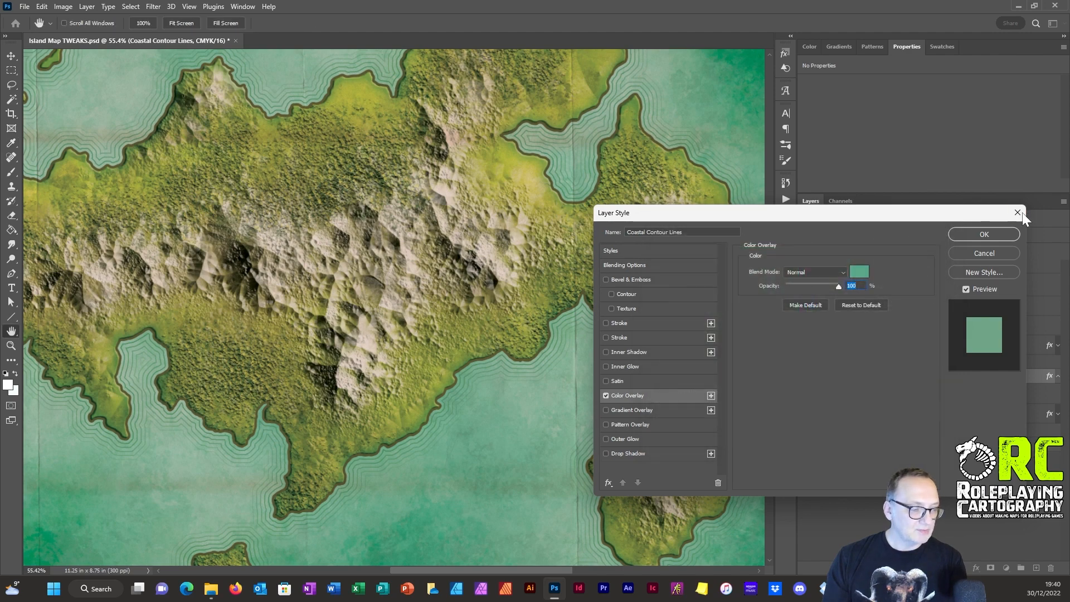
click(988, 233)
key(h)
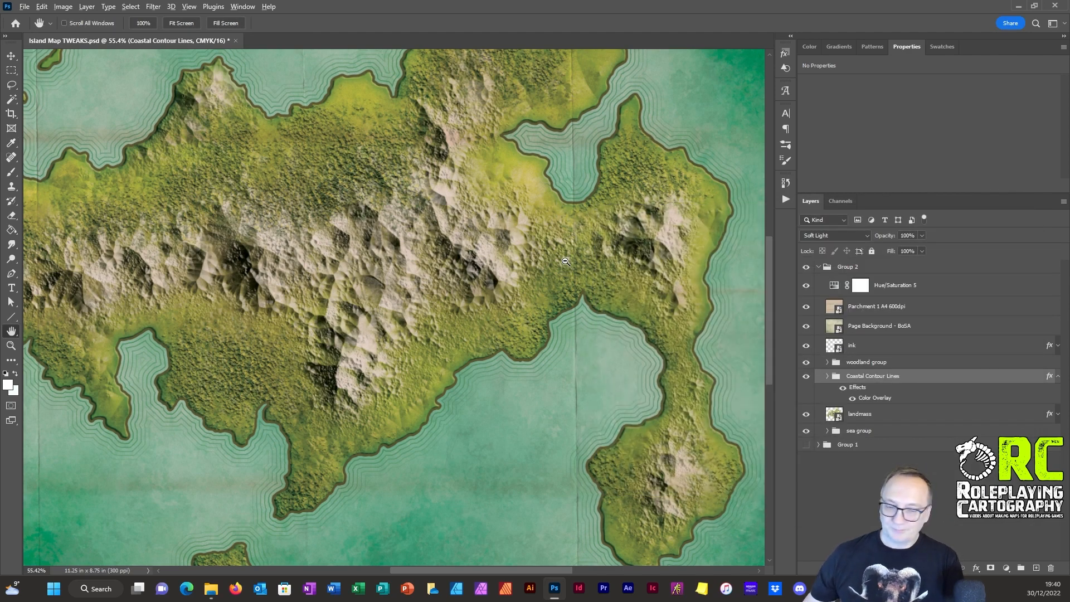
scroll(565, 261, down, 5)
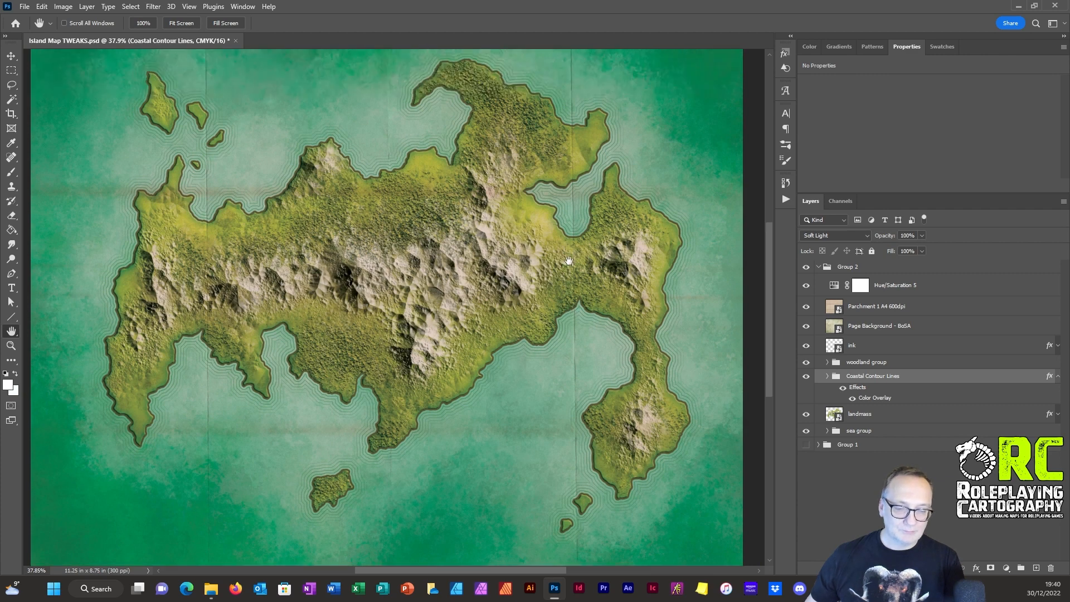
scroll(571, 262, down, 1)
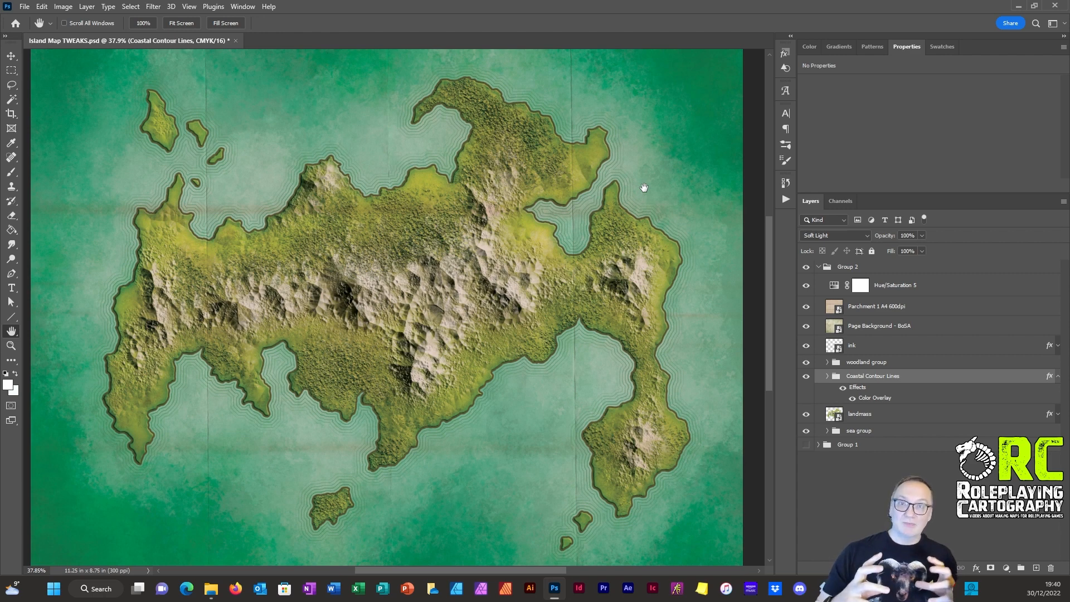
click(133, 7)
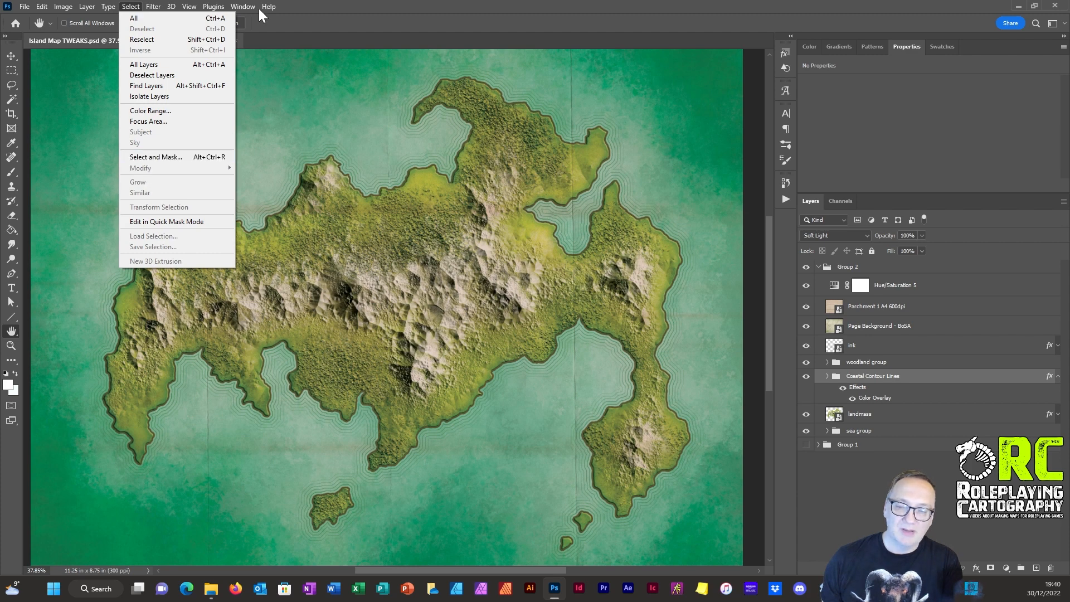
mouse_move(263, 8)
click(328, 6)
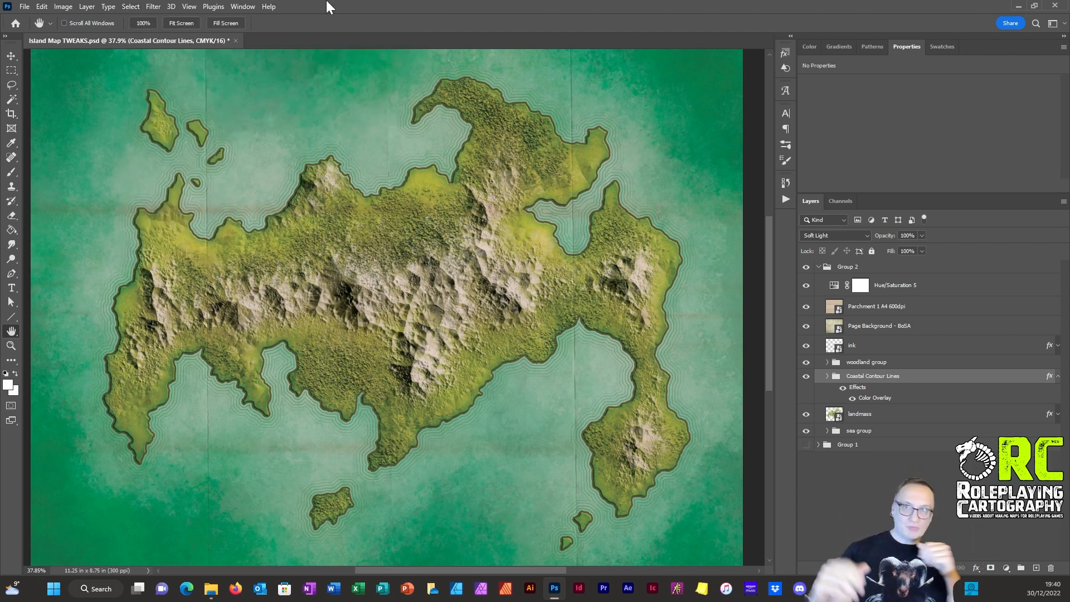